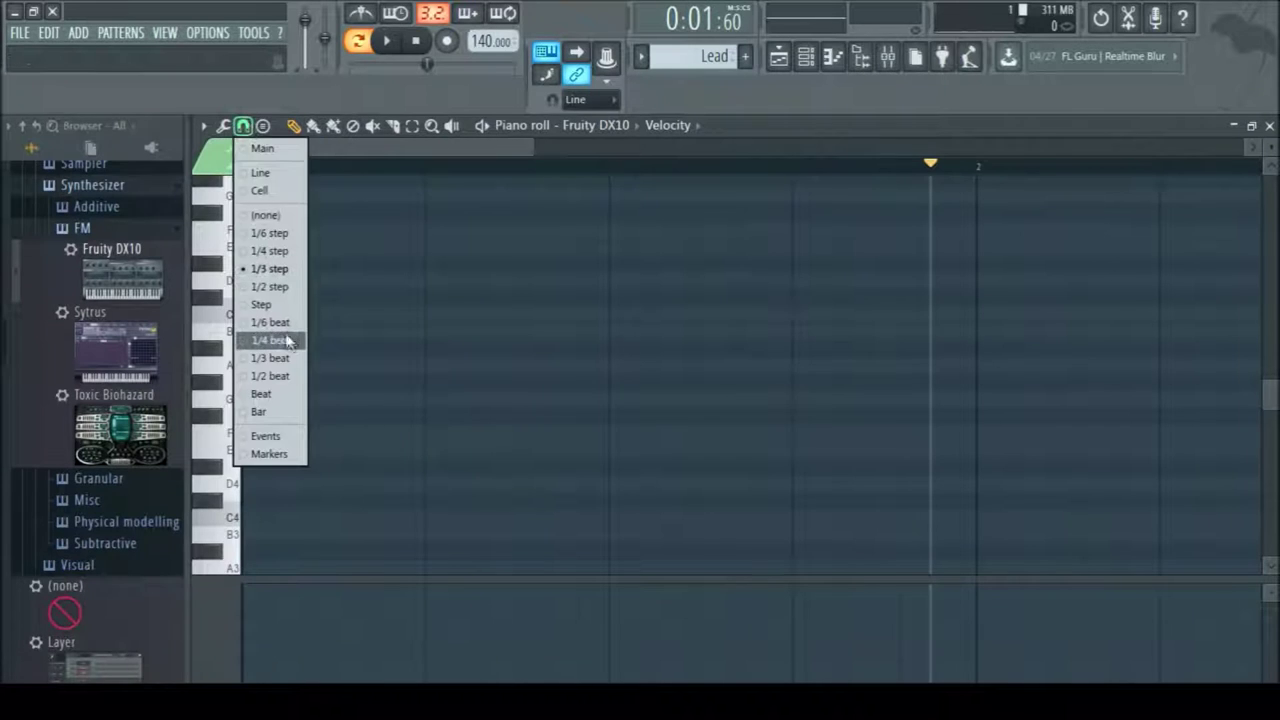
click(251, 517)
click(242, 126)
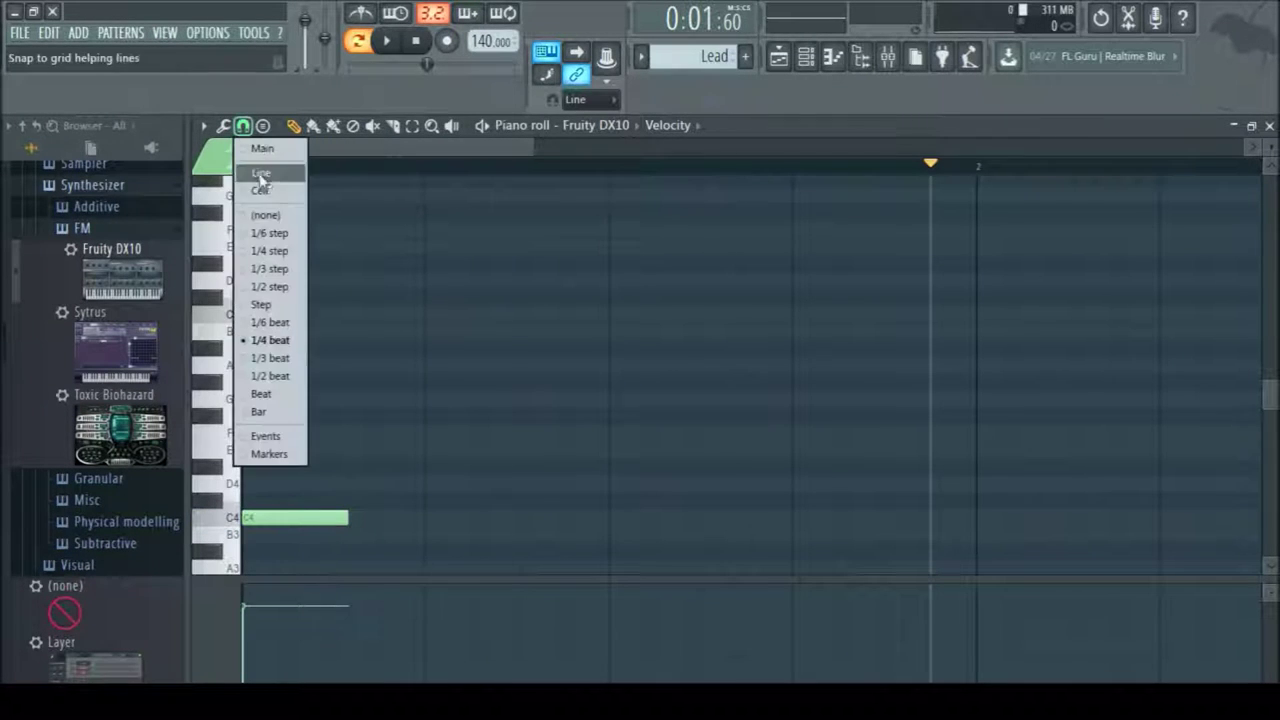
click(266, 211)
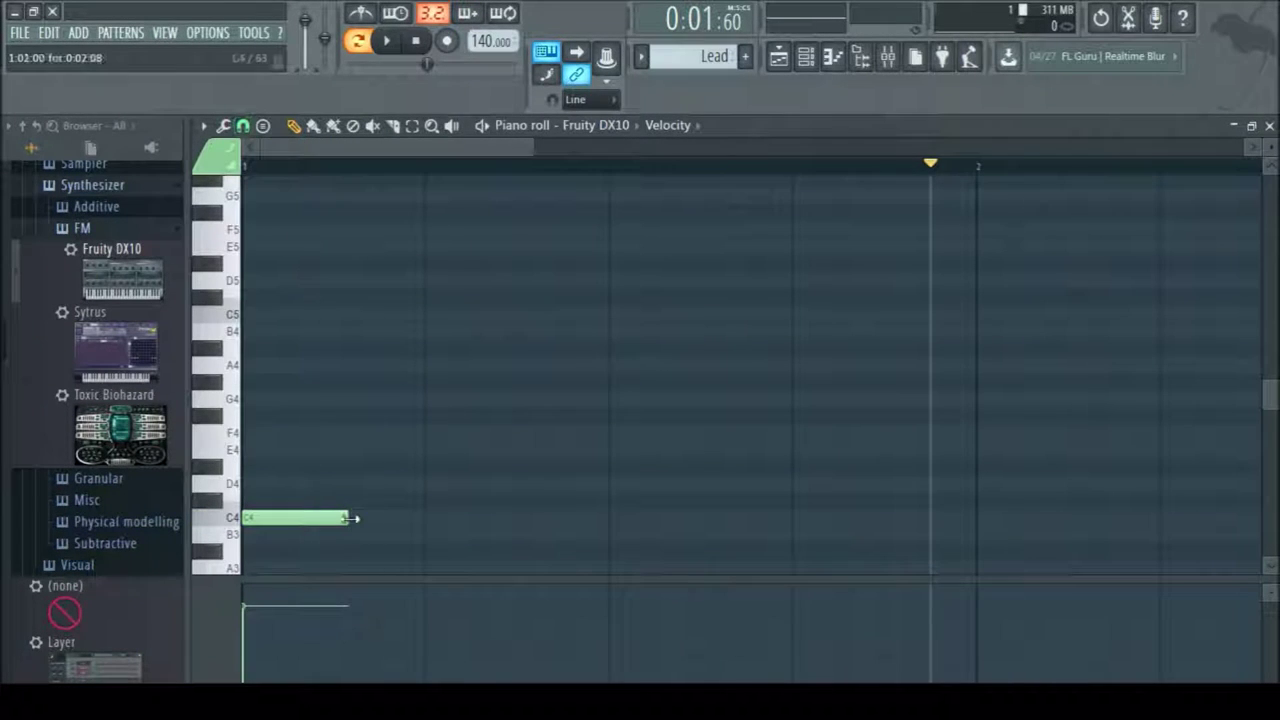
click(376, 434)
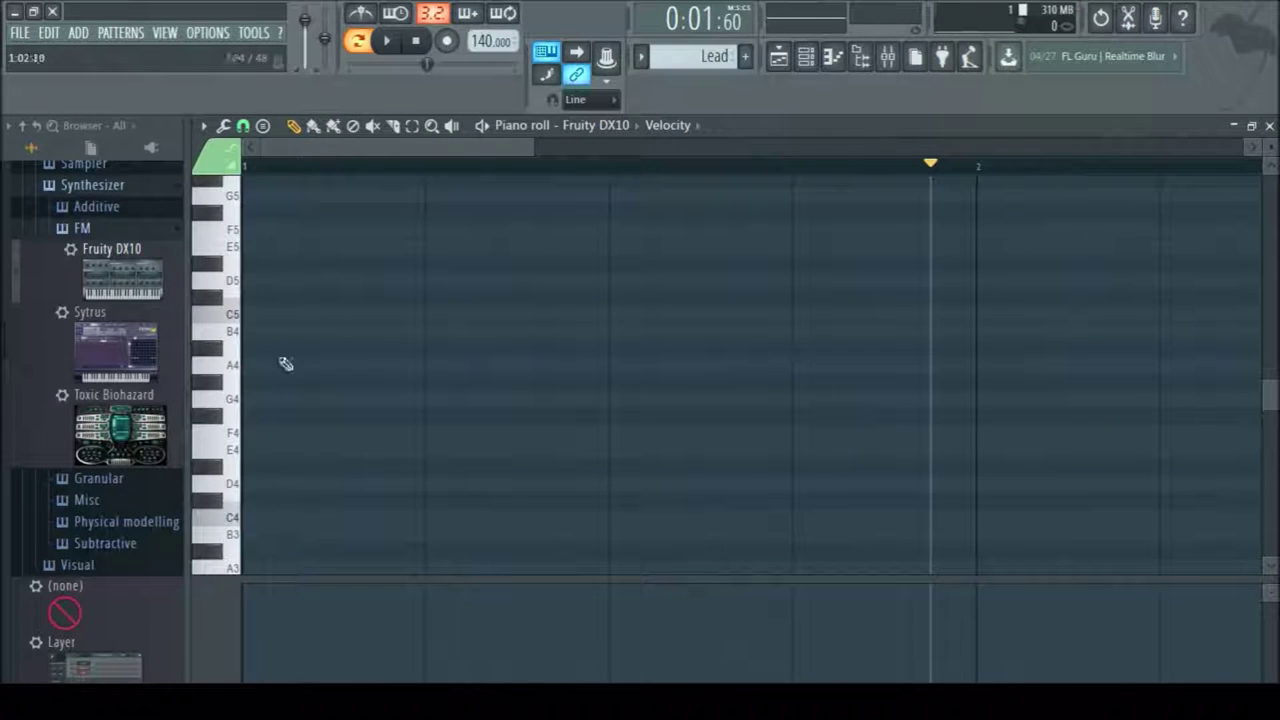
Set the piano roll snap to 1/4 beat and place a two-step E4 note at the start of bar 1
click(242, 126)
click(271, 337)
click(293, 450)
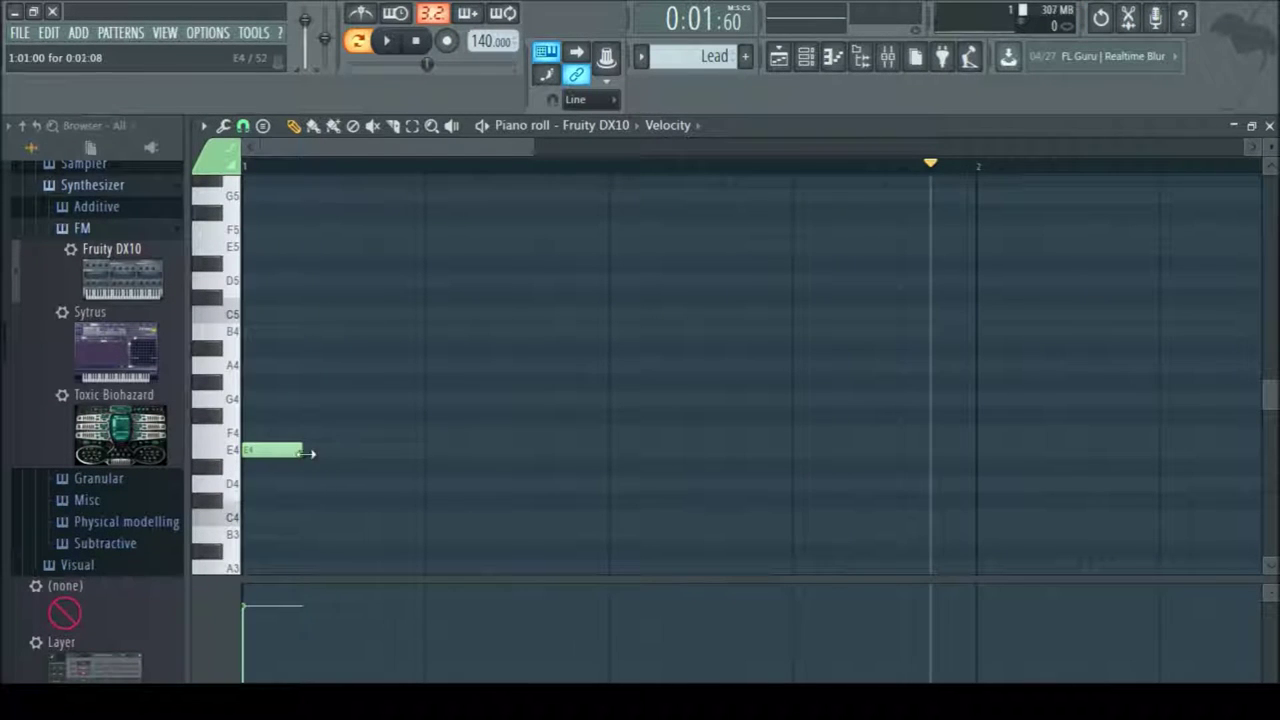
click(242, 126)
click(290, 338)
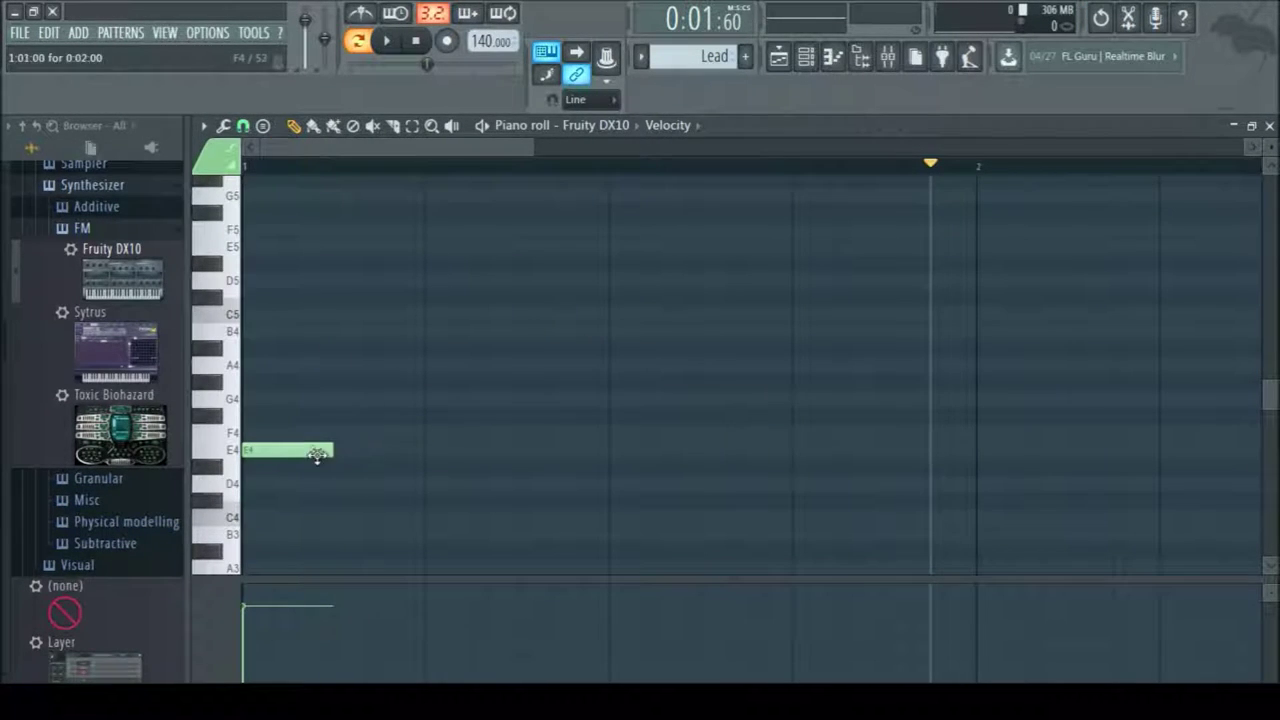
Move the first note to C4, then continue the motif with two-step E4 and F4 notes and a four-step G4
drag(318, 451, 316, 518)
click(432, 433)
click(532, 400)
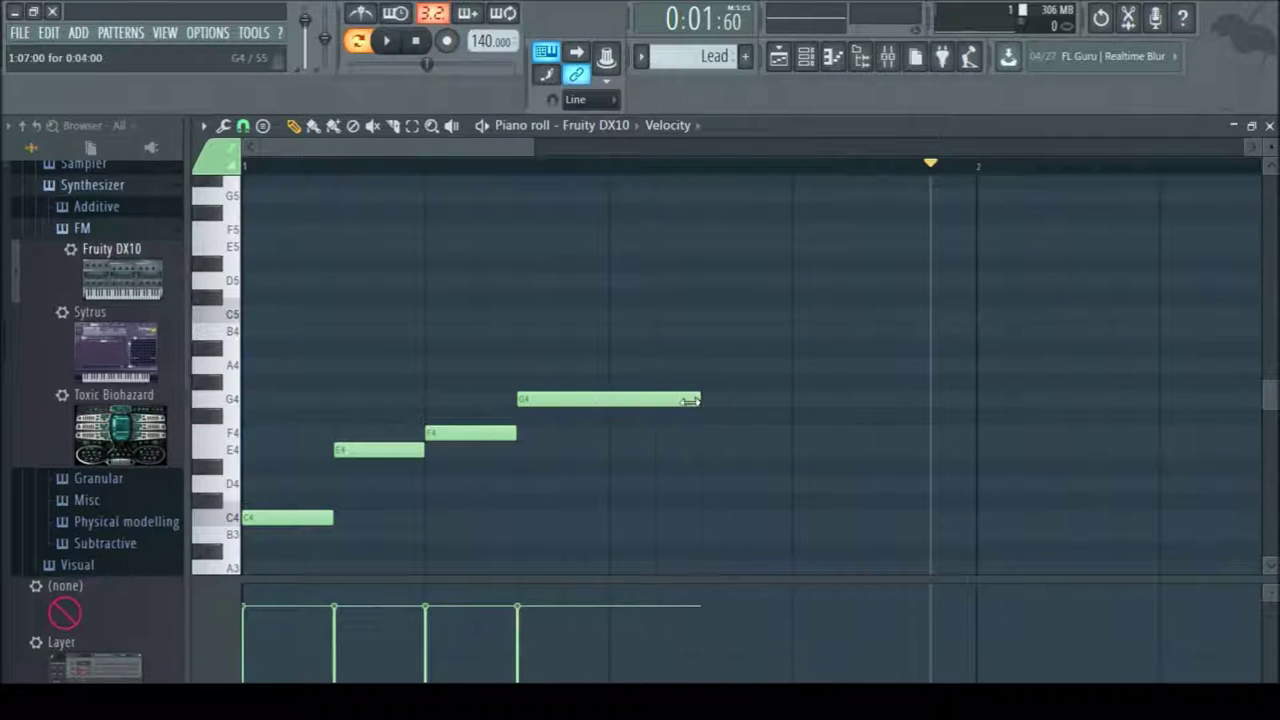
Double the four-note motif one octave higher with C5, E5, F5 and G5 of matching lengths
scroll(760, 440, down, 6)
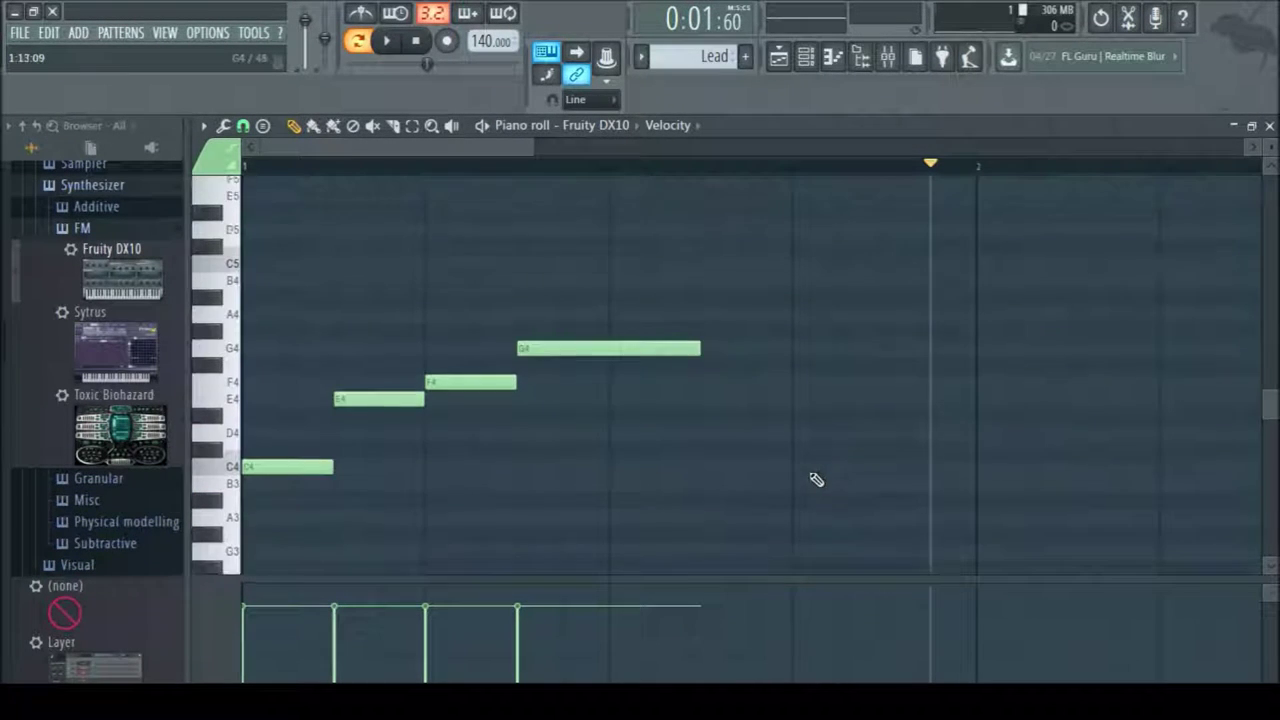
click(286, 520)
drag(421, 518, 397, 518)
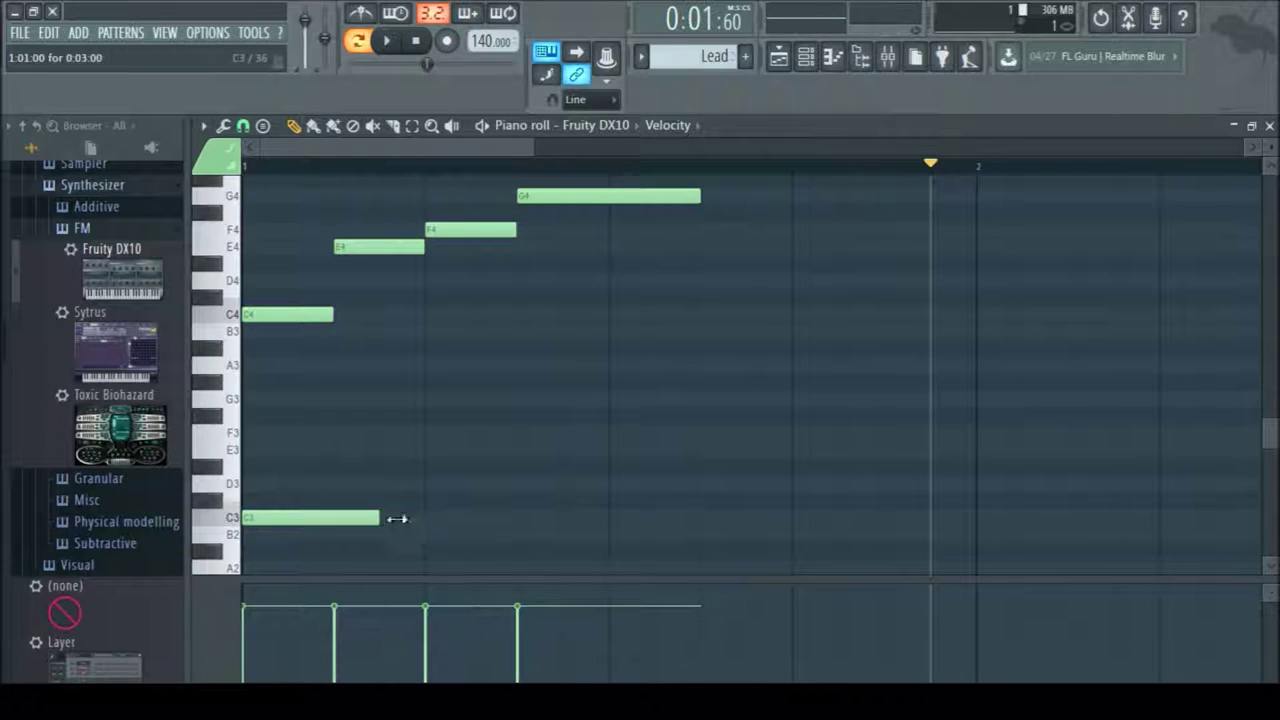
drag(313, 512, 300, 327)
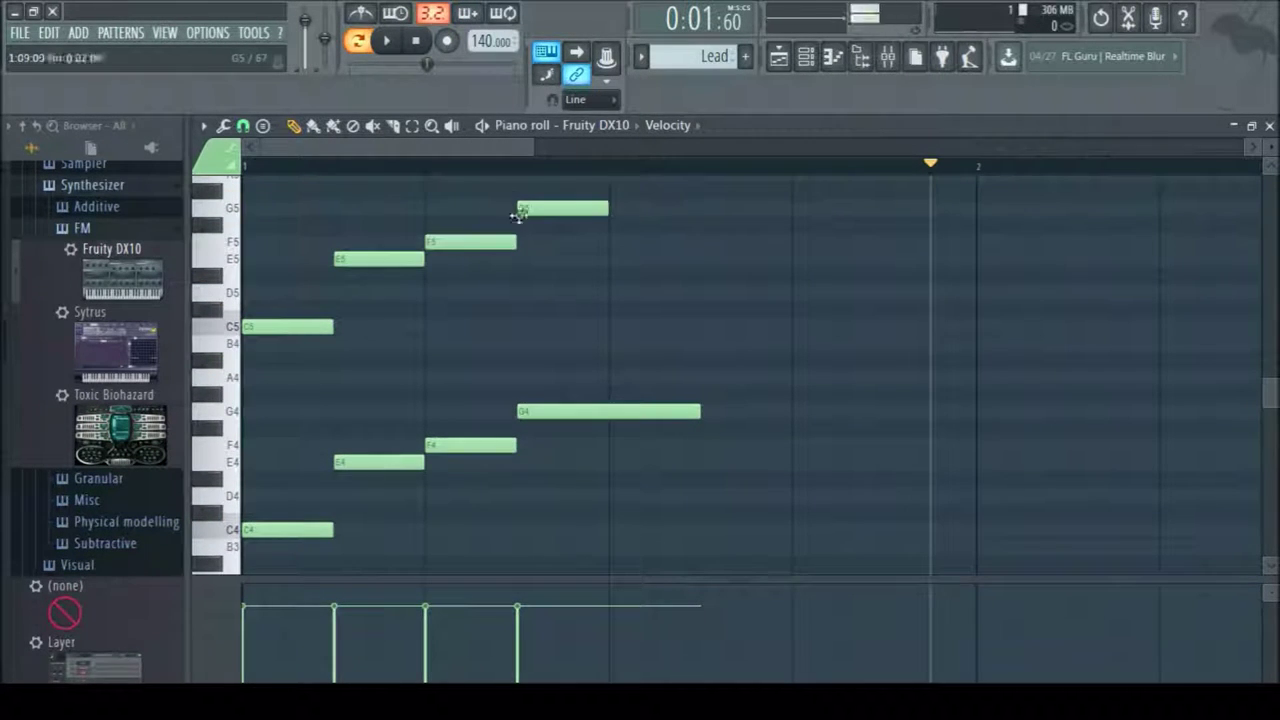
drag(400, 147, 451, 160)
Play back the octave-doubled motif from the start of the pattern
key(space)
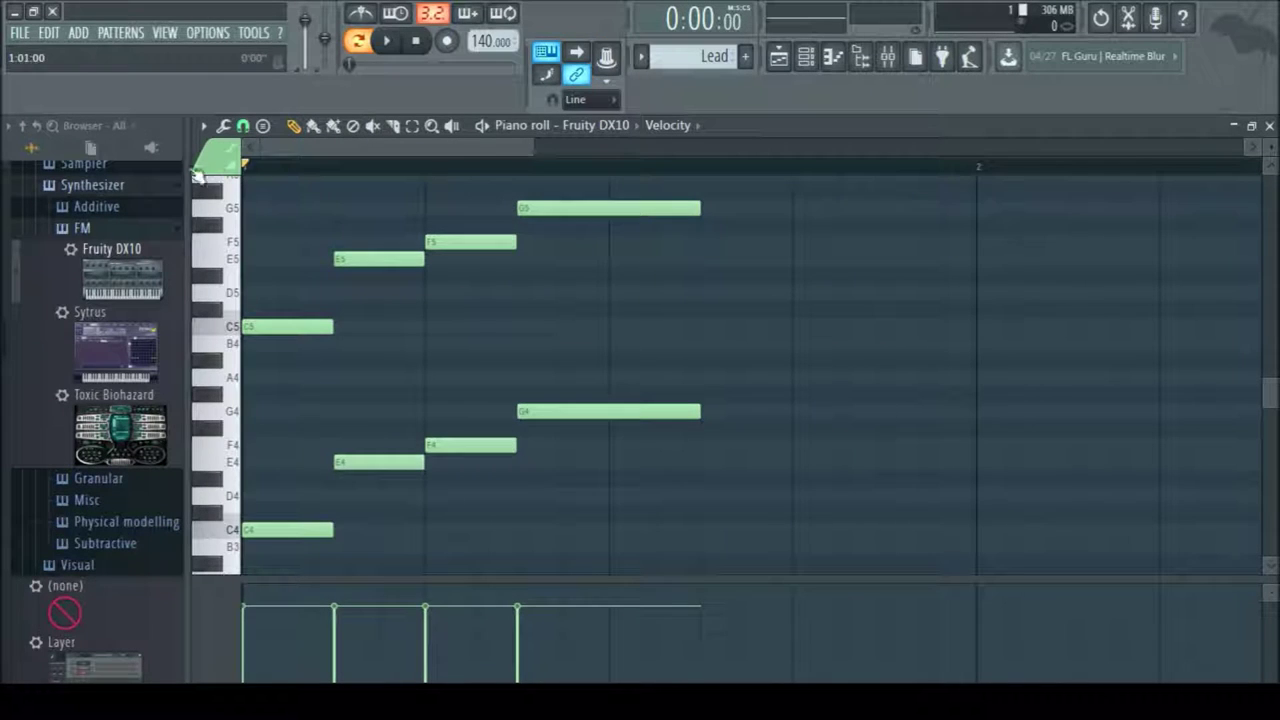
key(space)
scroll(677, 477, down, 2)
scroll(400, 446, up, 1)
click(243, 166)
key(space)
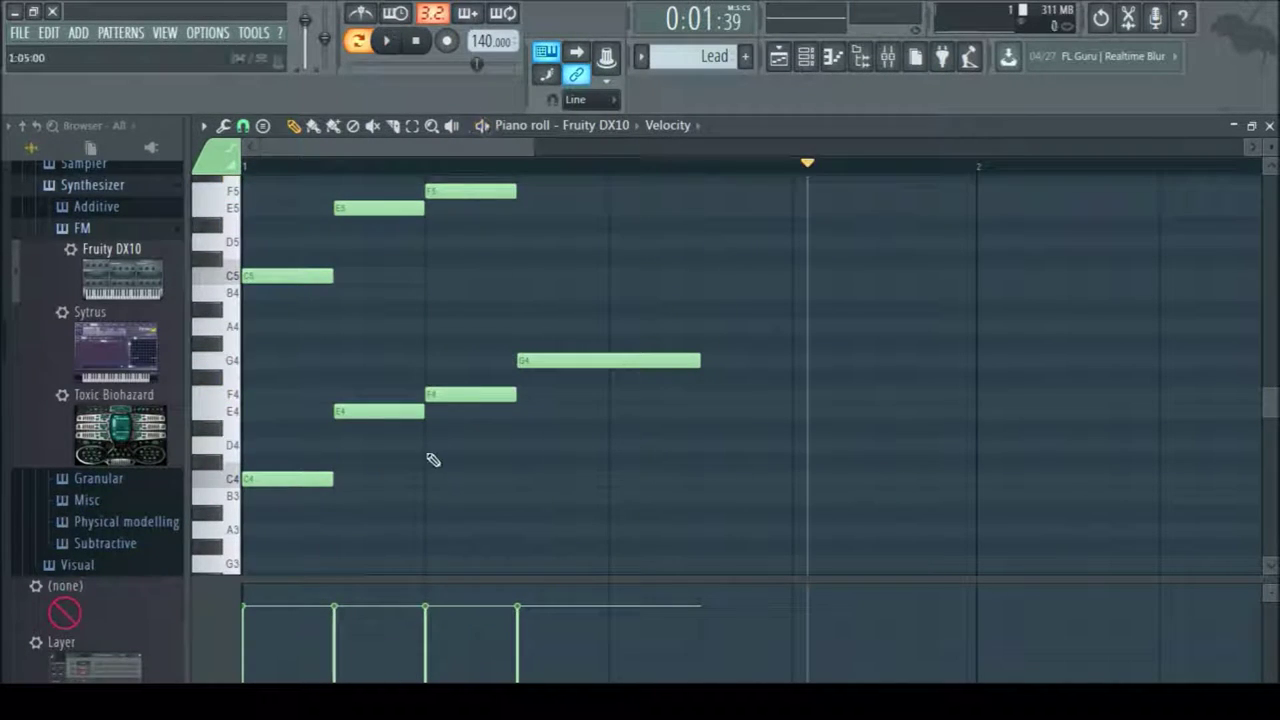
Copy all notes of the motif and paste a duplicate starting on the fourth beat of bar 1
key(ctrl+a)
key(ctrl+c)
key(ctrl+v)
drag(614, 362, 1127, 346)
scroll(684, 305, up, 2)
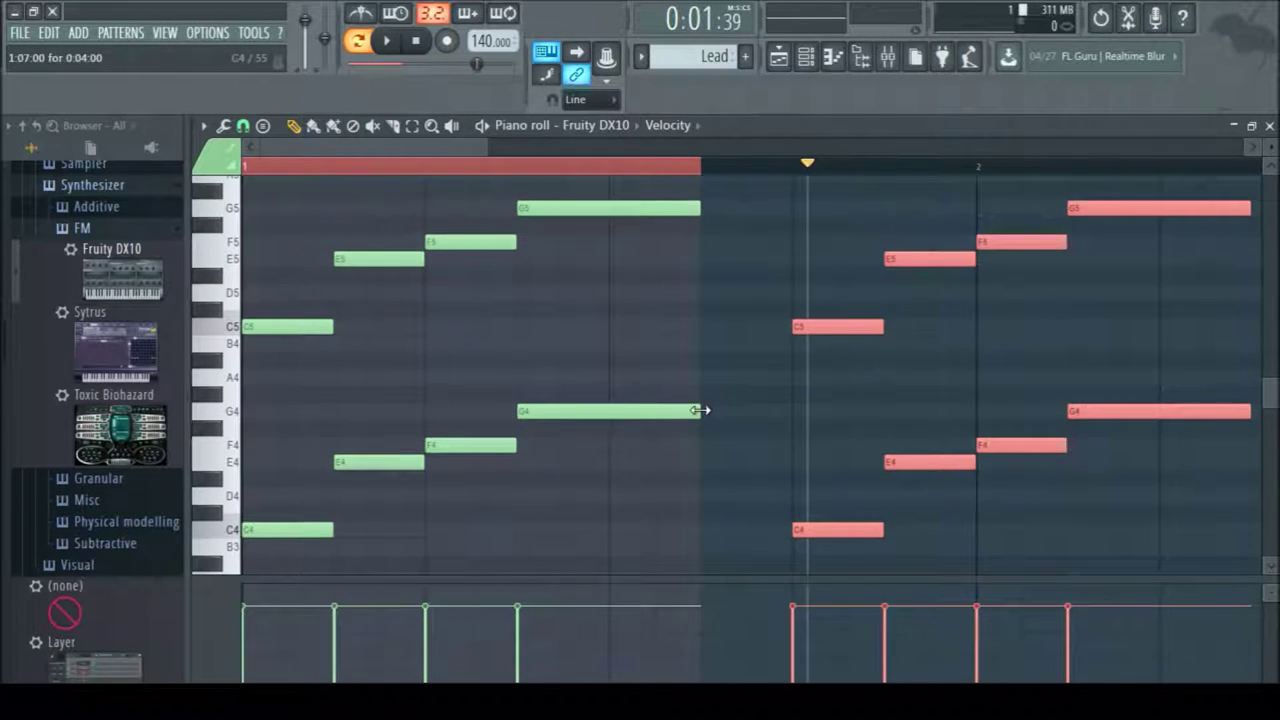
Shift the duplicate so its E notes start on bar 2, and extend the first motif's G4 and G5 to eight steps
drag(885, 531, 976, 531)
drag(700, 411, 884, 414)
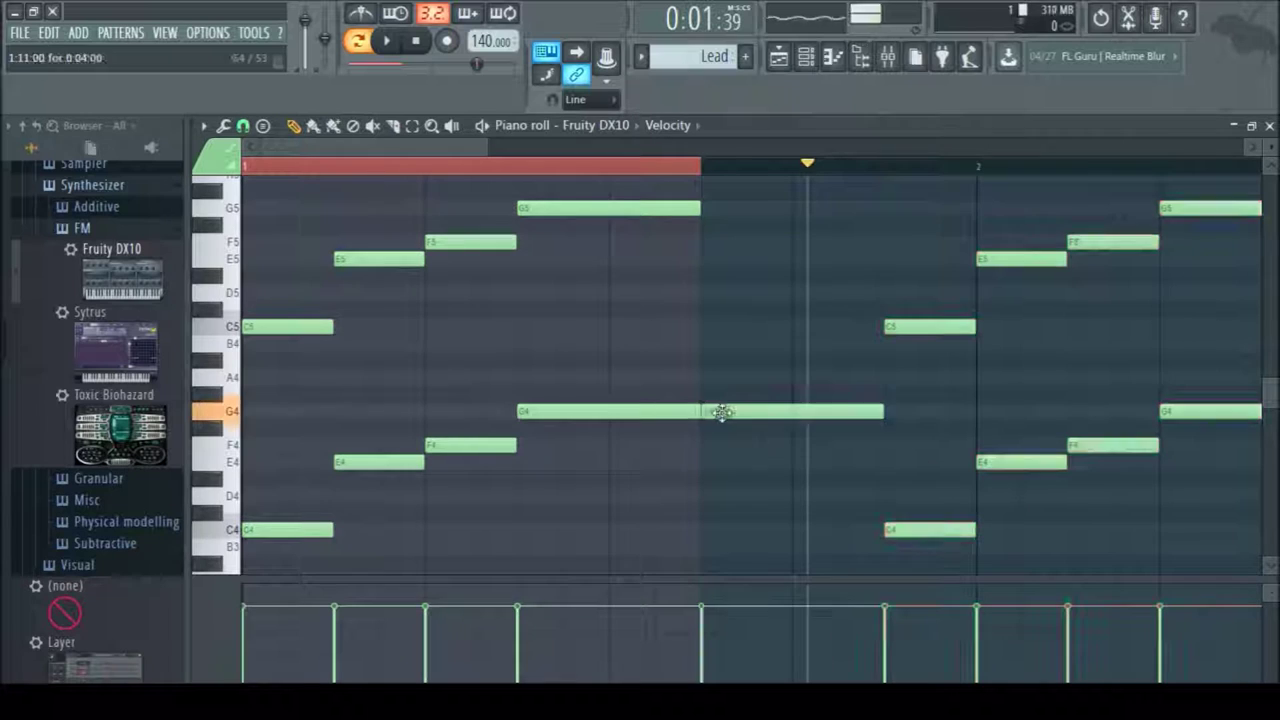
drag(699, 211, 884, 211)
Clear the time selection and play back the two motifs from the start
key(space)
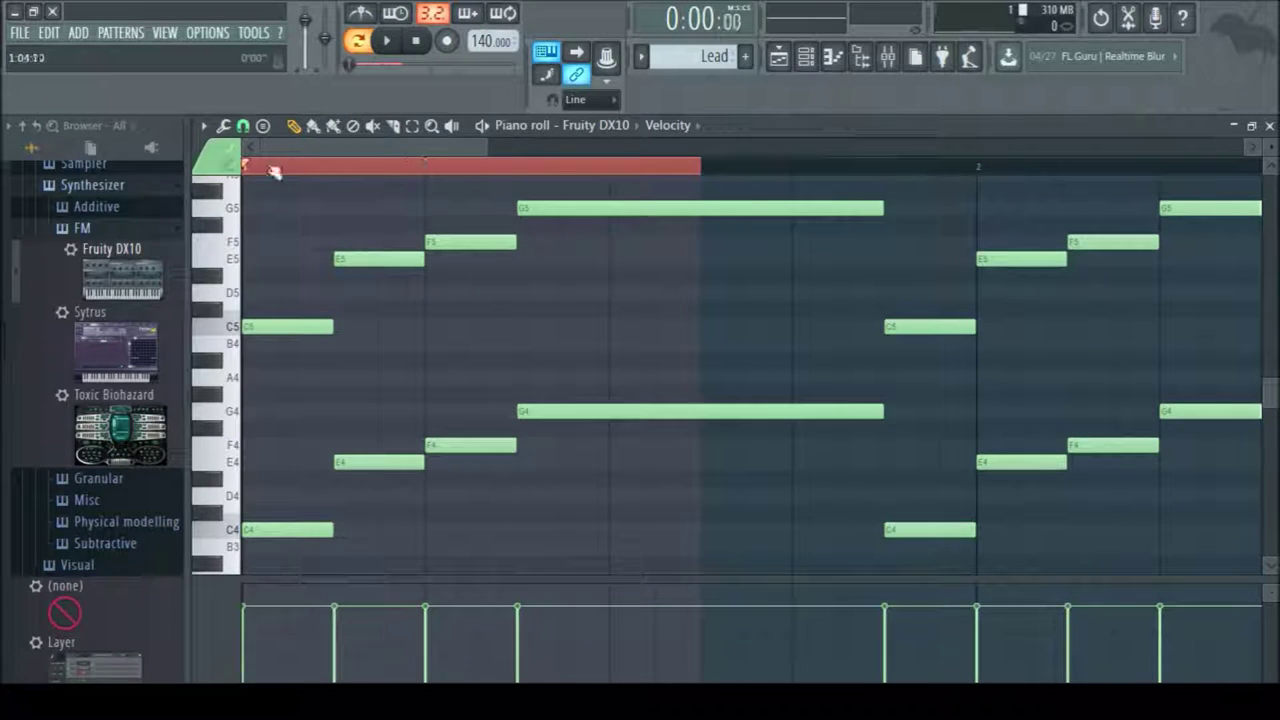
key(space)
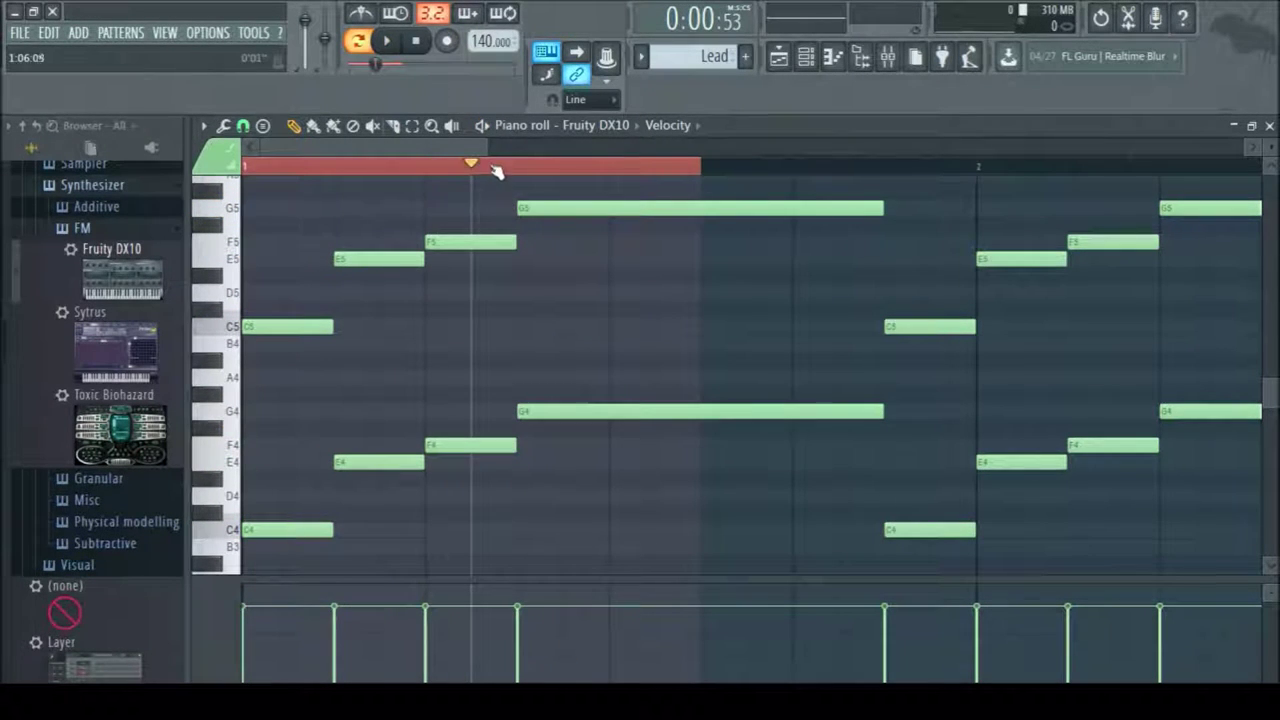
click(412, 127)
click(498, 169)
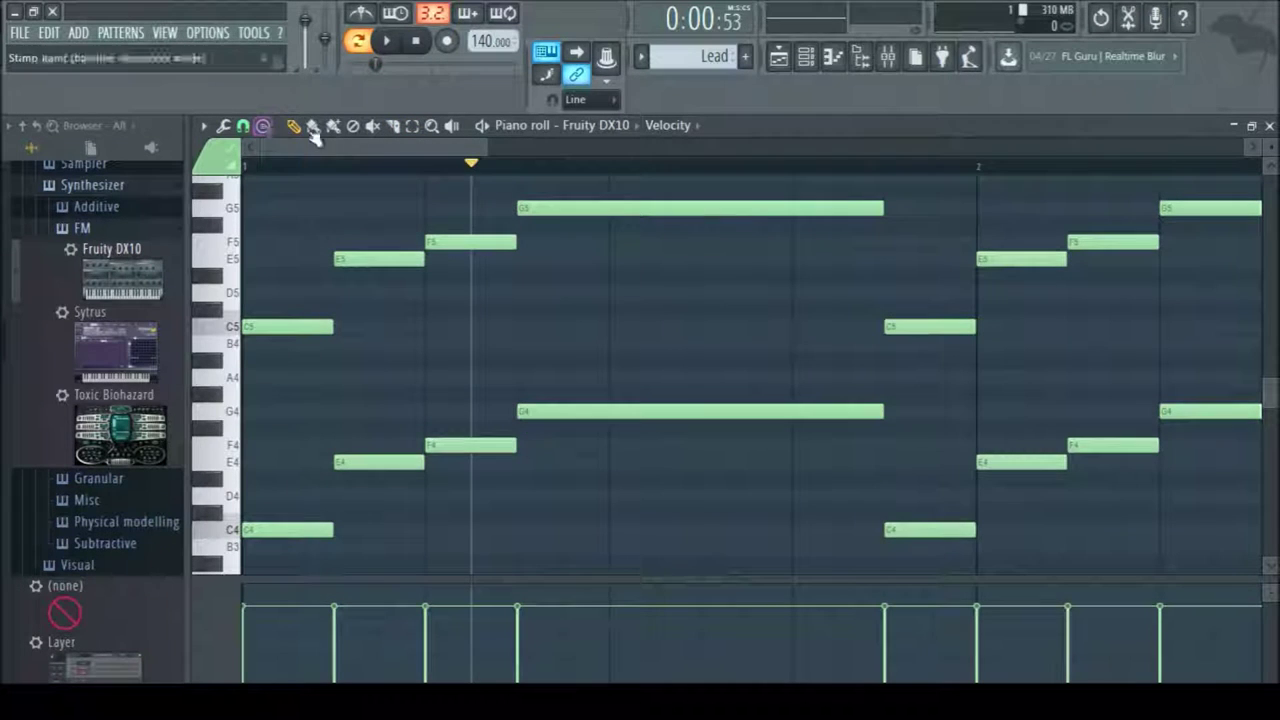
key(space)
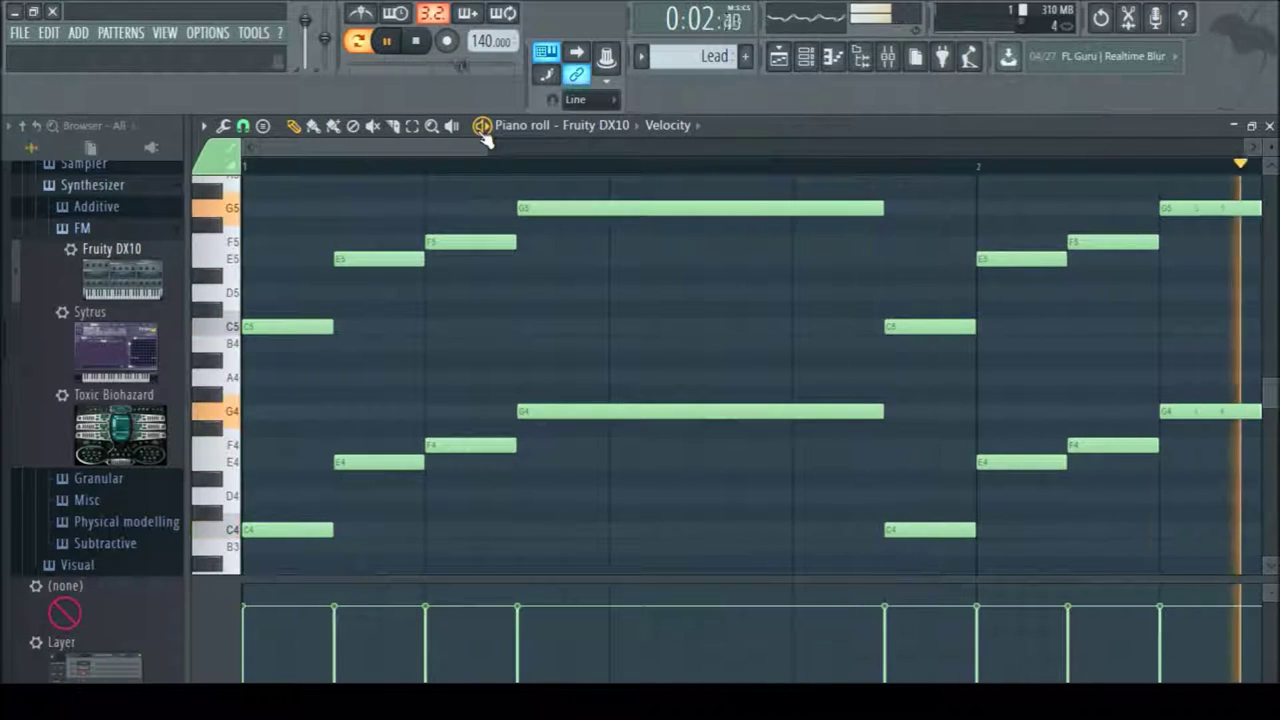
Paste a third copy of the motif and position it so its G notes start on bar 3
scroll(600, 500, up, 1)
drag(437, 149, 628, 149)
scroll(574, 297, down, 4)
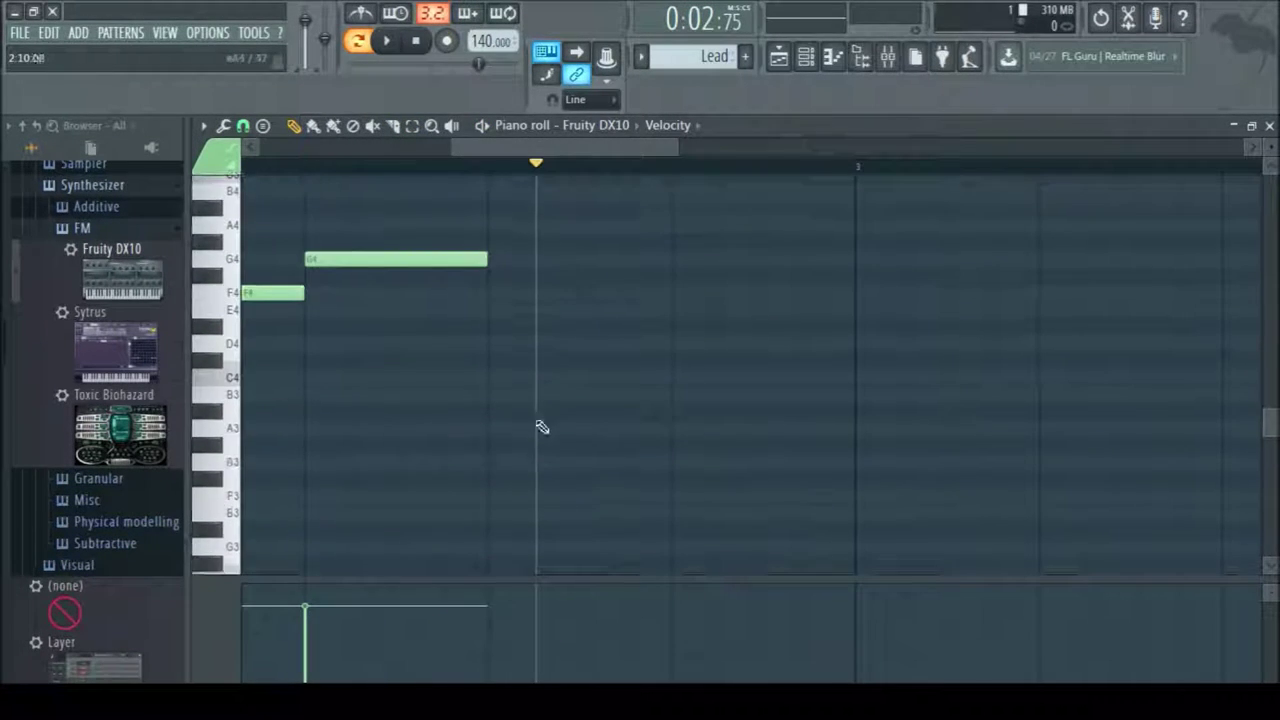
scroll(530, 428, up, 1)
key(ctrl+v)
drag(953, 446, 633, 443)
Extend the second motif's G4 and G5 to six steps so they reach the third motif
drag(486, 318, 580, 316)
scroll(560, 312, up, 3)
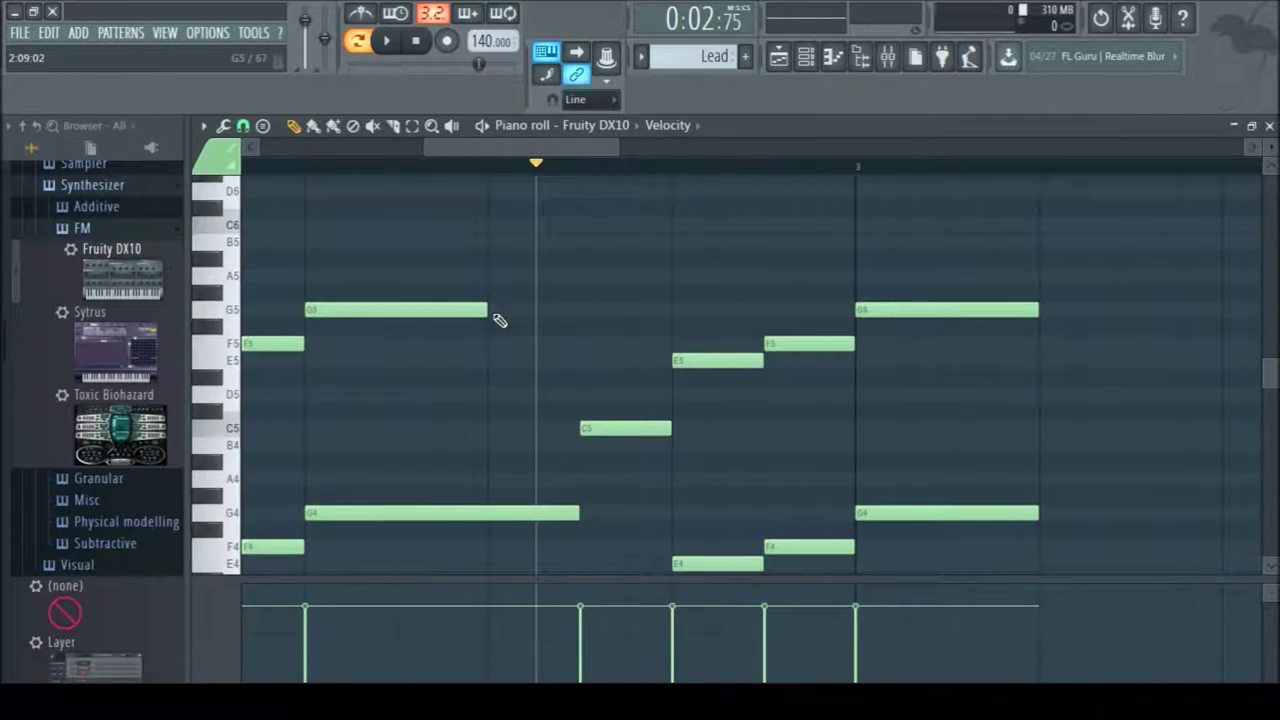
scroll(565, 310, down, 3)
Add six-step octave pairs on E4/E5 and C4/C5 after the third motif
click(1056, 470)
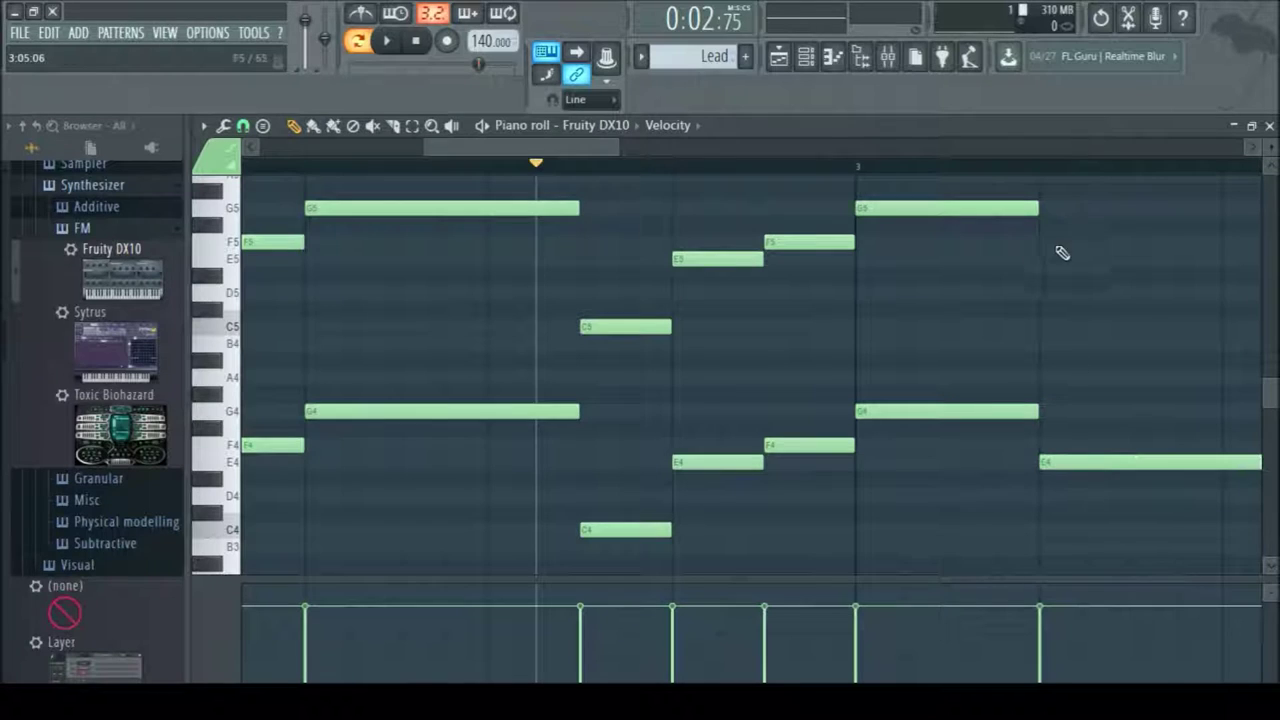
click(1052, 262)
drag(534, 163, 612, 163)
scroll(612, 163, right, 5)
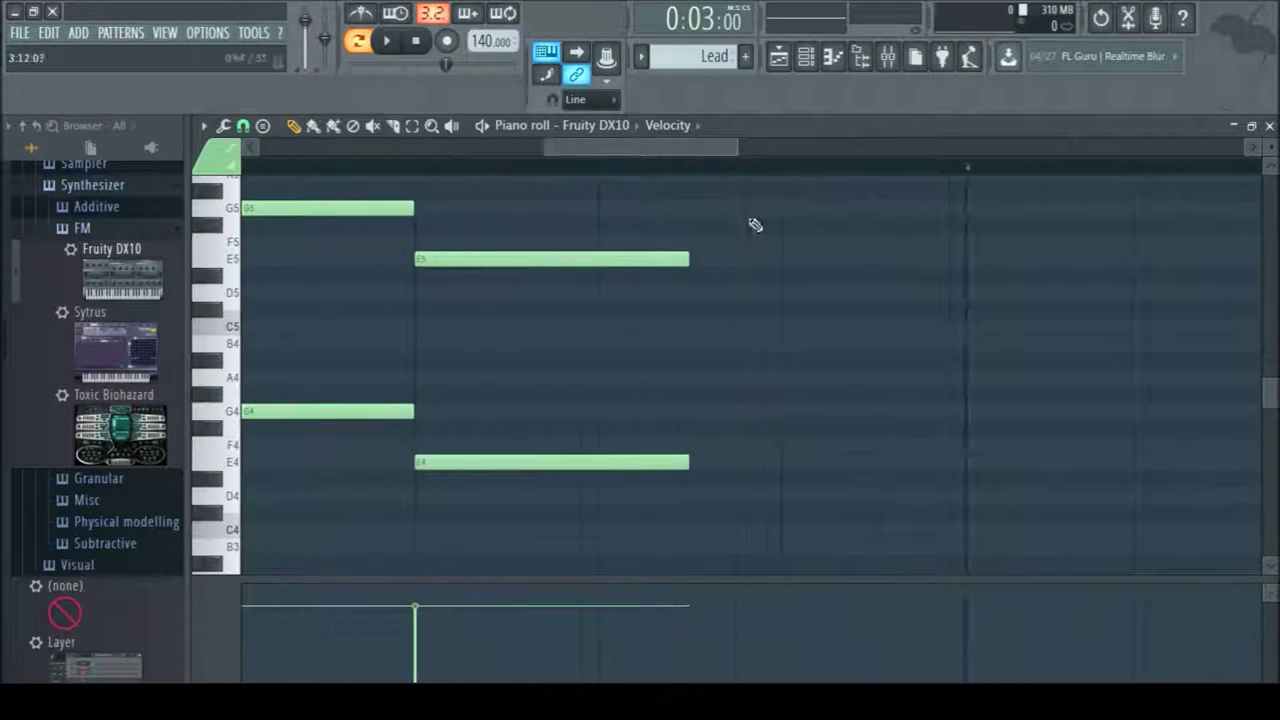
click(737, 530)
click(697, 326)
Add six-step octave pairs on E4/E5 and D4/D5 from the start of bar 4
click(975, 260)
click(975, 462)
scroll(629, 194, right, 5)
click(665, 293)
click(663, 507)
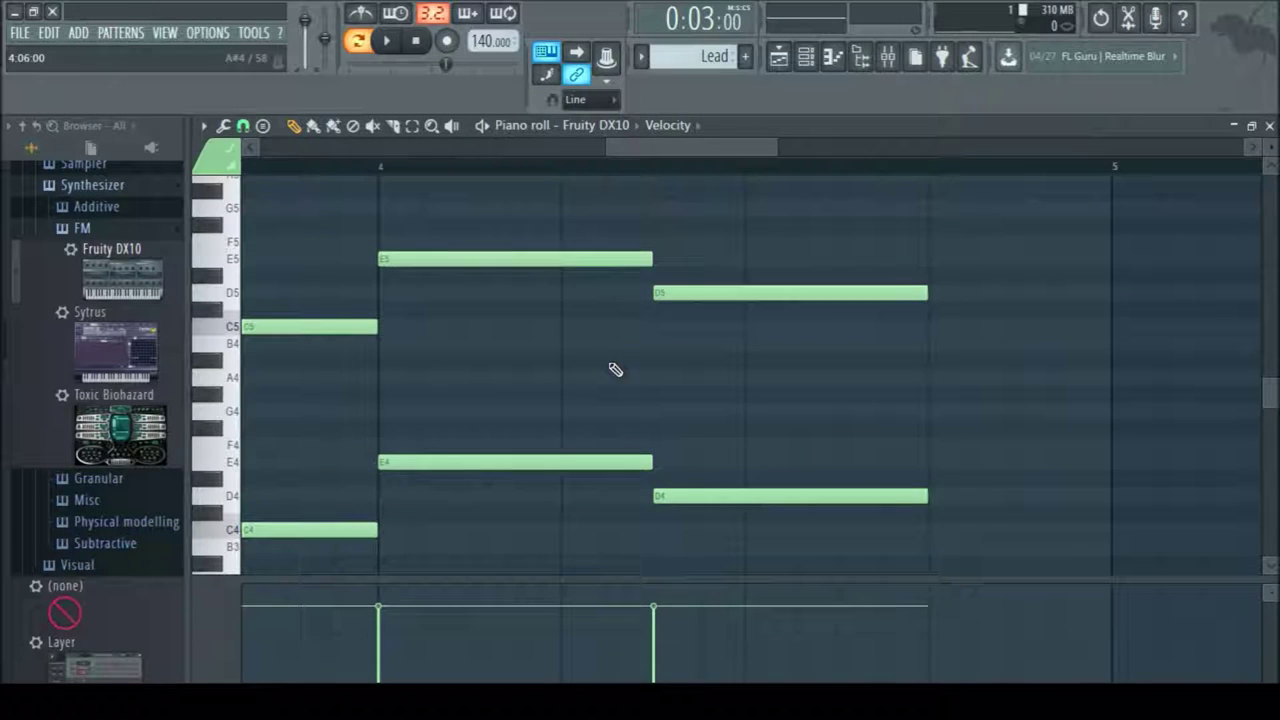
Play back the melody from the beginning of the pattern
scroll(306, 163, left, 15)
click(482, 125)
click(485, 128)
click(328, 165)
click(485, 125)
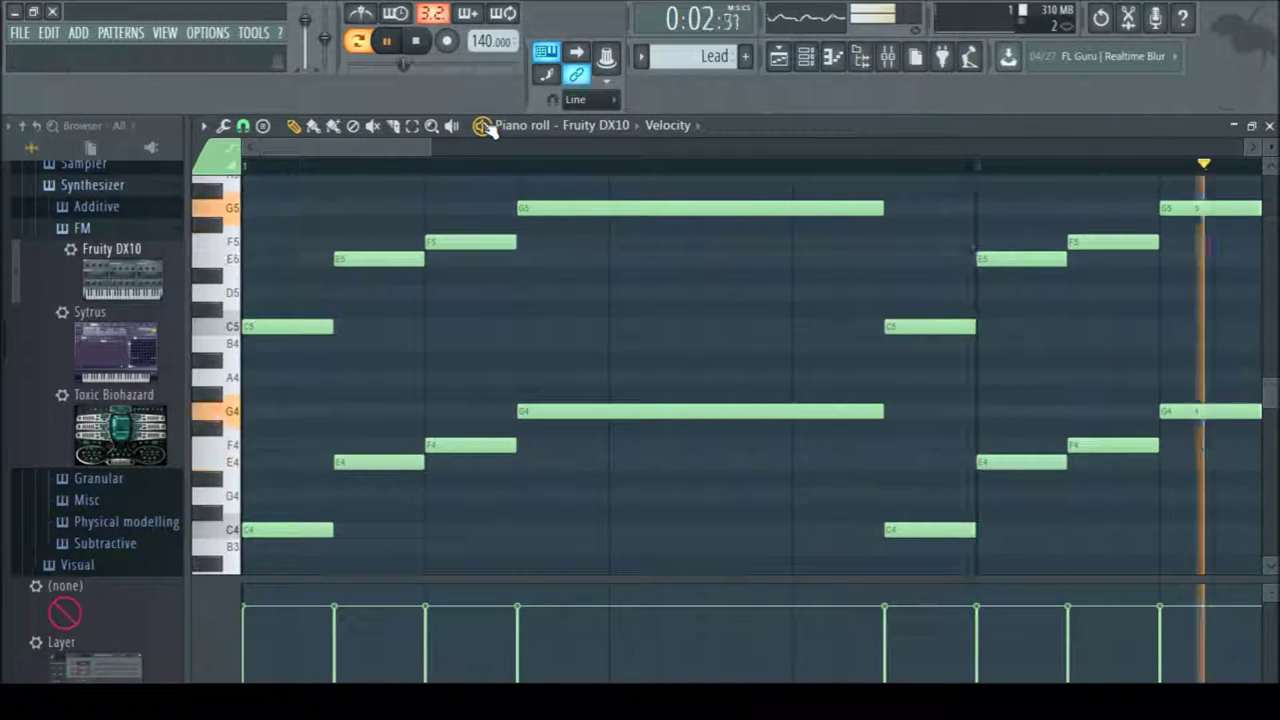
click(485, 127)
Play back the ending with the sustained octave pairs after the third motif
drag(406, 148, 674, 195)
mouse_move(662, 150)
mouse_down()
mouse_move(628, 147)
mouse_move(653, 150)
mouse_up()
drag(836, 168, 287, 170)
click(487, 126)
key(space)
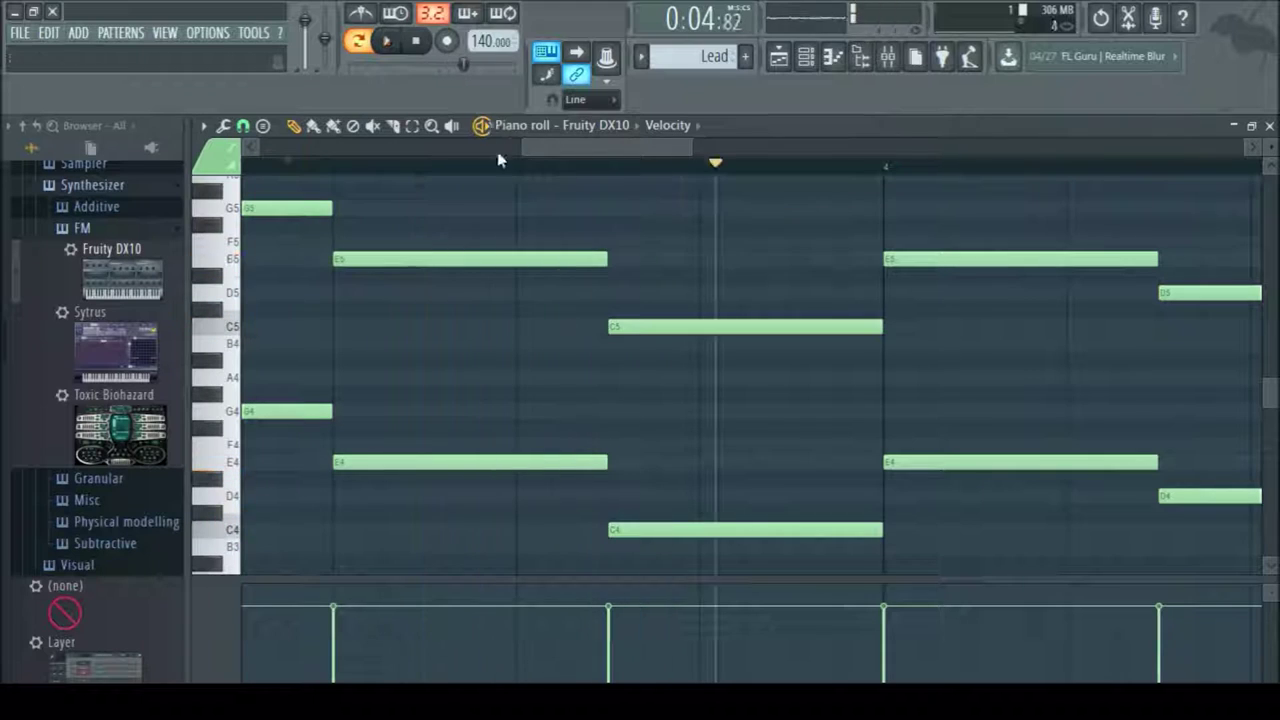
Delete all the six-step E, C, E and D octave pairs following the third motif
right_click(602, 260)
right_click(658, 327)
right_click(682, 530)
right_click(571, 463)
right_click(955, 462)
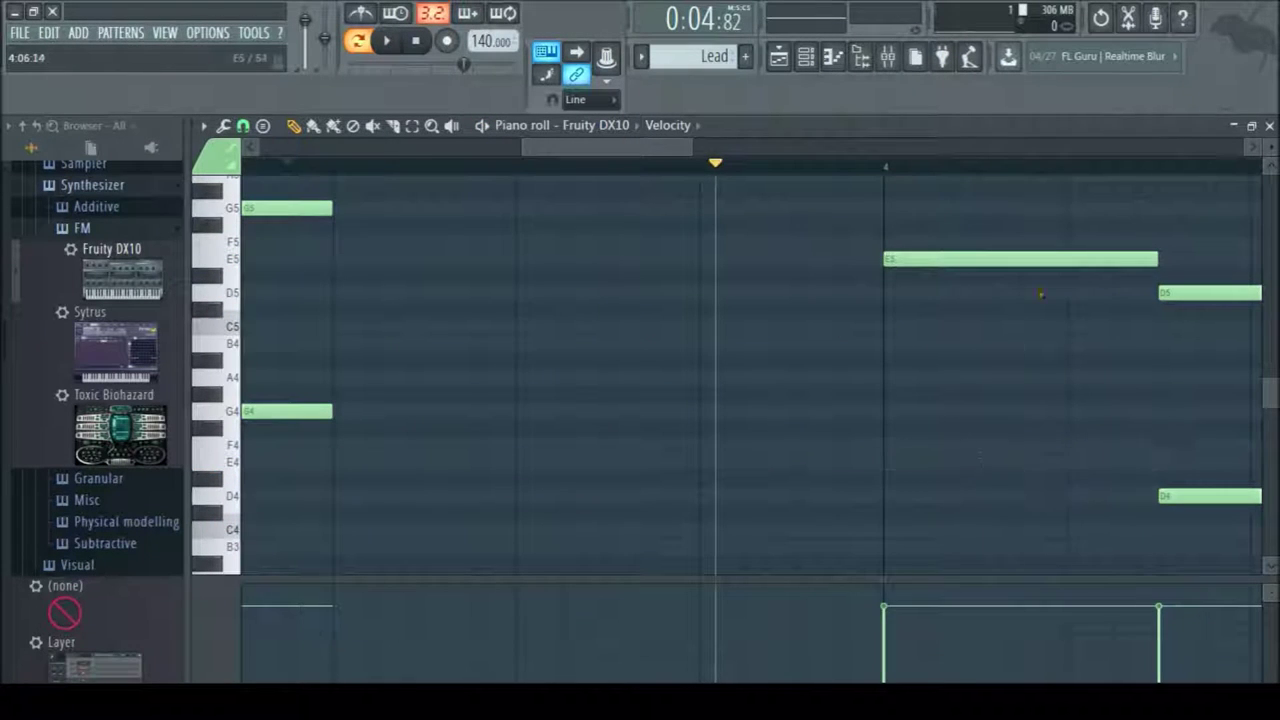
right_click(1060, 259)
right_click(1185, 293)
right_click(1180, 496)
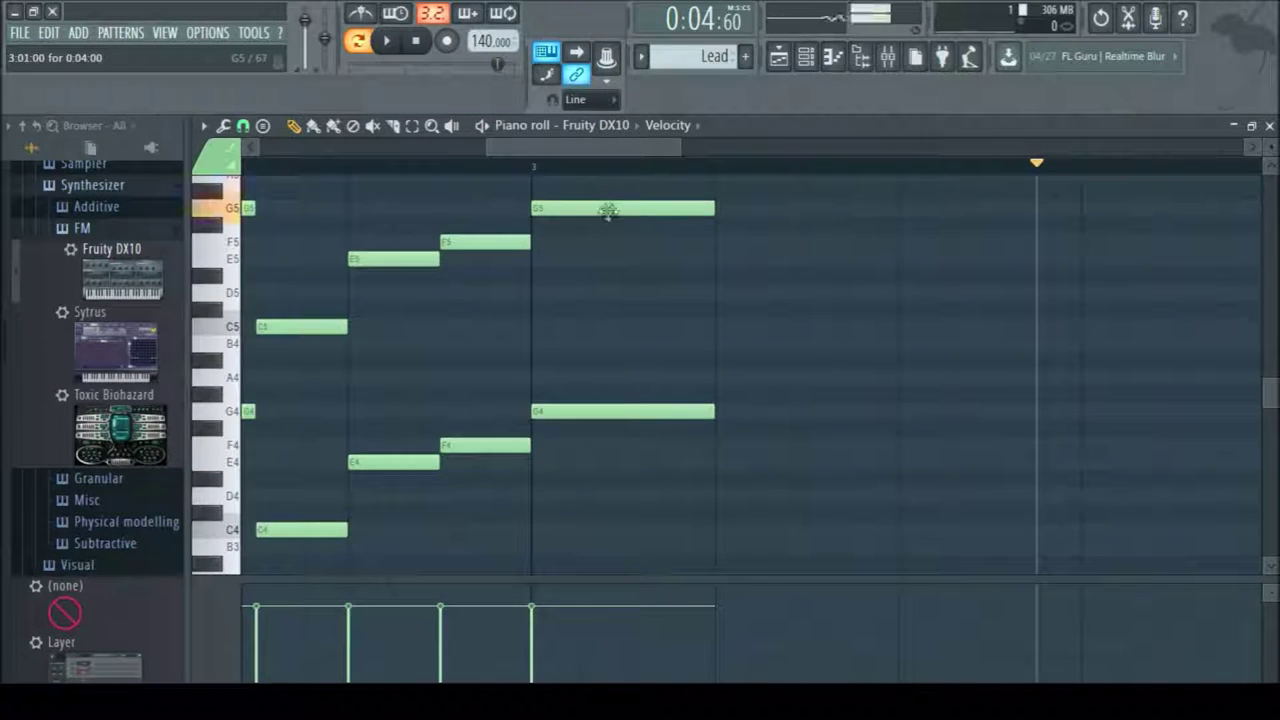
Add consecutive four-step octave pairs on E4/E5, C4/C5 and E4/E5 after the third motif's G notes
mouse_move(728, 247)
mouse_down()
mouse_move(731, 271)
mouse_move(731, 259)
mouse_up()
click(728, 445)
drag(858, 444, 858, 462)
click(905, 496)
drag(912, 293, 930, 328)
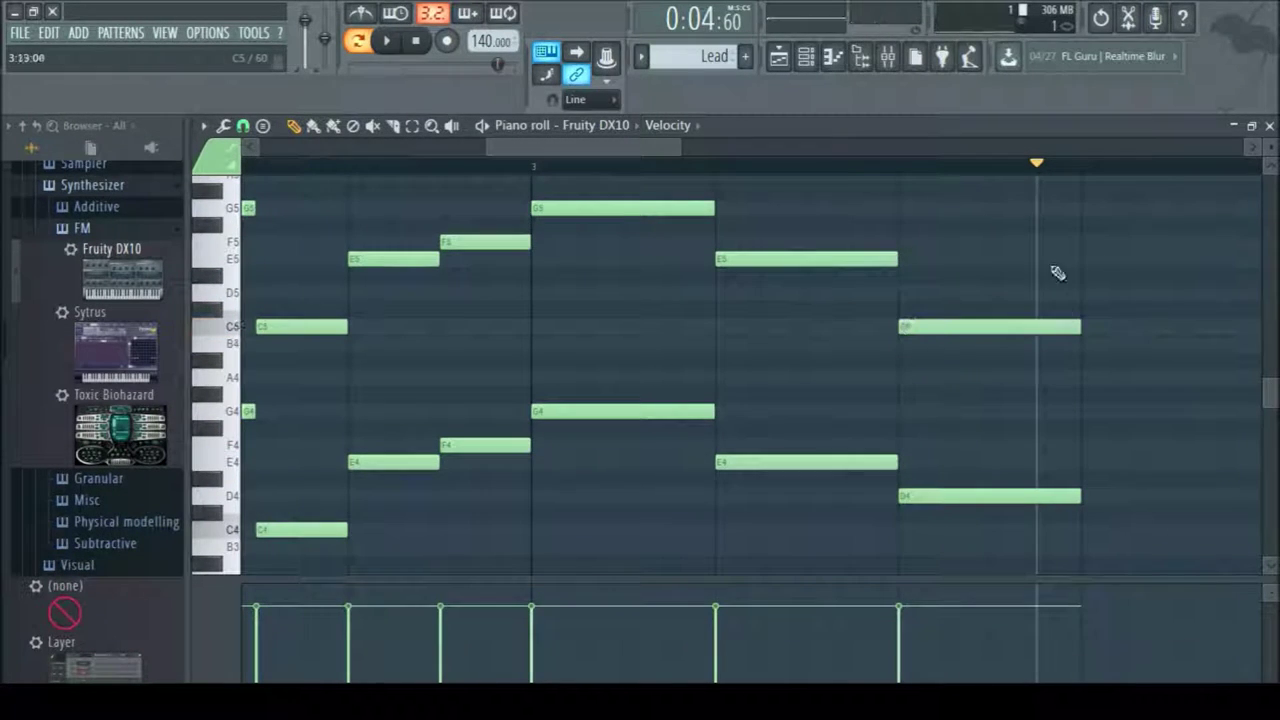
click(1100, 255)
click(1093, 460)
drag(1036, 495, 1034, 527)
Add a D4/D5 octave pair at the start of bar 4 and extend both notes to eight steps
click(1131, 166)
drag(630, 147, 726, 150)
click(777, 293)
click(915, 497)
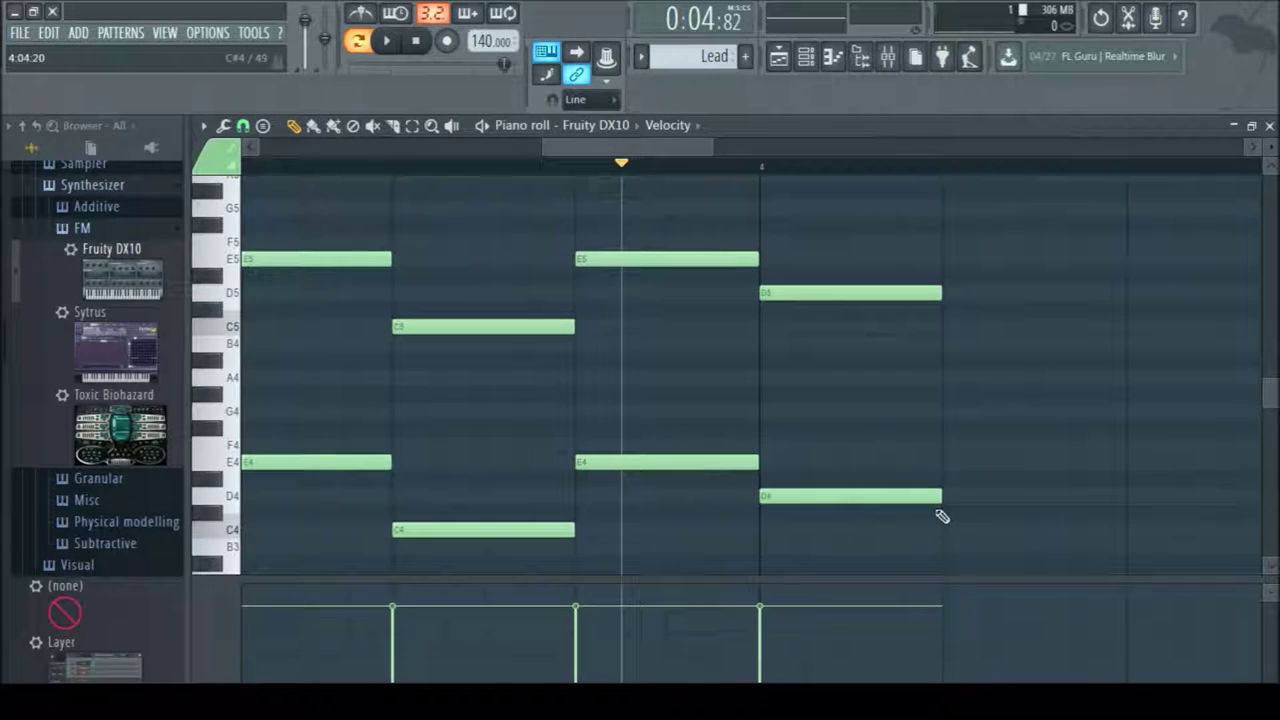
drag(925, 505, 1114, 514)
drag(938, 293, 1109, 314)
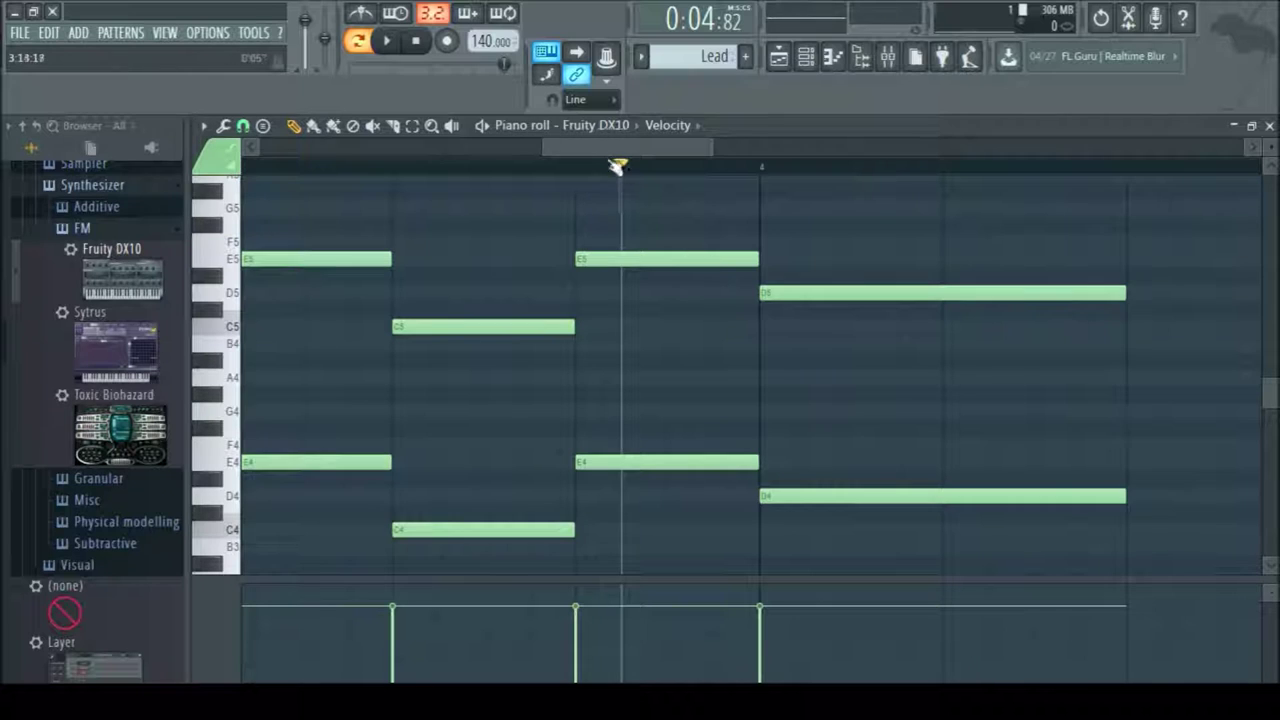
Play back the revised melody from the start of the pattern
drag(341, 174, 130, 187)
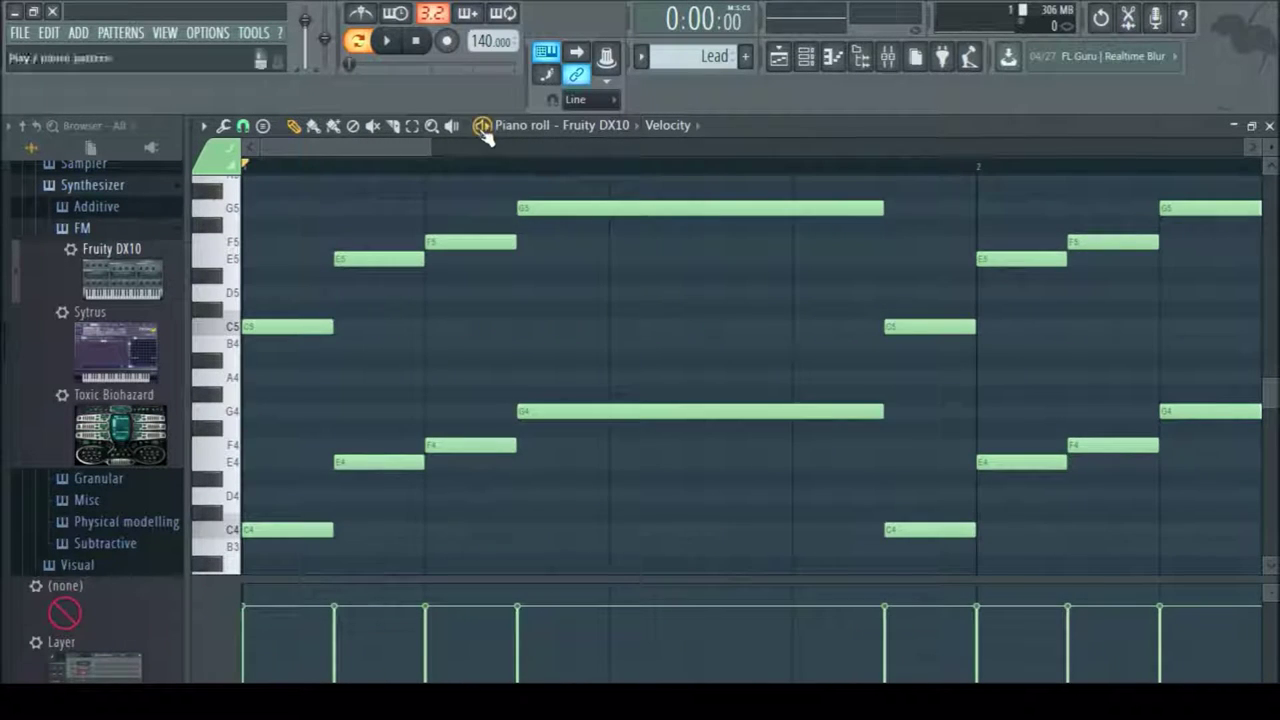
click(483, 128)
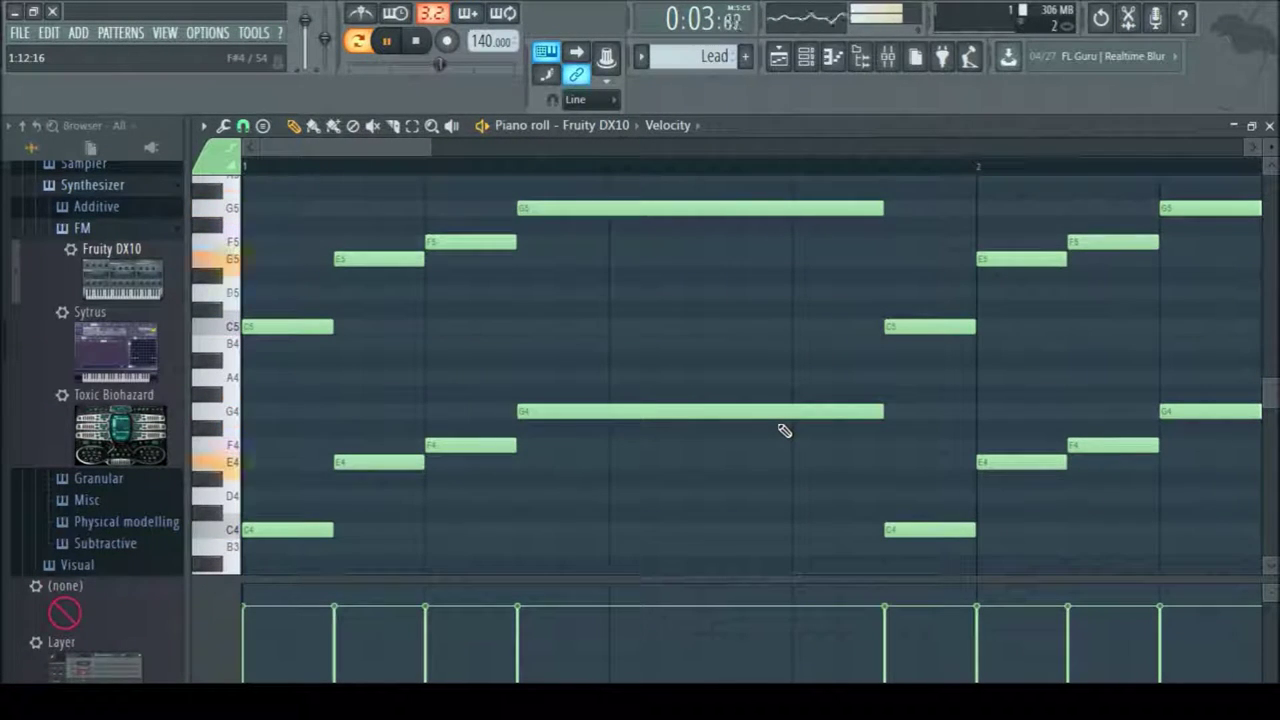
click(484, 128)
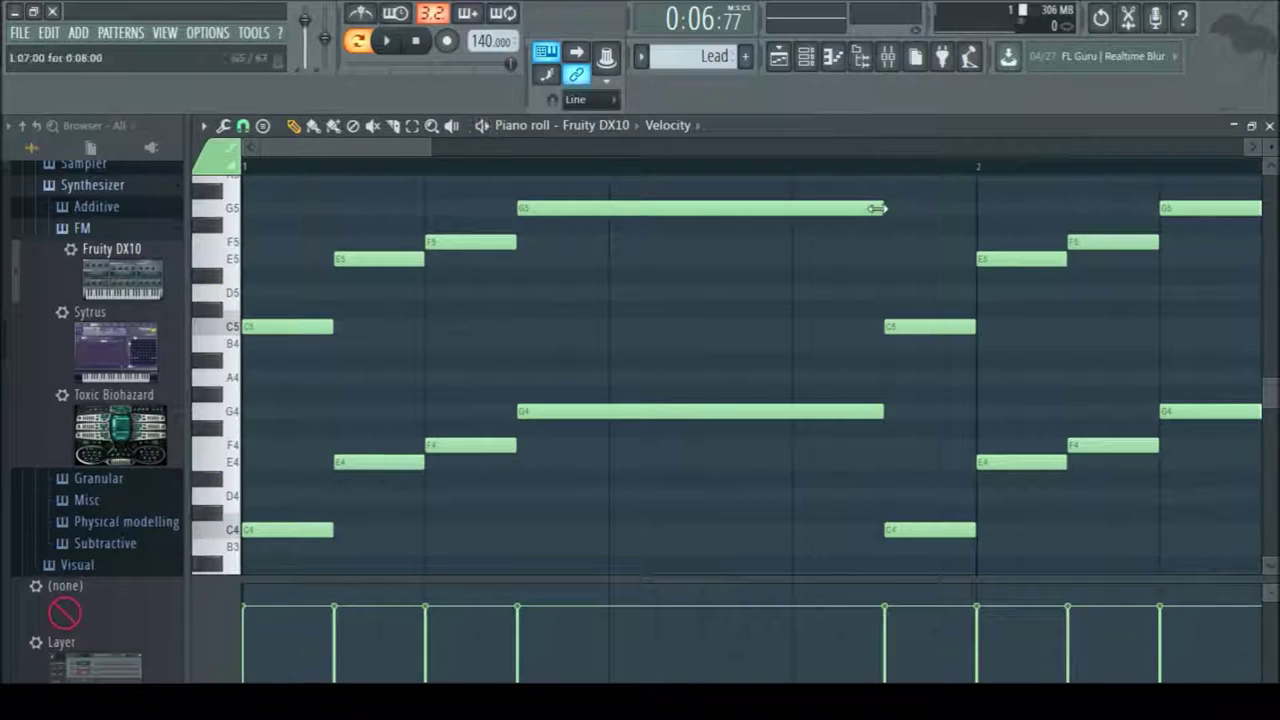
Add a descending run after bar 4's D notes: one-step F4 and E4, two-step D4 and four-step C4
scroll(893, 287, down, 1)
scroll(606, 301, up, 2)
drag(414, 149, 554, 153)
scroll(837, 260, down, 1)
scroll(711, 288, up, 1)
scroll(709, 286, down, 3)
drag(531, 150, 716, 176)
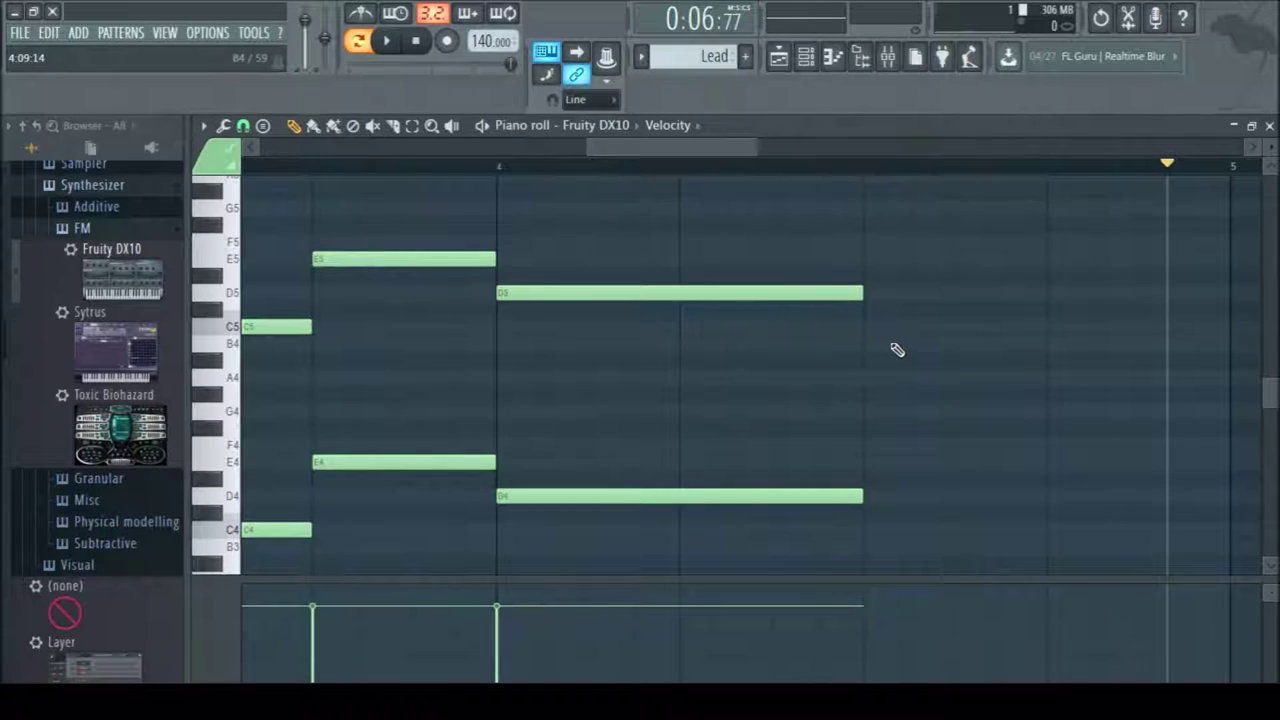
click(866, 446)
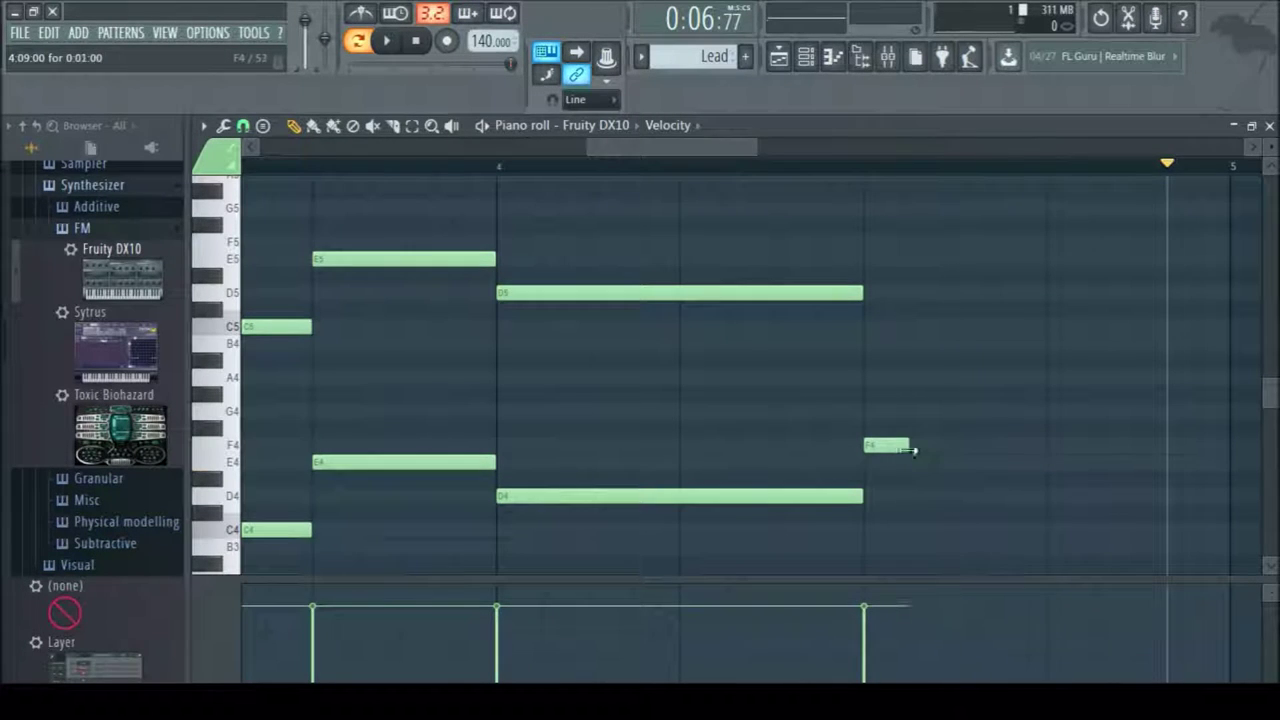
click(1060, 529)
scroll(725, 185, right, 3)
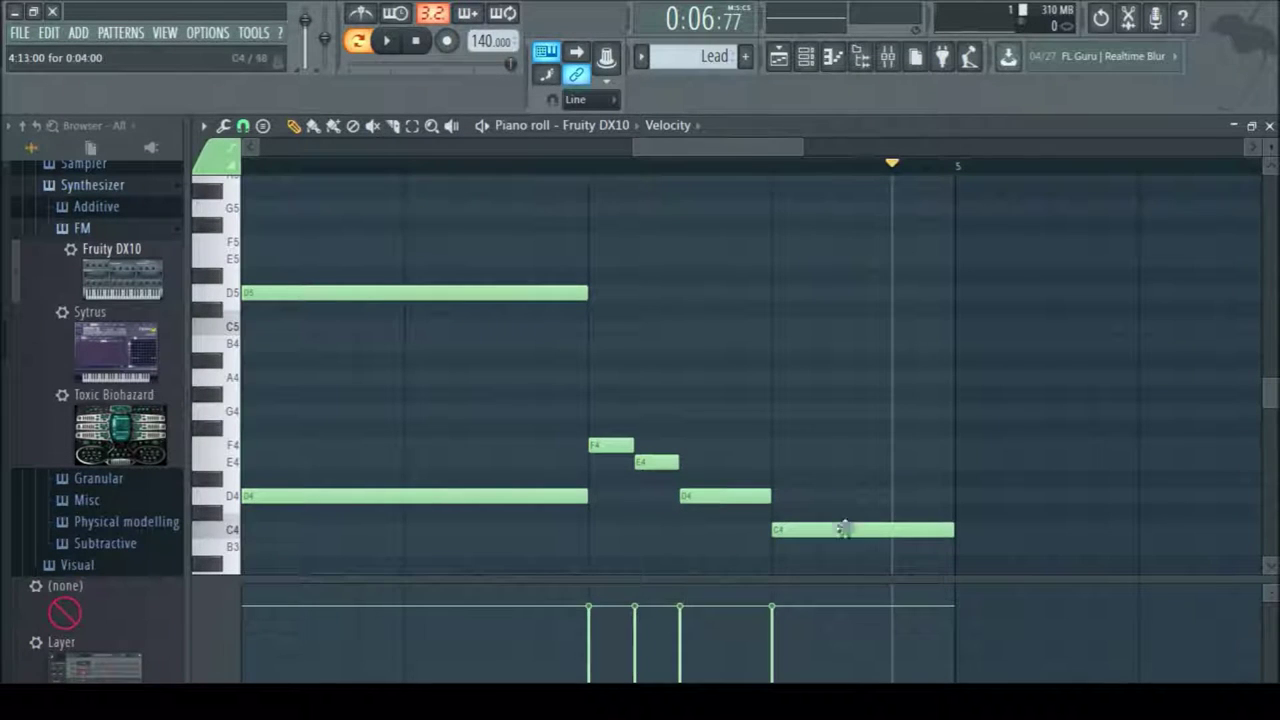
Continue the line from bar 5 with four-step C4 and E4 notes, a one-step F4 and a three-step G4
click(970, 524)
drag(896, 167, 1140, 168)
drag(692, 148, 782, 160)
click(668, 462)
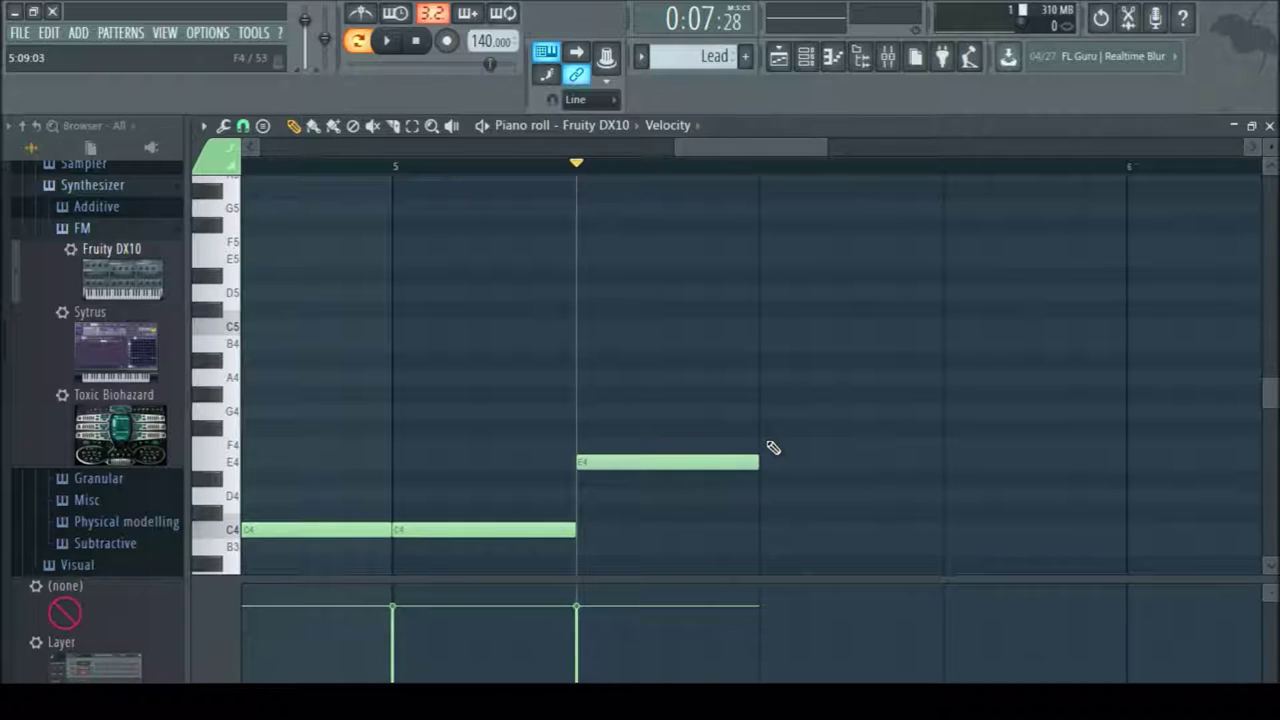
drag(770, 446, 838, 450)
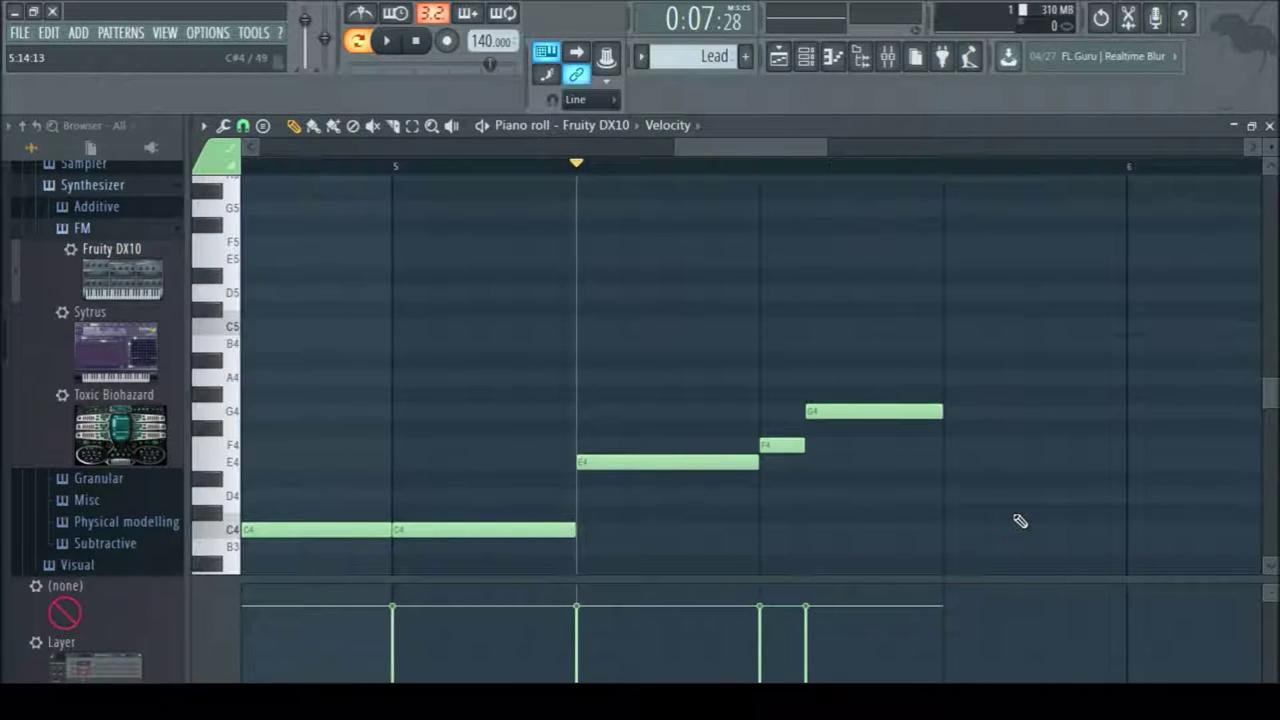
Finish bar 5's phrase with a two-step G4 and an F4 extended to six steps into bar 6
click(975, 377)
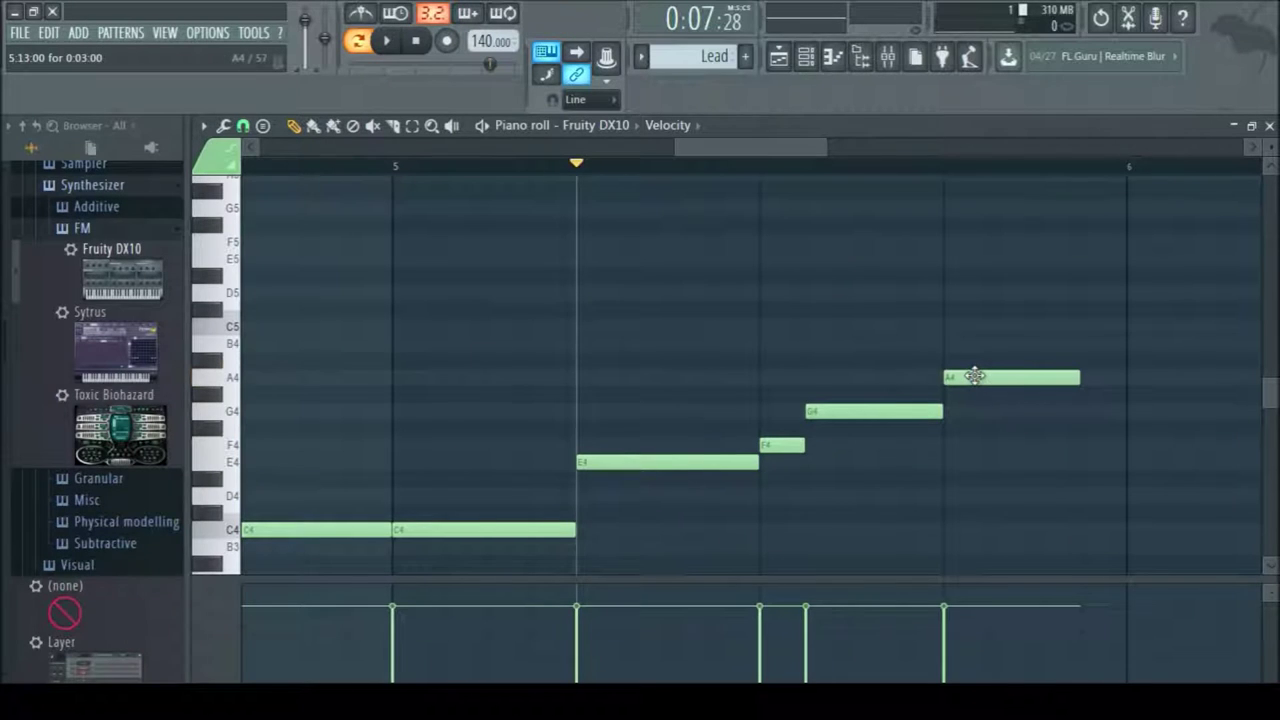
drag(970, 375, 982, 411)
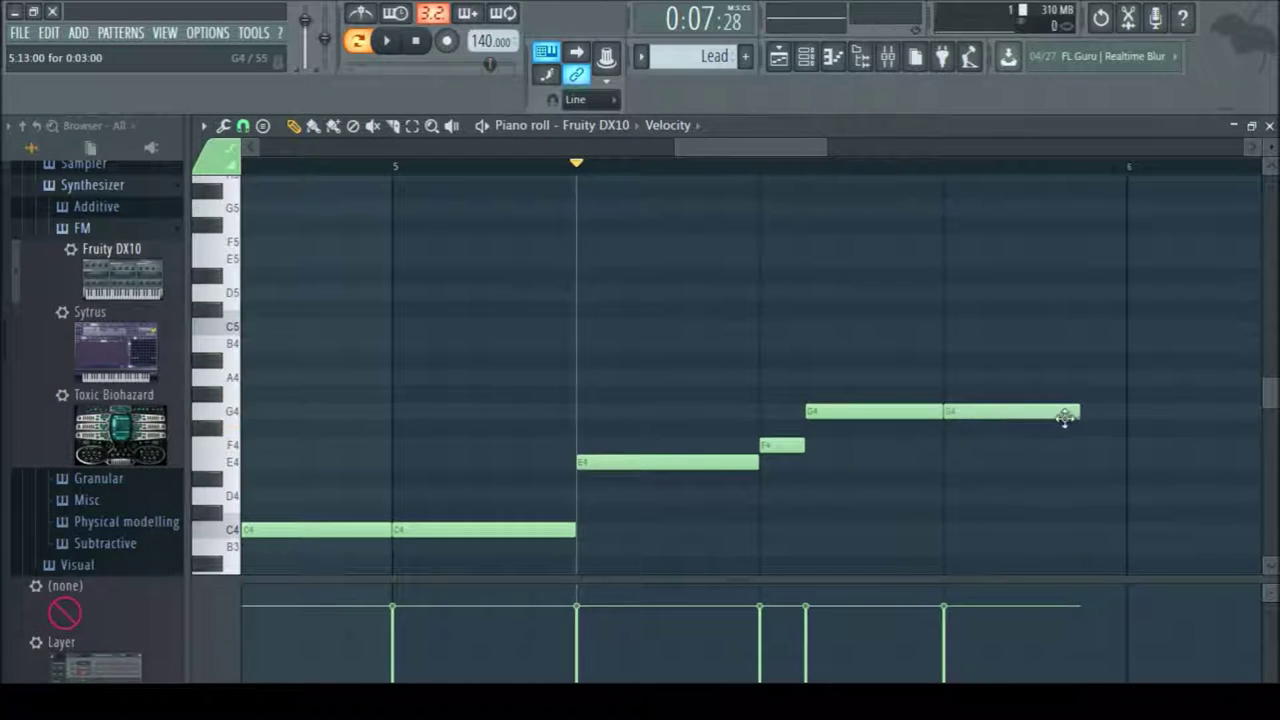
click(1045, 446)
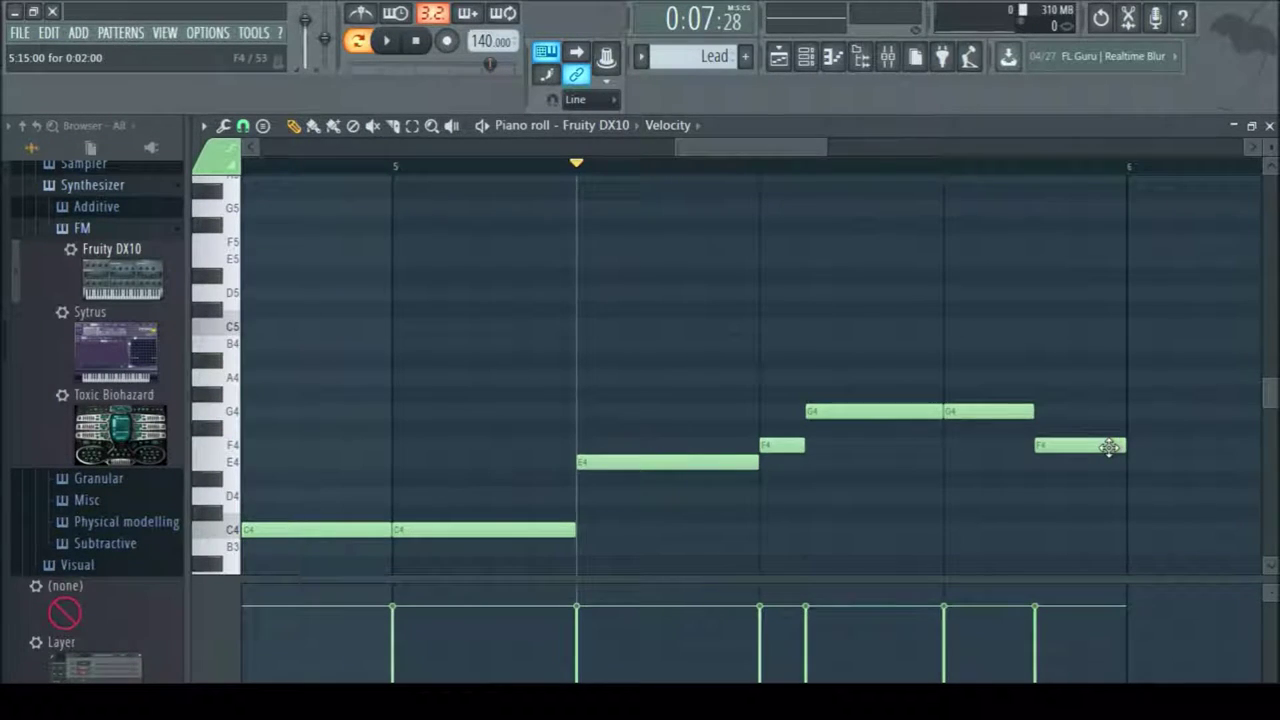
drag(723, 167, 812, 163)
drag(551, 446, 644, 446)
Play back the extended melody from the start of the pattern
drag(766, 157, 651, 157)
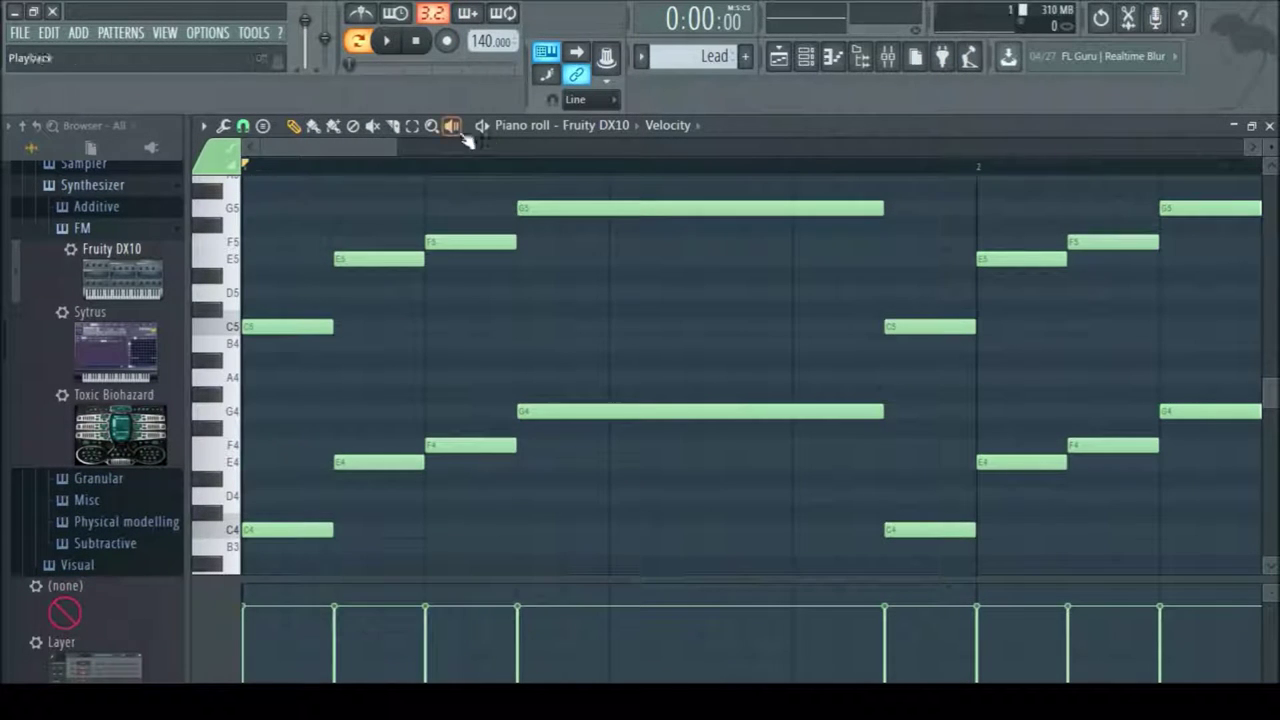
key(space)
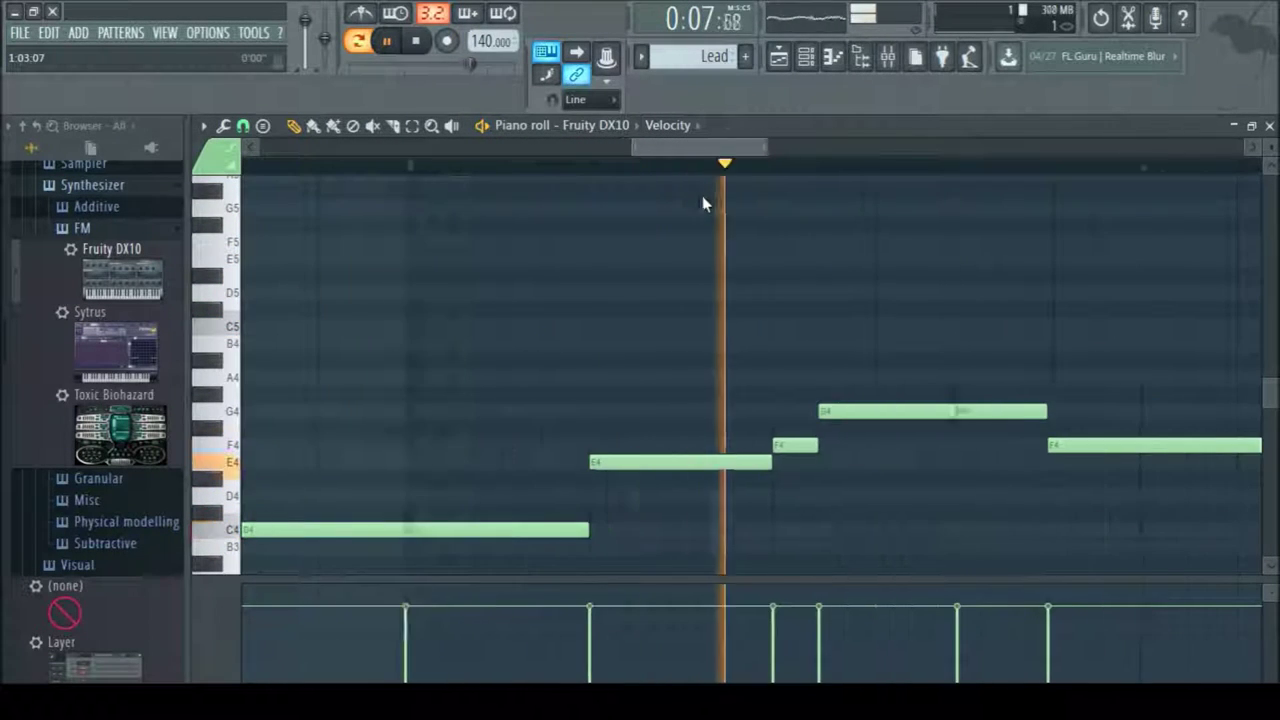
key(space)
Duplicate the single-octave phrase running from bar 4's descending run through the long F4
drag(694, 157, 606, 157)
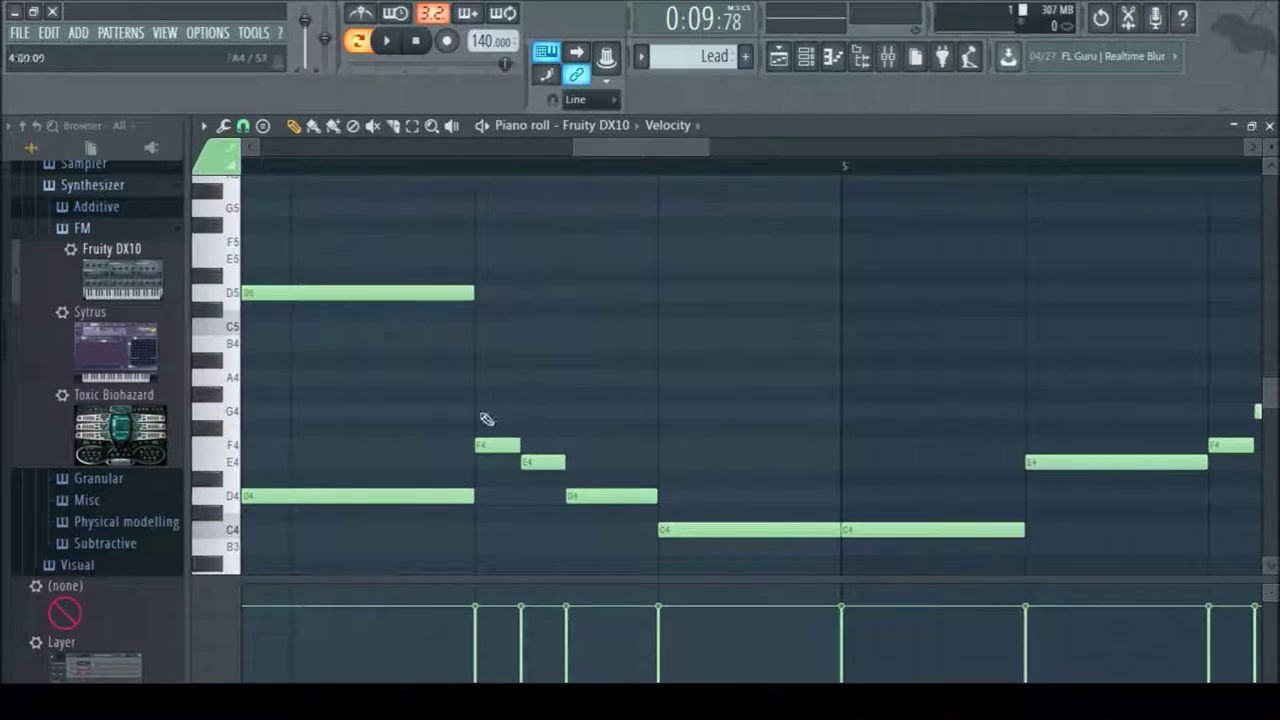
drag(483, 413, 528, 409)
right_click(530, 410)
drag(520, 344, 1264, 553)
key(ctrl+b)
Move the copied phrase's notes back above the originals, one octave higher
ctrl+click(1160, 464)
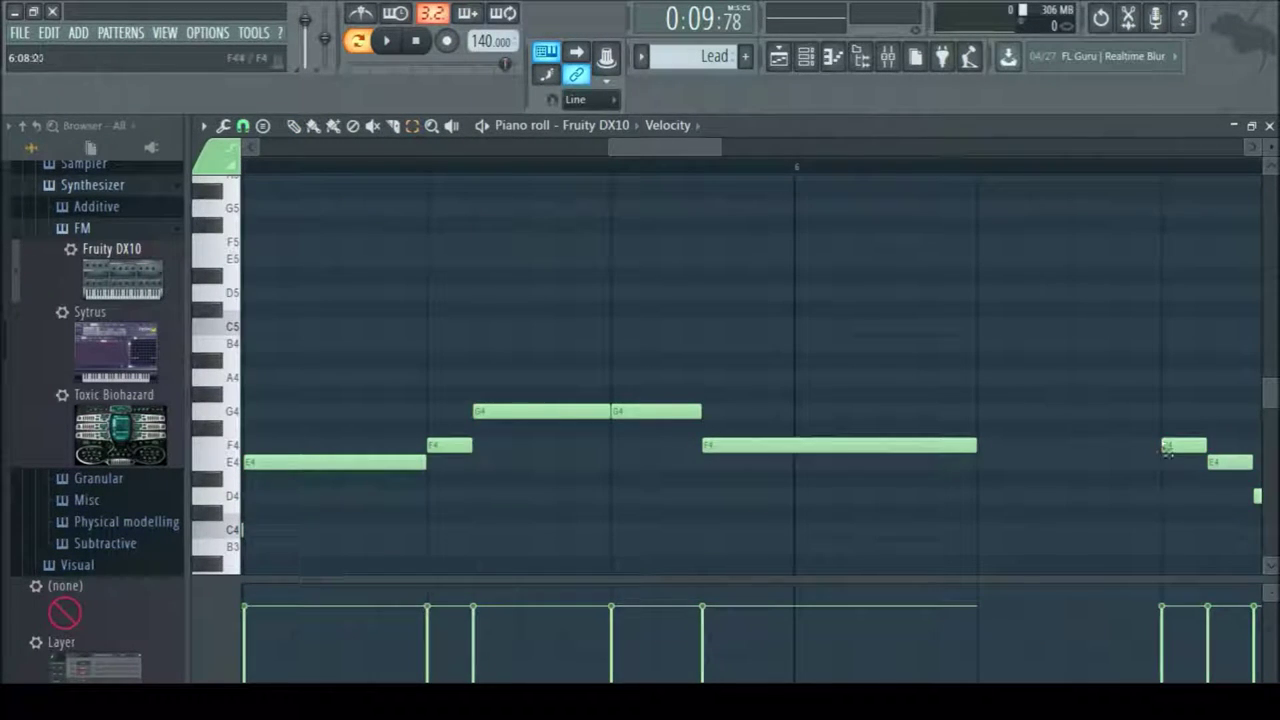
drag(1137, 425, 241, 550)
drag(1264, 550, 872, 486)
drag(460, 408, 1243, 190)
Add a two-step D5 and two four-step C5 notes above the matching D4 and C4 notes
click(466, 290)
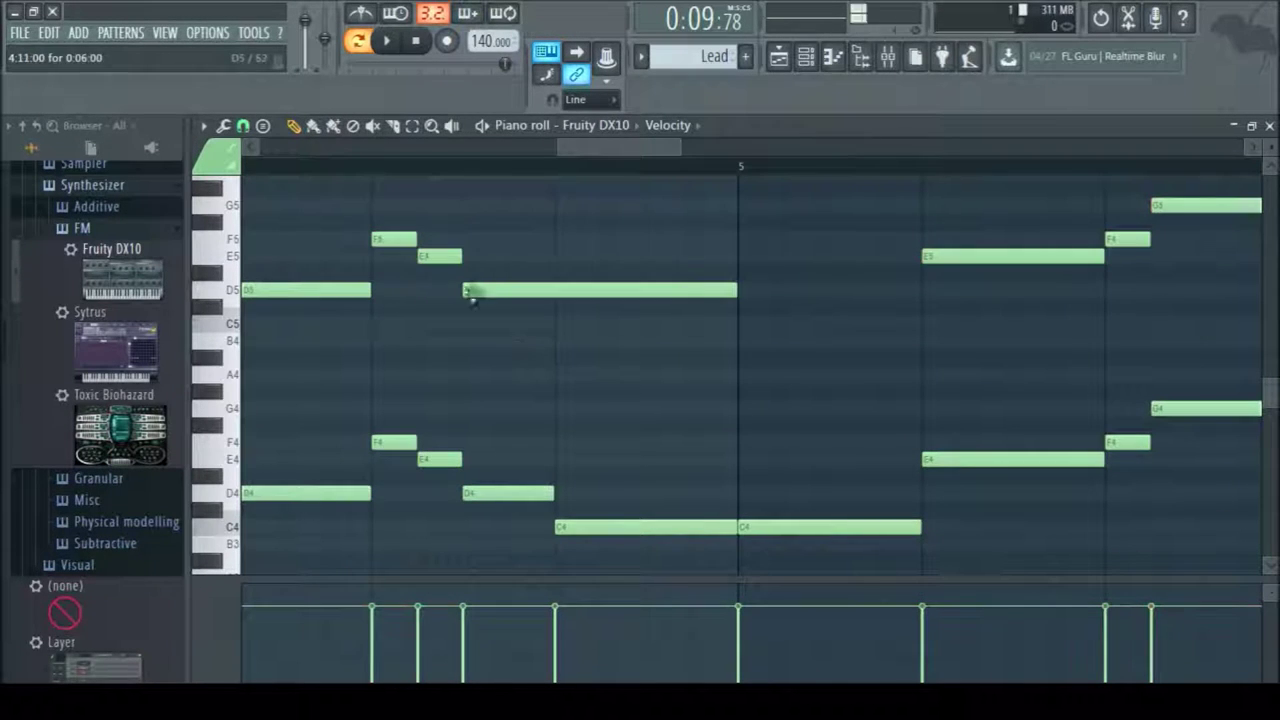
drag(735, 290, 537, 280)
click(693, 327)
right_click(693, 327)
drag(643, 326, 748, 330)
click(757, 325)
Play back the octave-doubled melody from the start
drag(628, 152, 314, 142)
key(space)
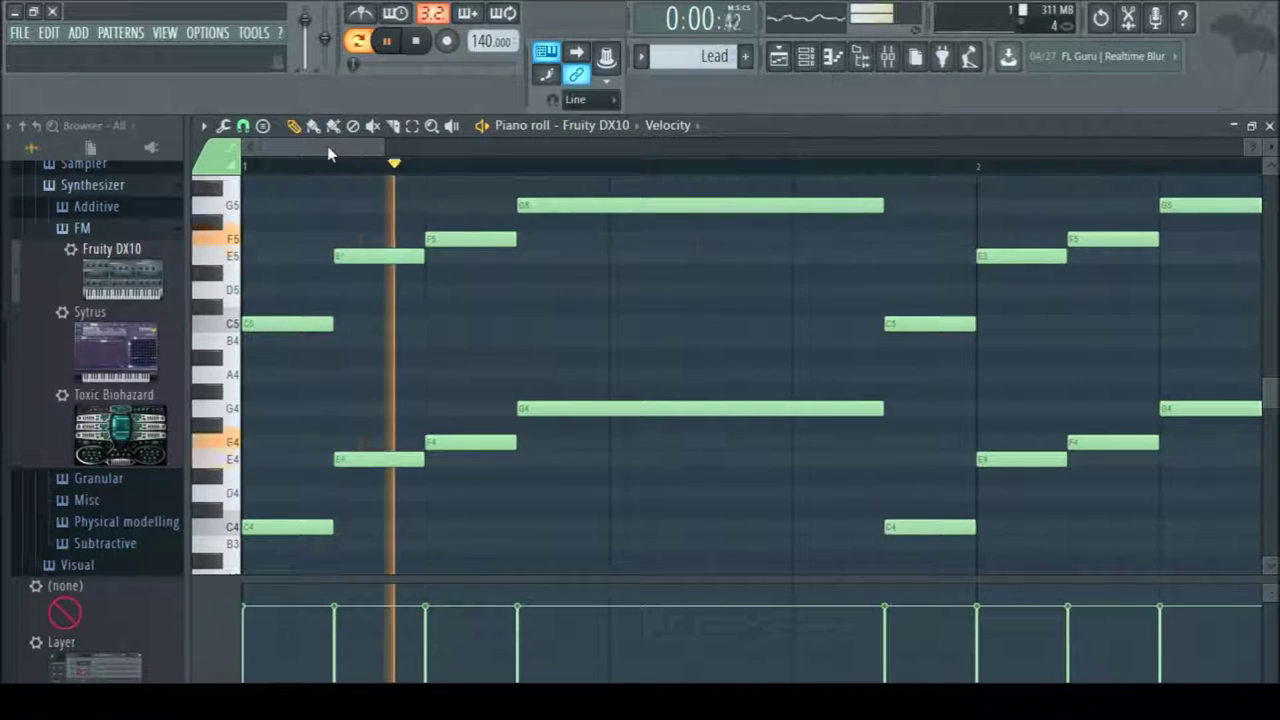
drag(357, 151, 790, 200)
key(space)
Delete the leftover copied D4 and C4 notes in bars 6 and 7
right_click(822, 494)
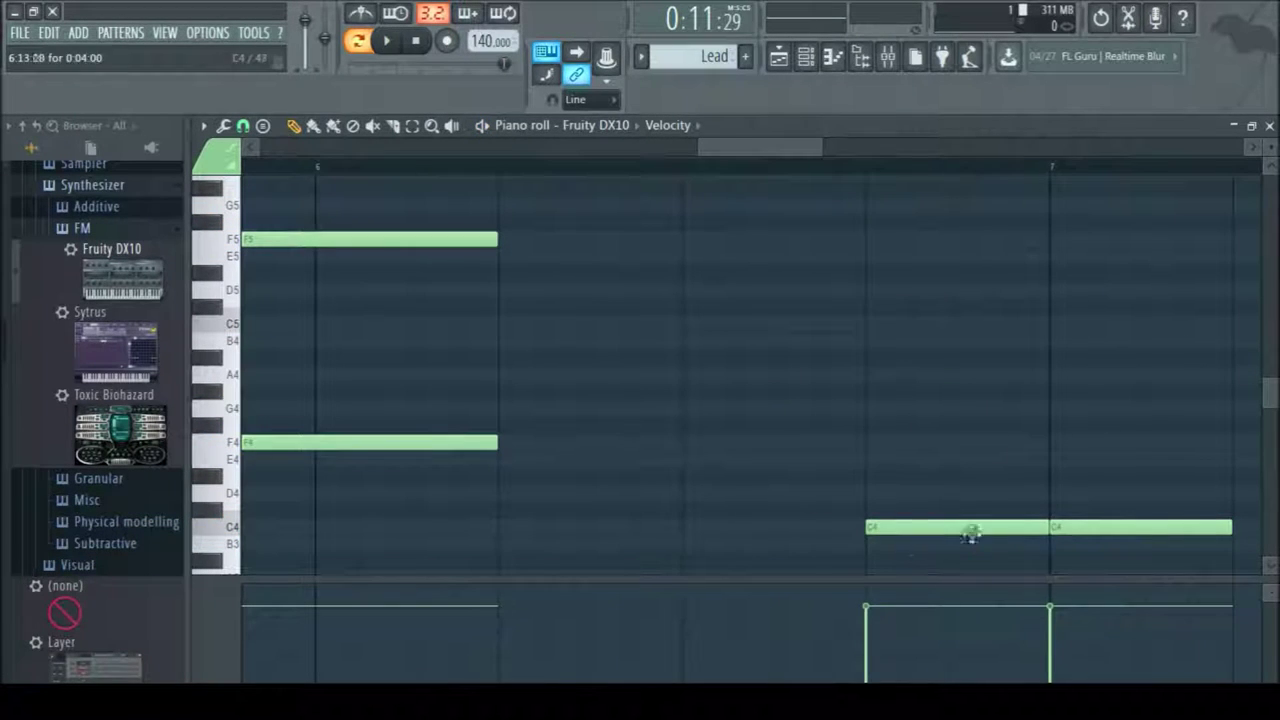
right_click(971, 530)
right_click(1085, 528)
Extend the E4/E5 pair in bar 4's descending run to two steps and shift all following notes one step later
drag(806, 151, 637, 148)
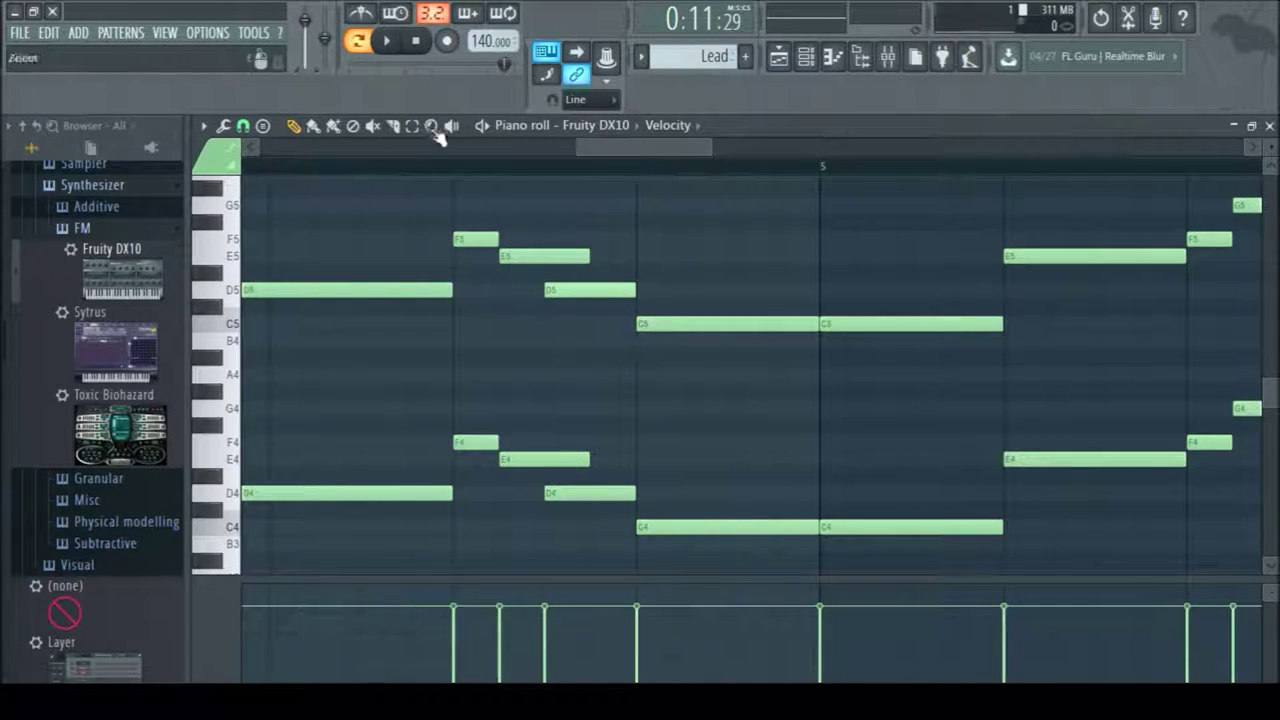
drag(669, 283, 1060, 576)
drag(635, 573, 1148, 390)
scroll(1040, 448, down, 3)
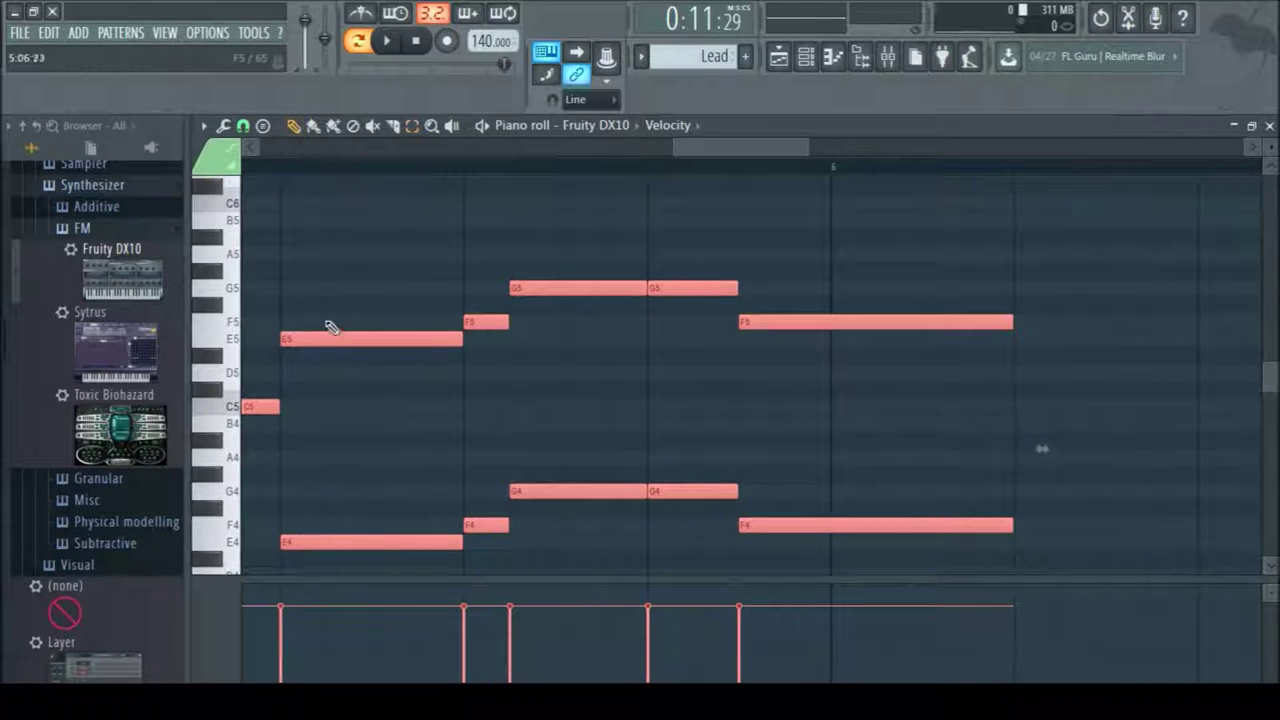
drag(347, 341, 393, 341)
drag(724, 160, 611, 160)
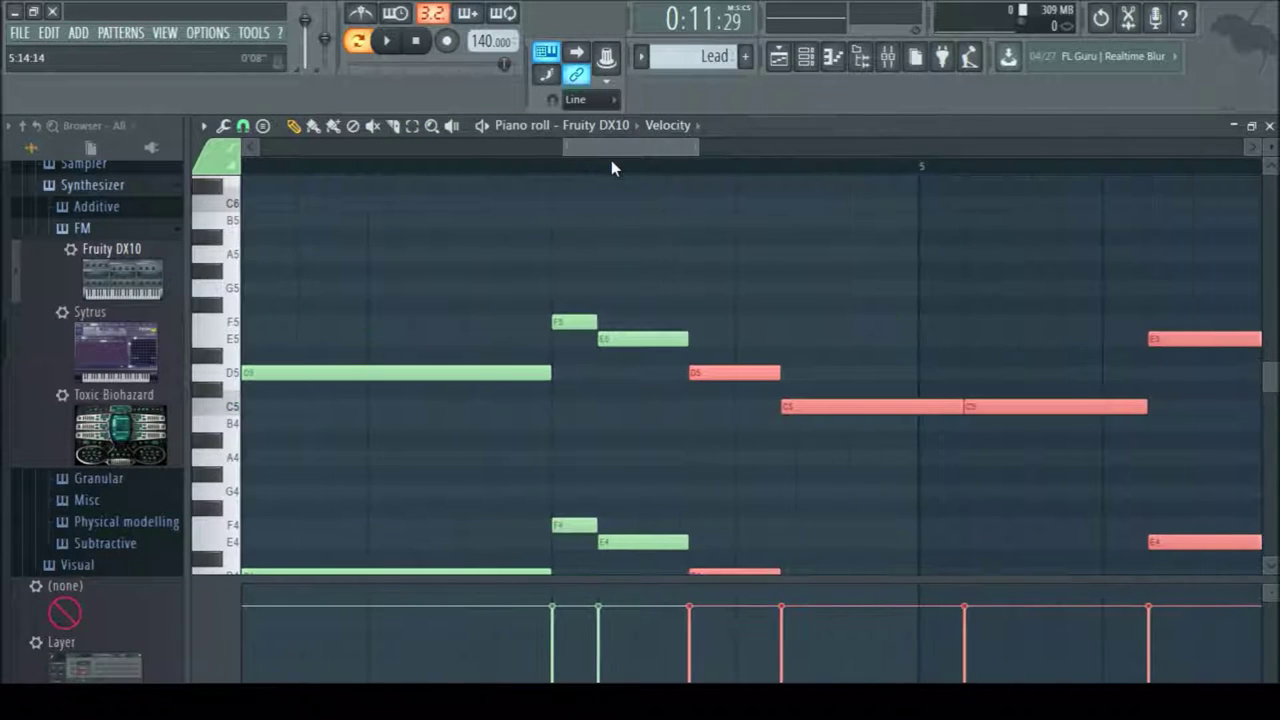
Listen to the retimed melody from the beginning of the pattern
scroll(634, 190, down, 1)
drag(393, 178, 120, 172)
key(space)
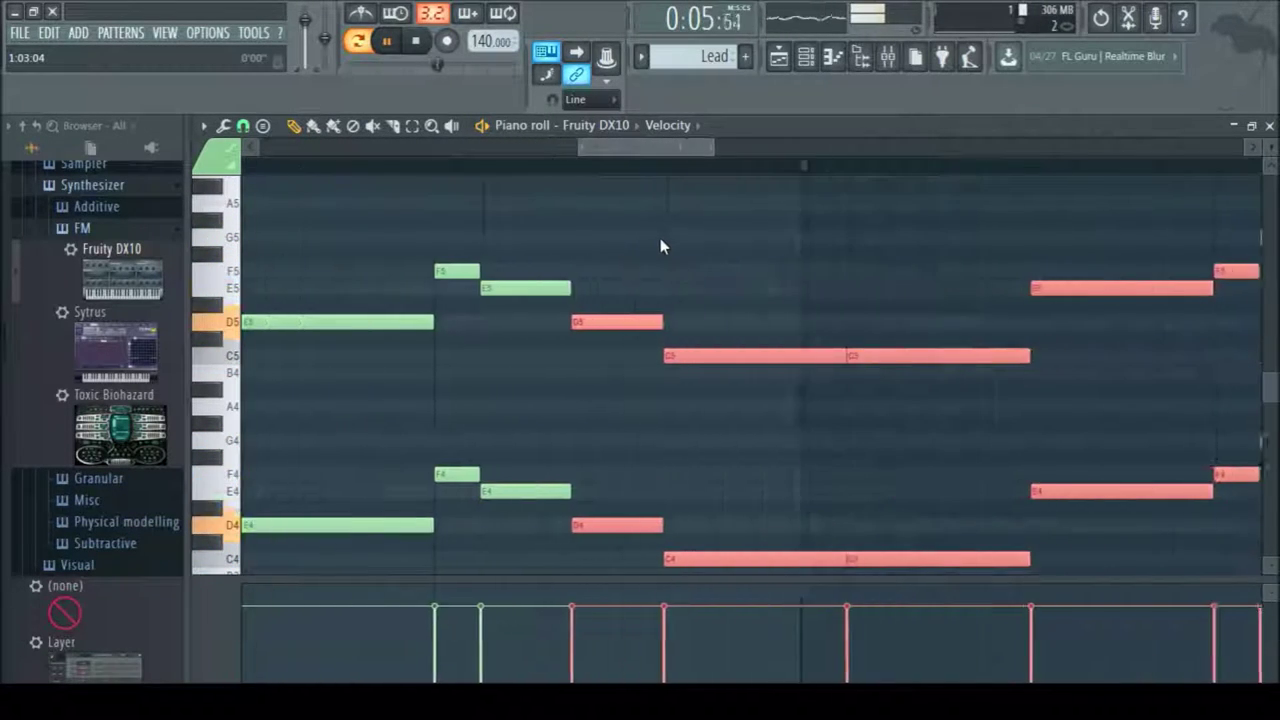
key(space)
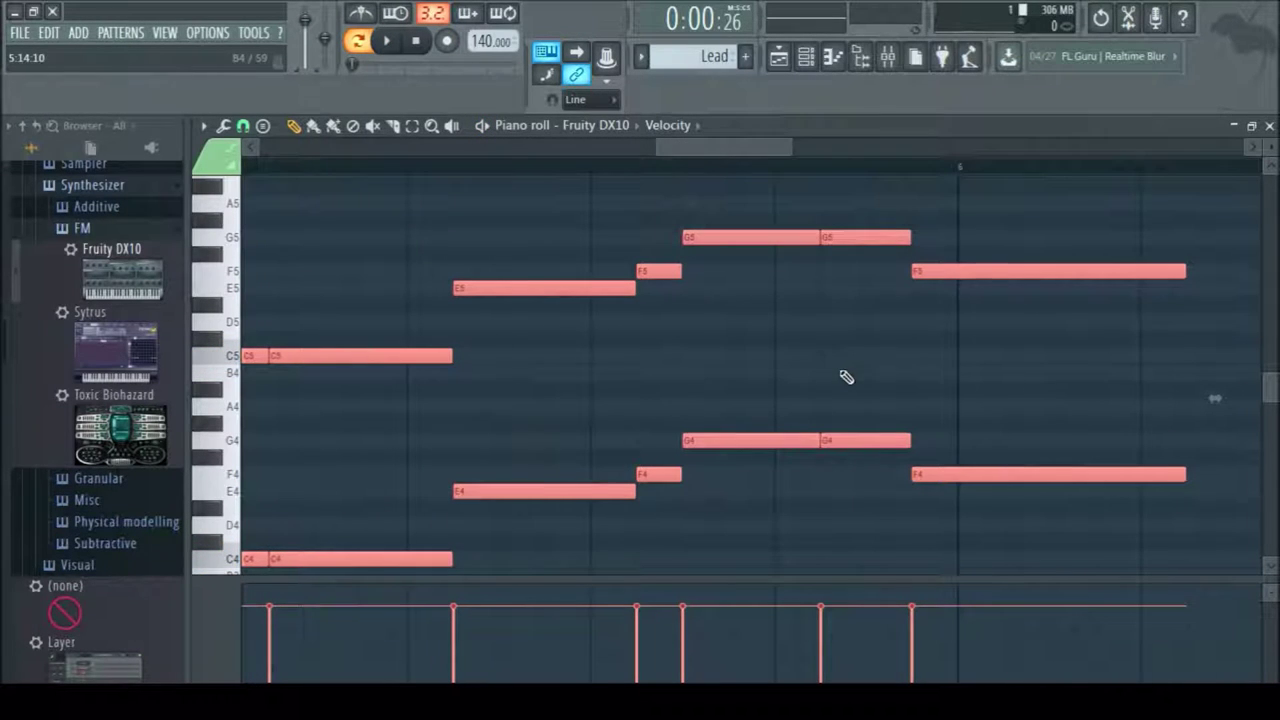
drag(705, 237, 711, 233)
click(541, 286)
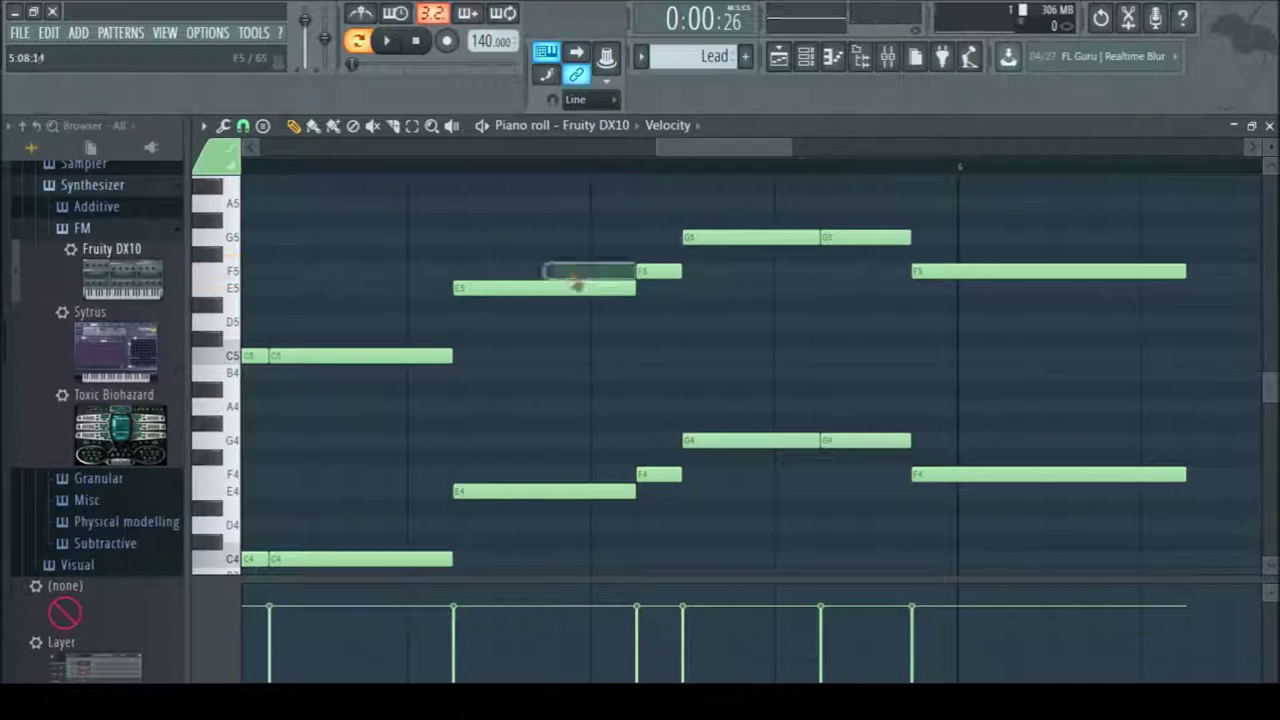
drag(686, 148, 229, 103)
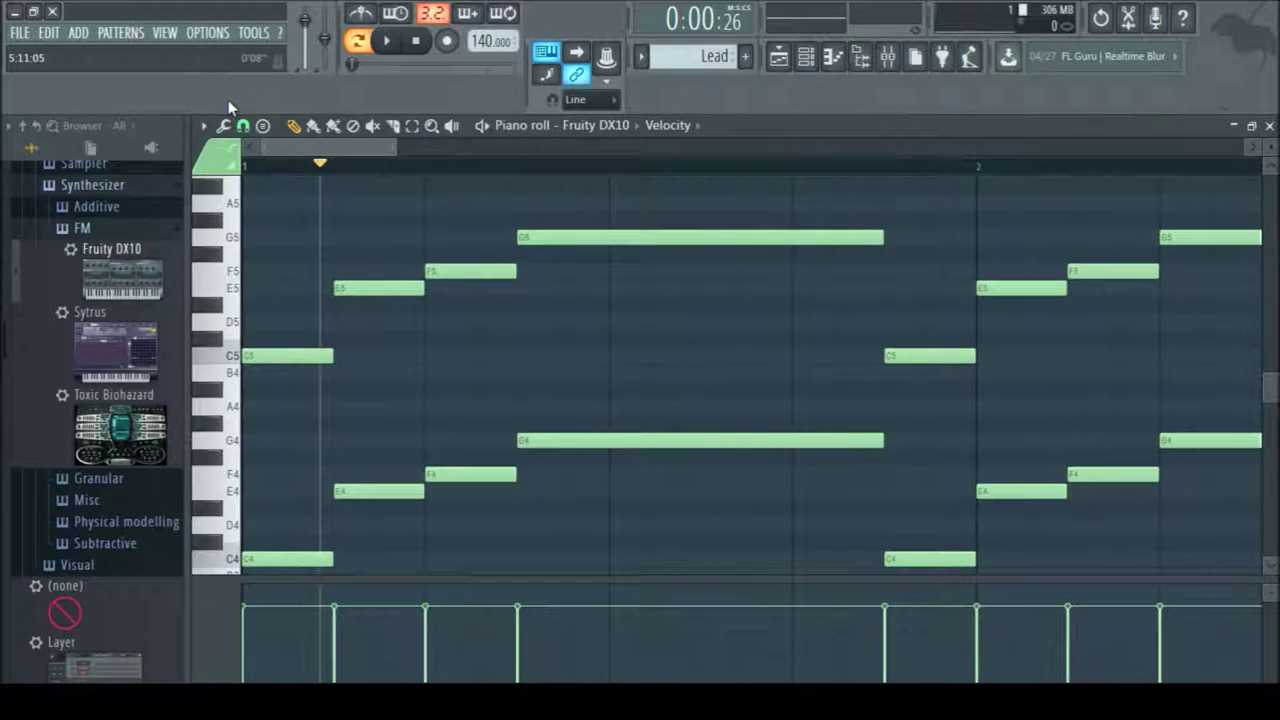
scroll(366, 380, down, 3)
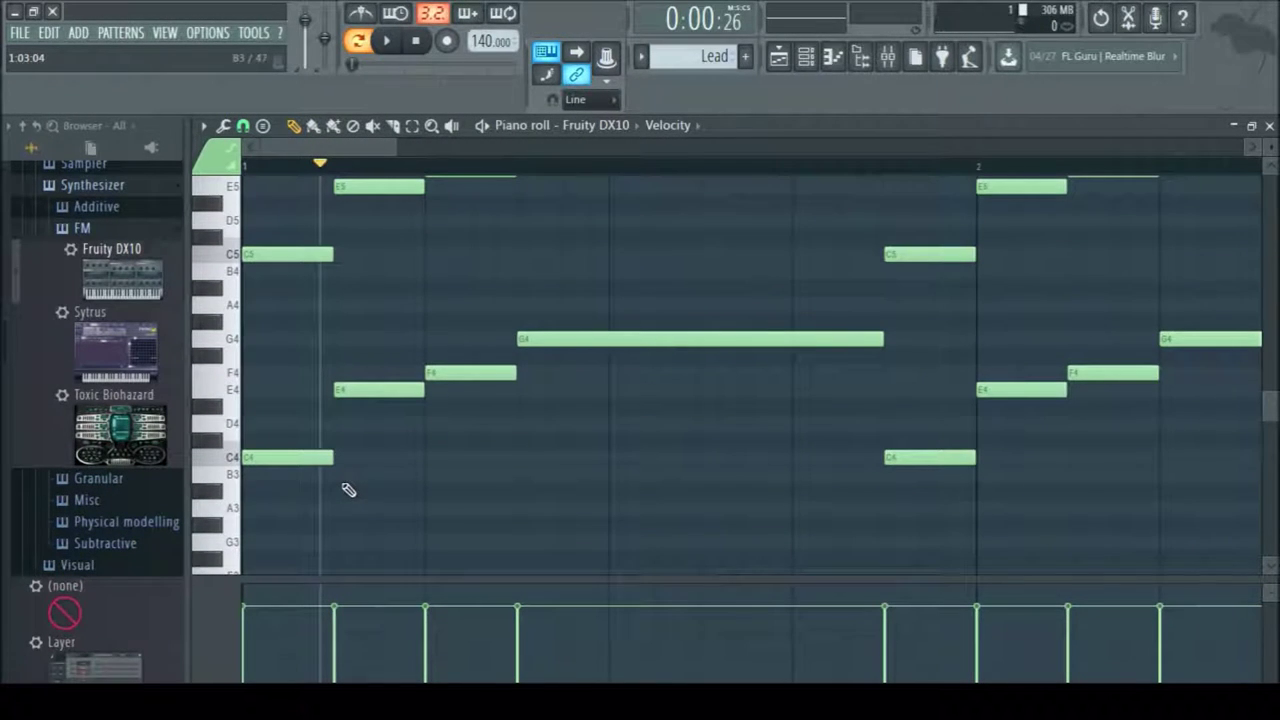
scroll(324, 528, up, 2)
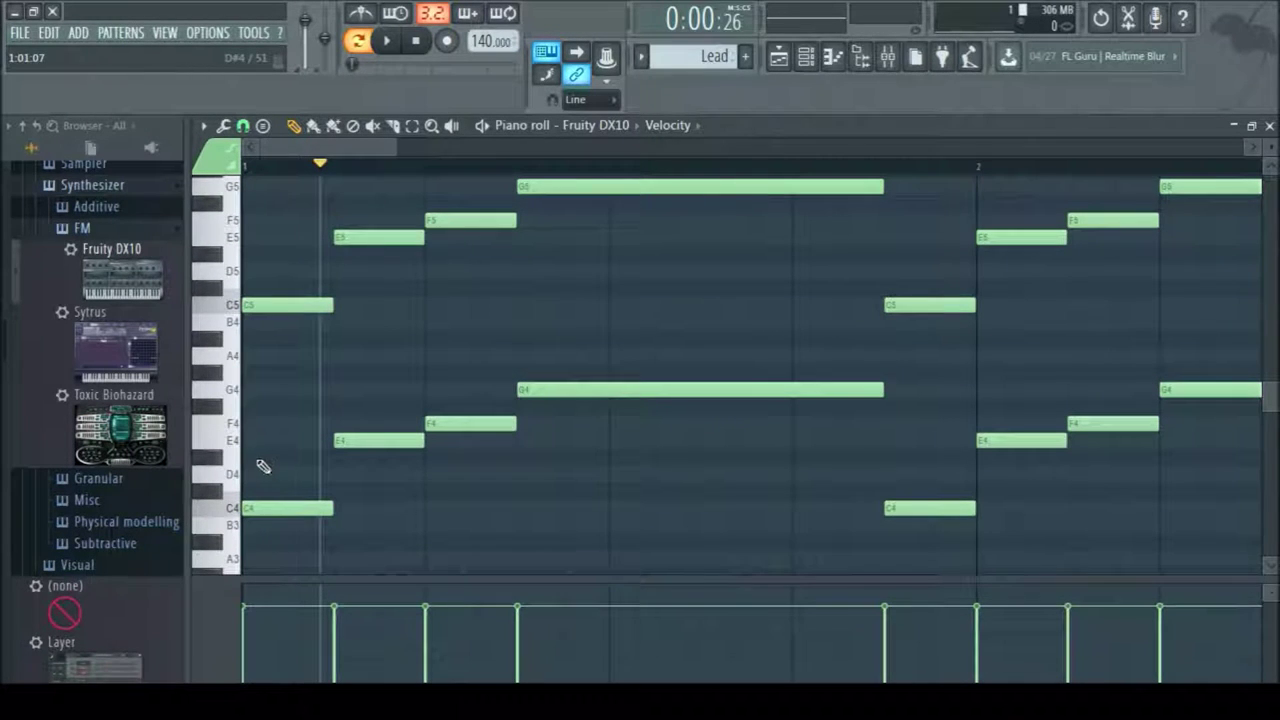
Delete the Lead pattern and name the empty replacement pattern Lead 1
click(1269, 126)
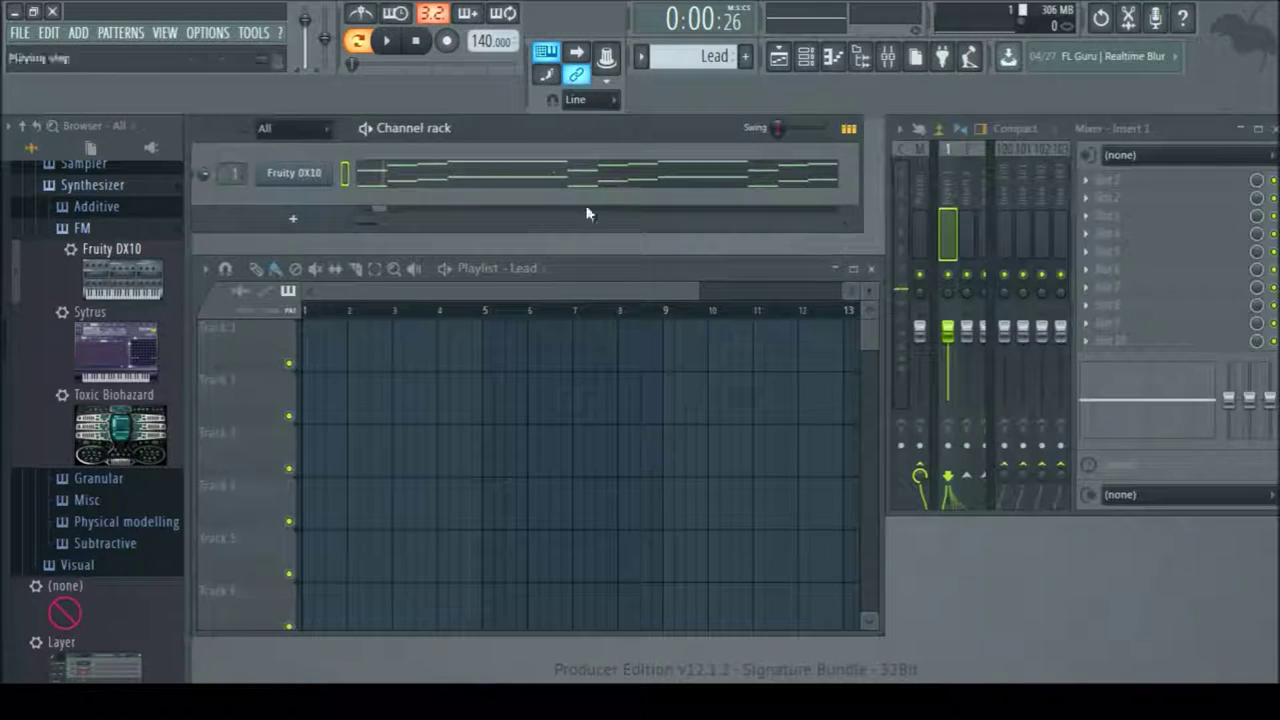
click(642, 58)
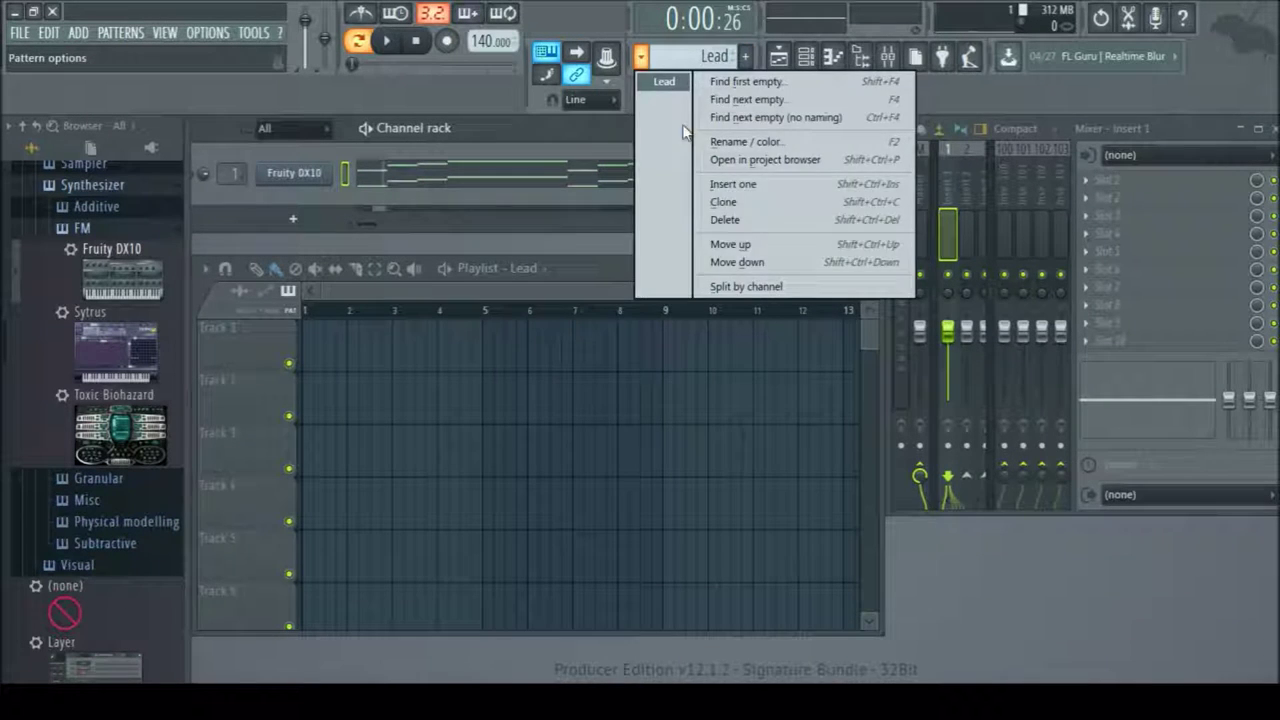
click(725, 219)
click(734, 400)
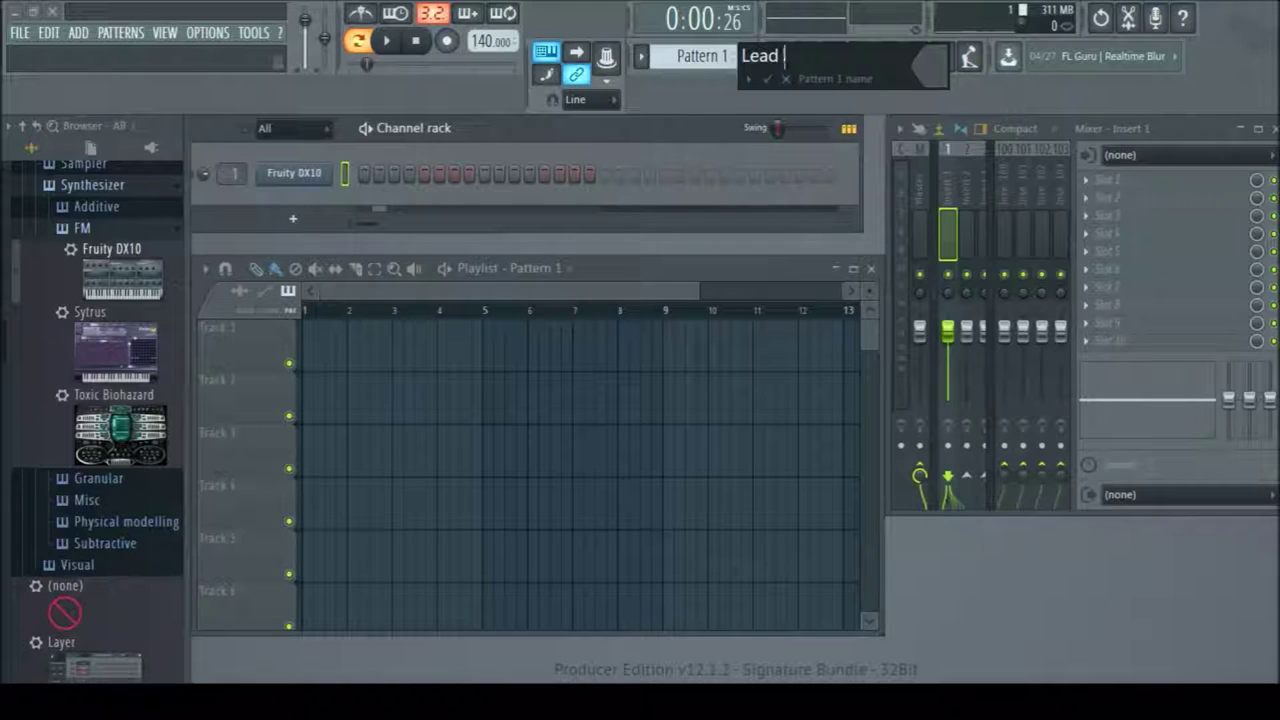
key(Return)
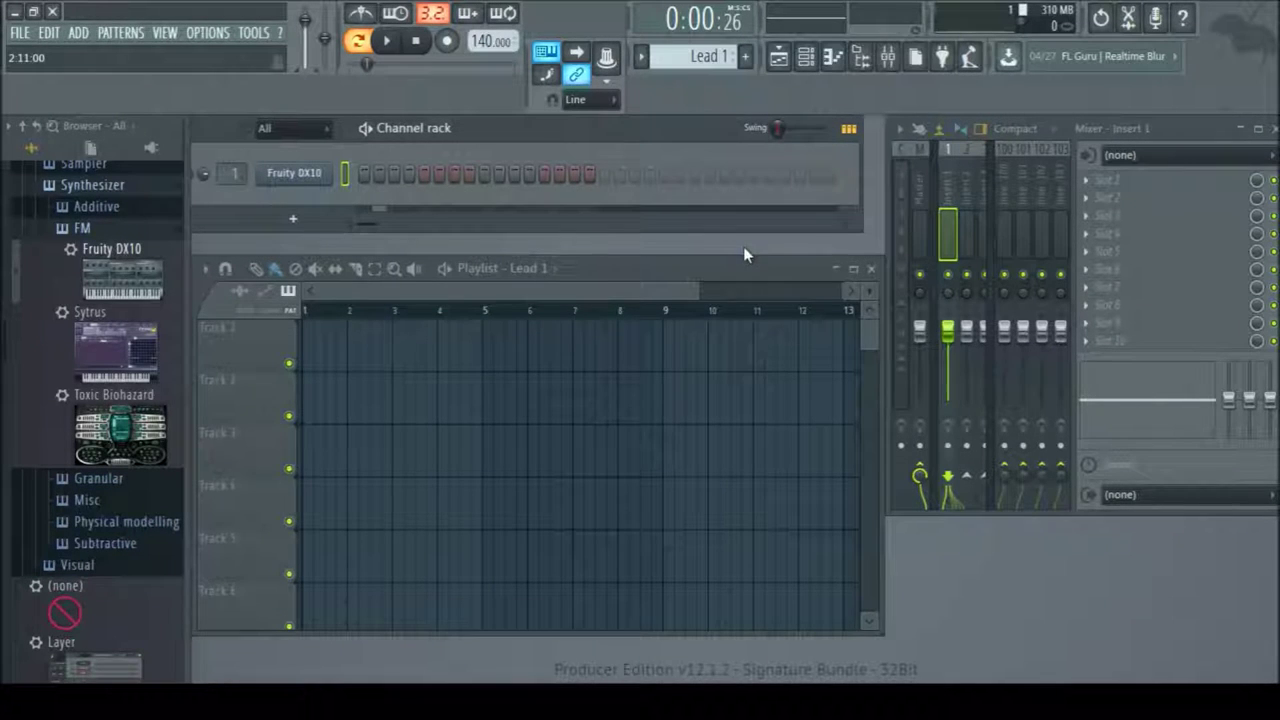
In the synth's piano roll, draw two-step C5, E5 and F5 notes followed by a ten-step G5 reaching bar 2
key(F7)
click(248, 305)
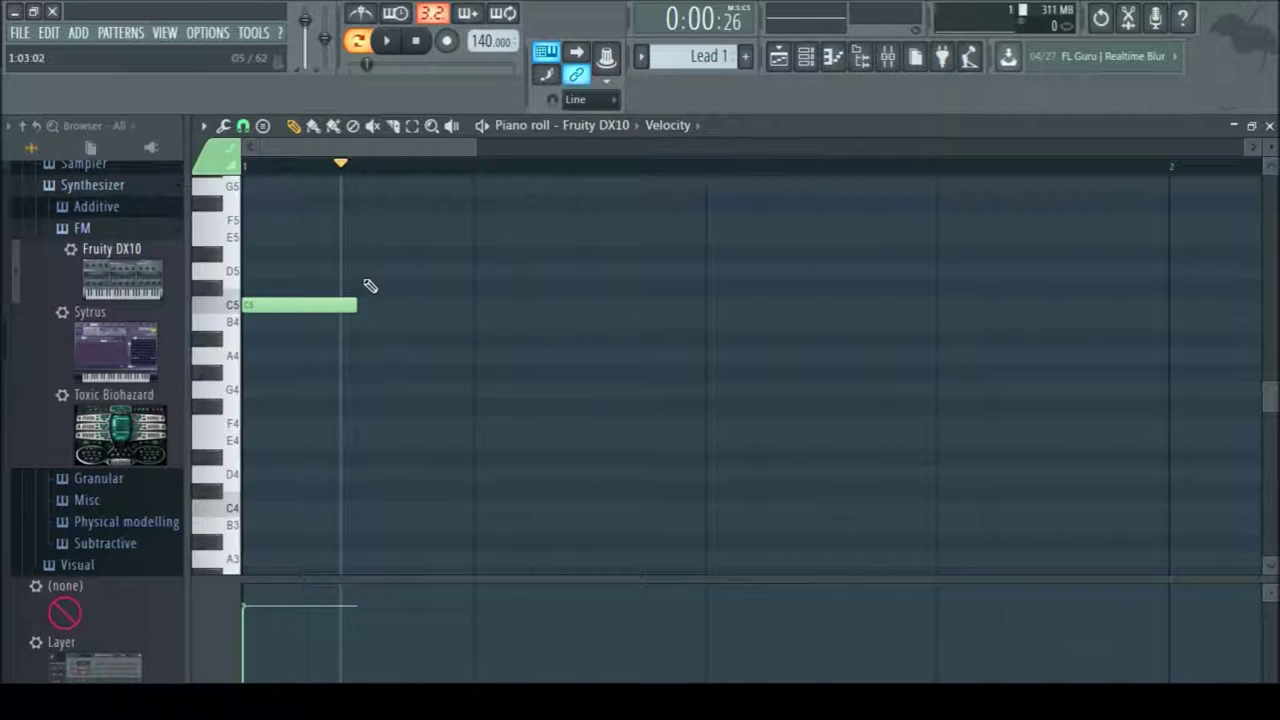
click(465, 241)
click(580, 225)
click(690, 191)
drag(704, 191, 1163, 209)
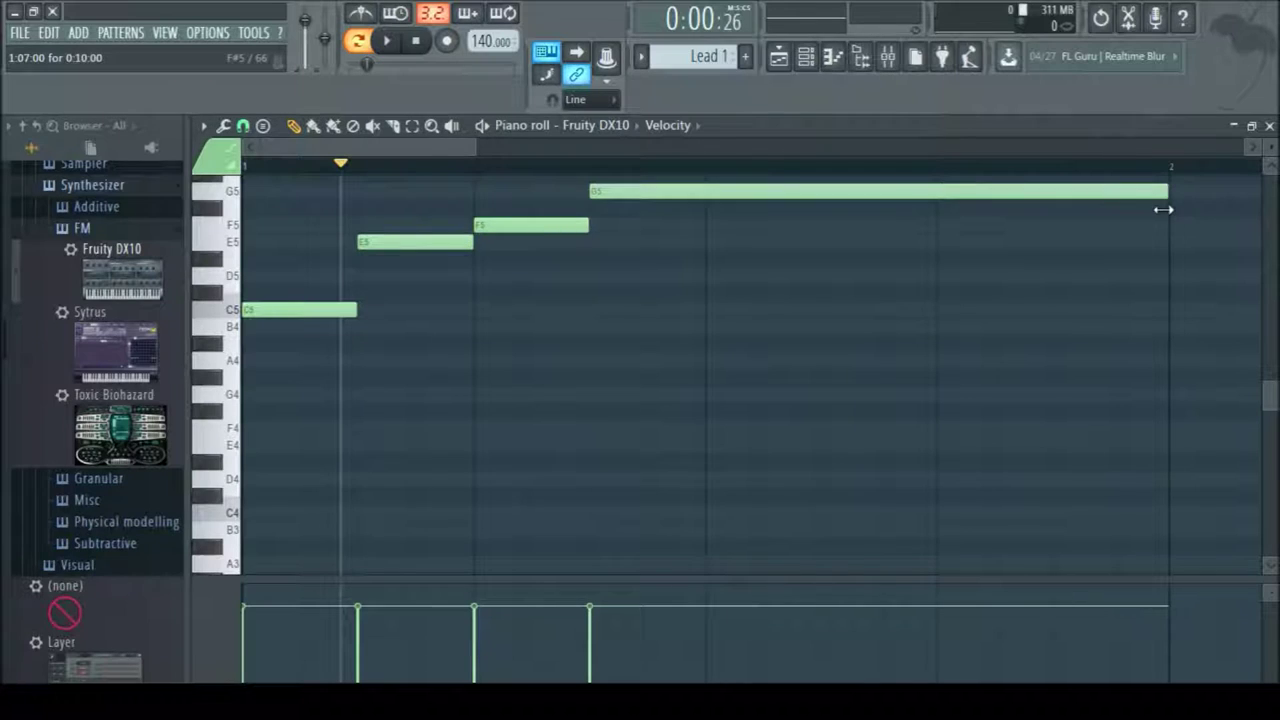
Add two consecutive one-step C4 notes starting at step 5 of bar 1
mouse_move(340, 163)
mouse_down()
mouse_move(729, 163)
mouse_move(712, 173)
mouse_up()
mouse_move(450, 155)
mouse_down()
mouse_move(532, 162)
mouse_move(450, 158)
mouse_up()
click(648, 514)
drag(648, 514, 484, 516)
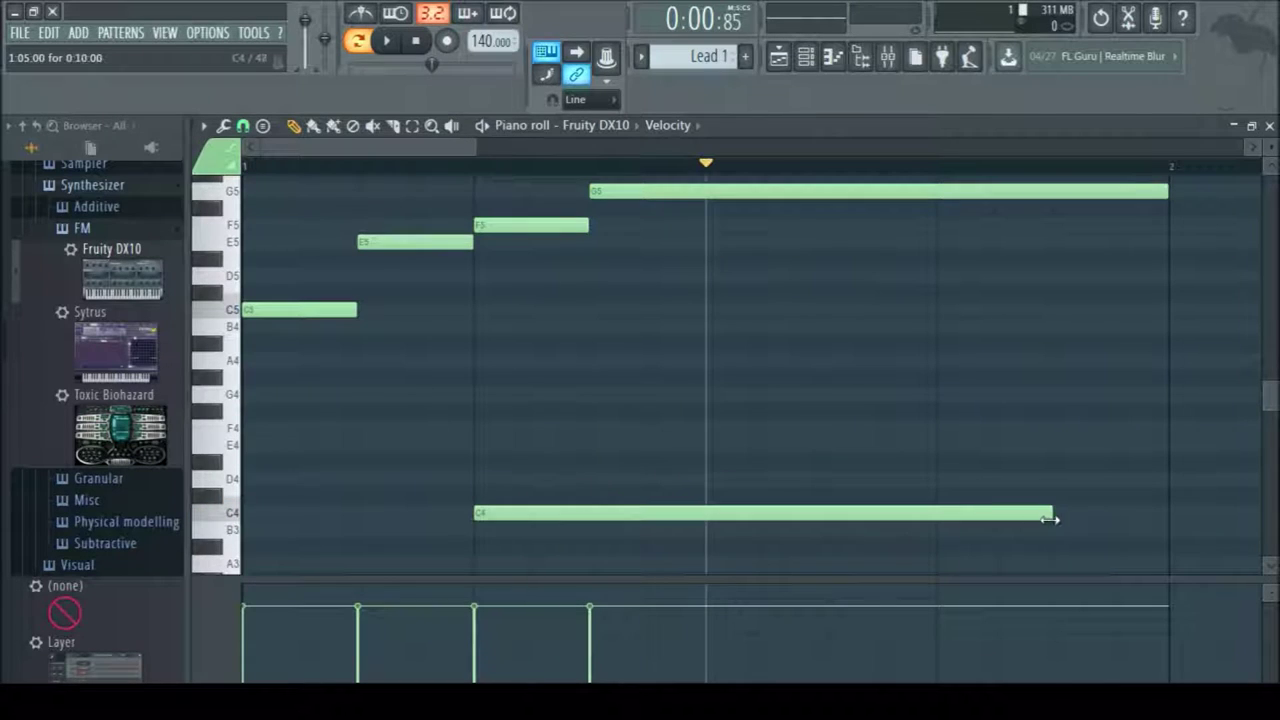
drag(1053, 514, 538, 516)
click(550, 514)
Stack one-step E4 and G4 notes above both C4 notes to form two short C major chords
click(484, 445)
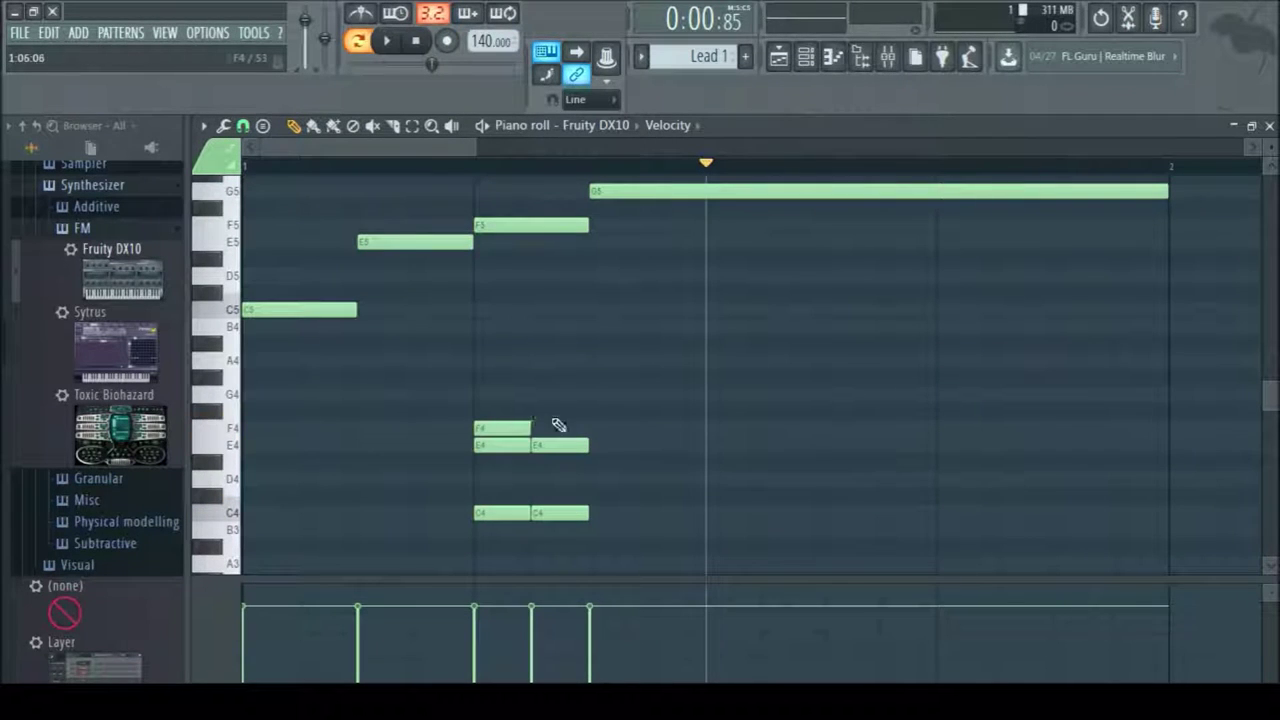
click(552, 424)
click(490, 395)
click(550, 395)
right_click(503, 429)
right_click(543, 428)
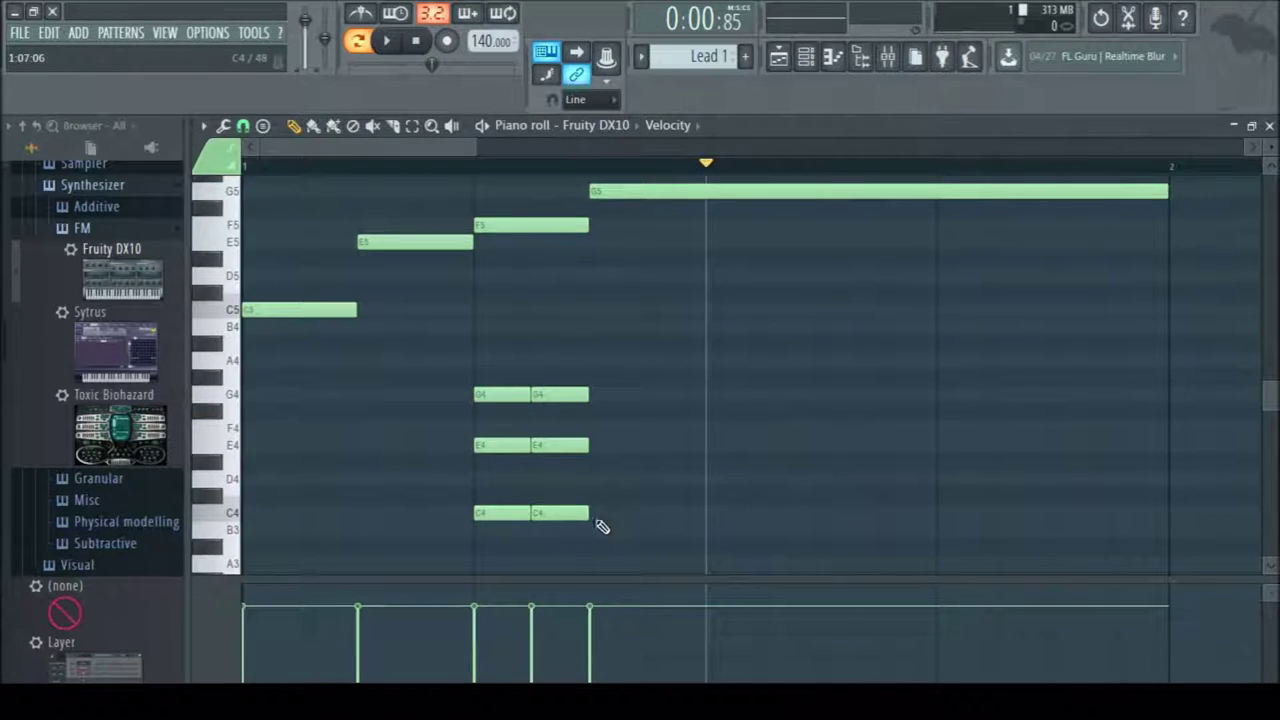
Add two-step C4, E4 and G4 chords at steps 7 and 9, plus two-step G4 and C4 notes at step 11
drag(598, 514, 708, 516)
click(596, 445)
click(596, 394)
click(716, 394)
click(720, 514)
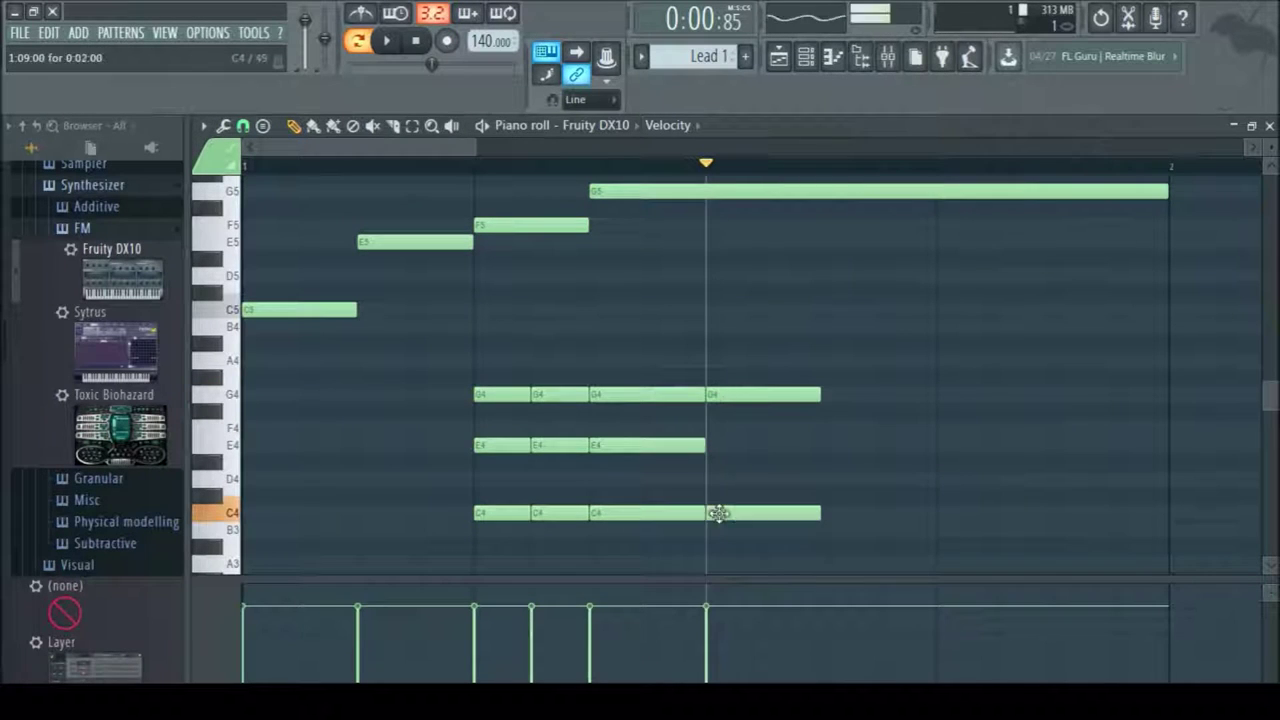
click(720, 445)
click(838, 394)
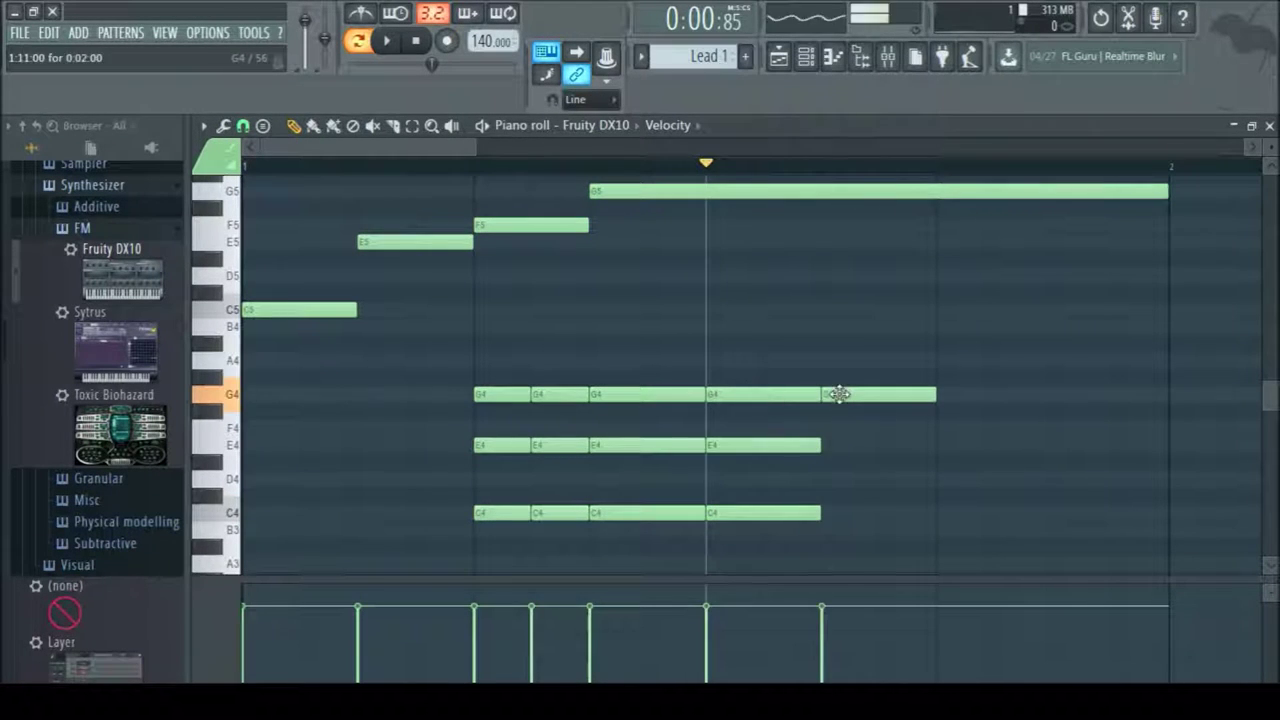
click(918, 514)
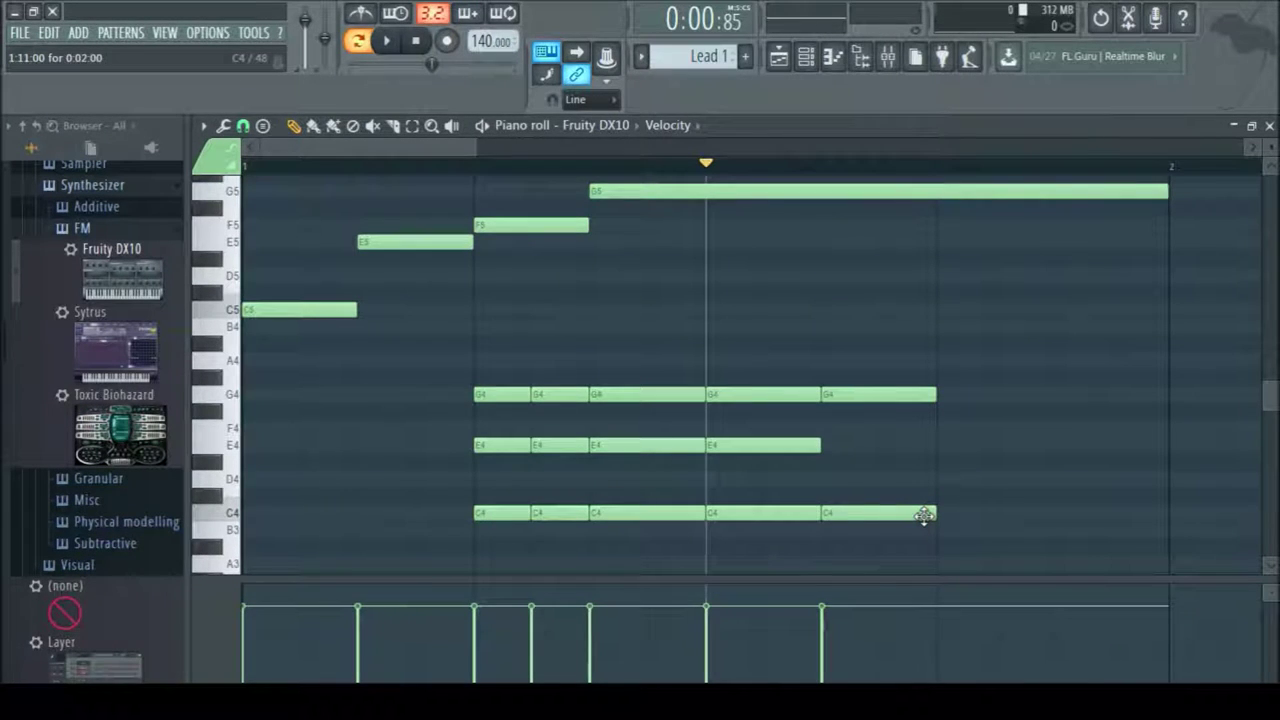
Select all the chord notes below the melody and shift them four steps later, starting at step 9
drag(480, 374, 820, 506)
drag(620, 395, 845, 397)
Play back bar 1 from the start to hear the melody with the shifted chords
drag(728, 163, 185, 218)
click(481, 126)
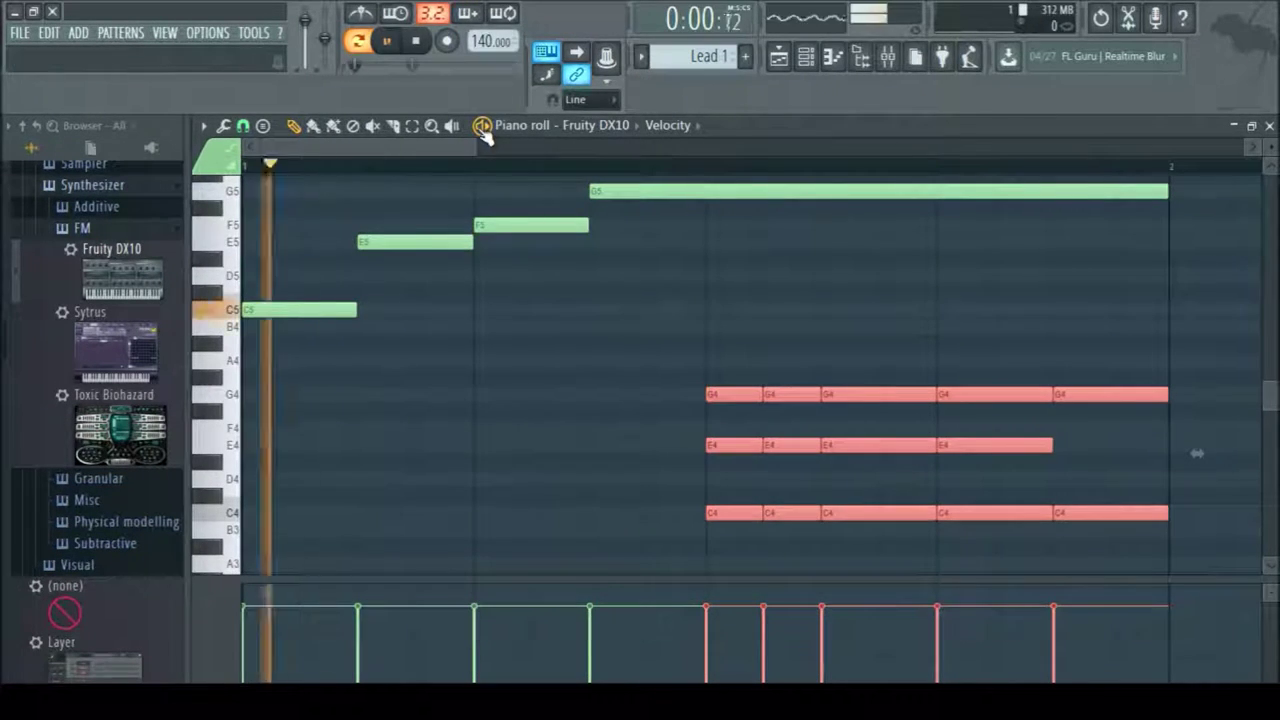
double_click(770, 392)
click(745, 392)
drag(1078, 170, 570, 168)
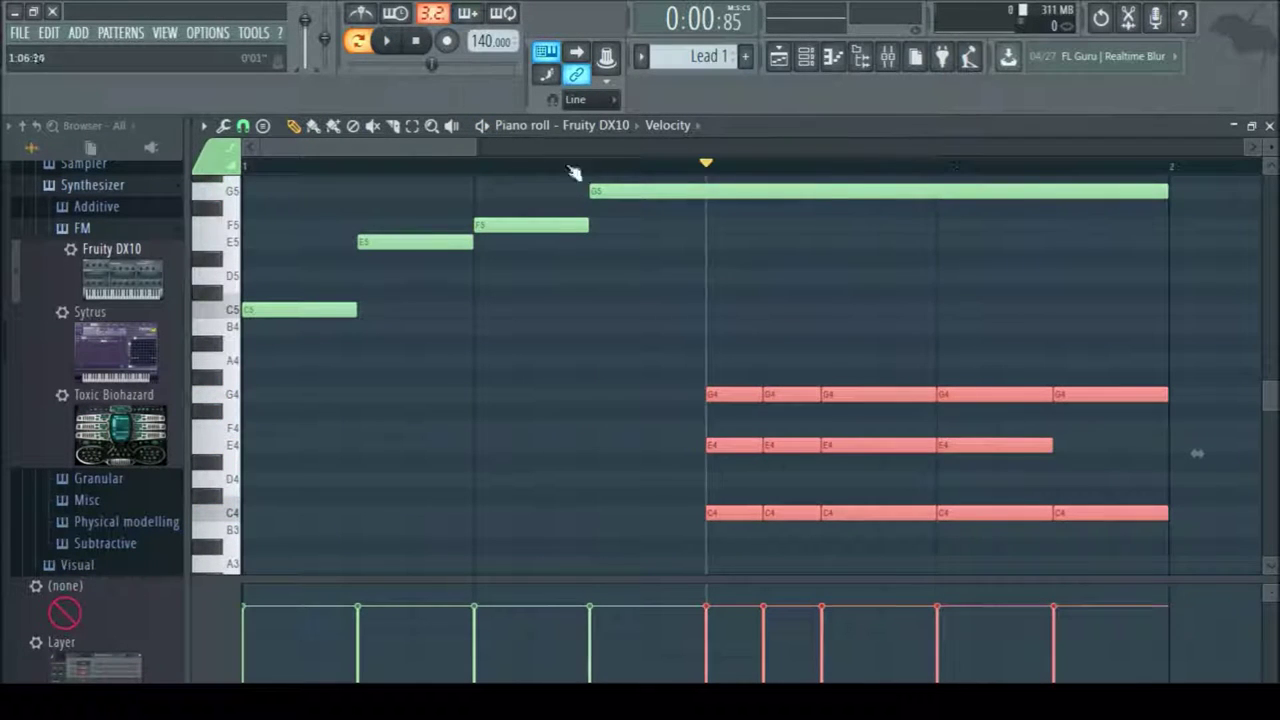
Transpose the selected chord notes up two octaves to C6, E6 and G6, above the melody
click(482, 126)
click(482, 126)
click(612, 168)
drag(872, 463, 1154, 569)
right_click(722, 368)
drag(883, 394, 846, 309)
click(482, 125)
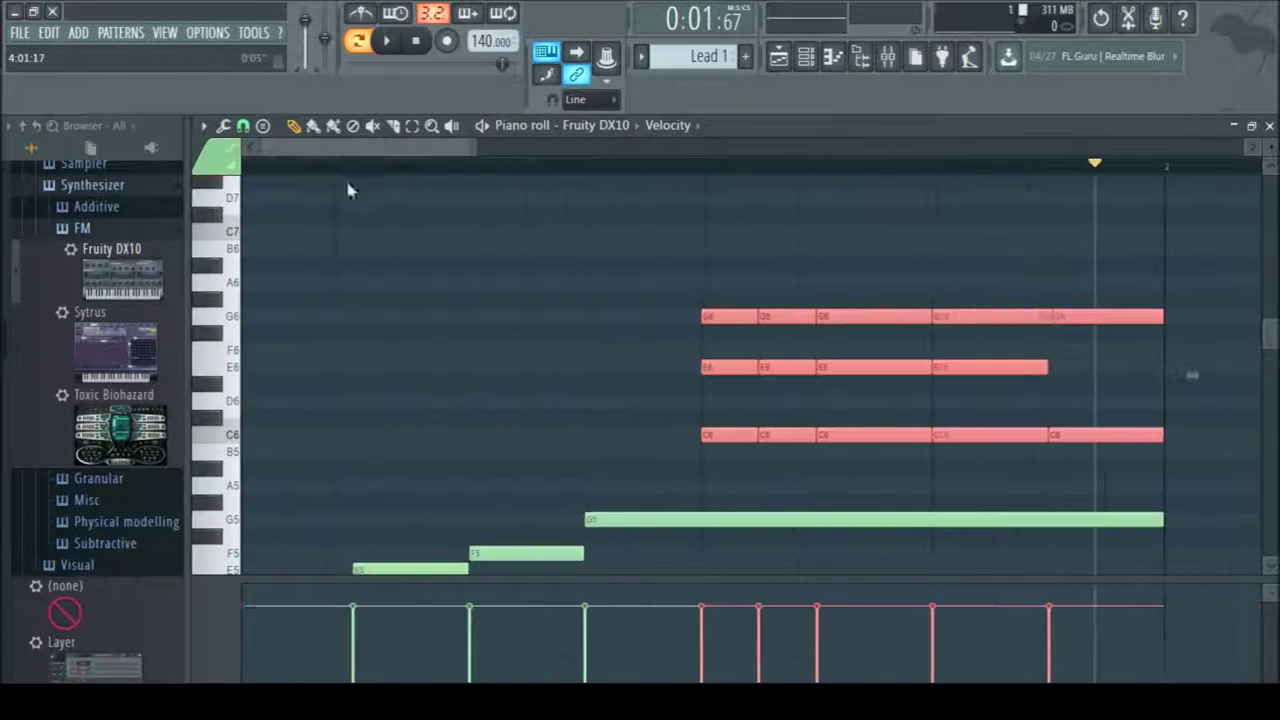
click(482, 126)
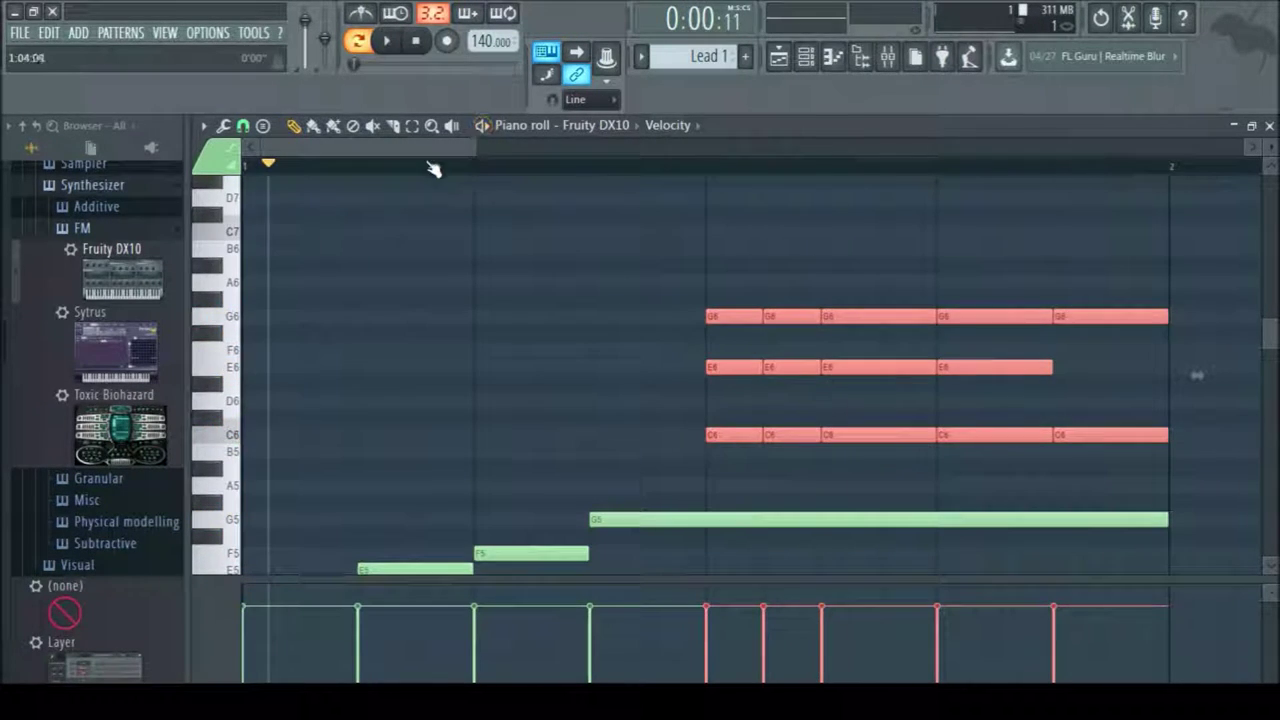
Select all of bar 1's melody and chord notes and duplicate them into bar 2
scroll(780, 425, down, 2)
drag(396, 148, 460, 170)
scroll(459, 174, left, 4)
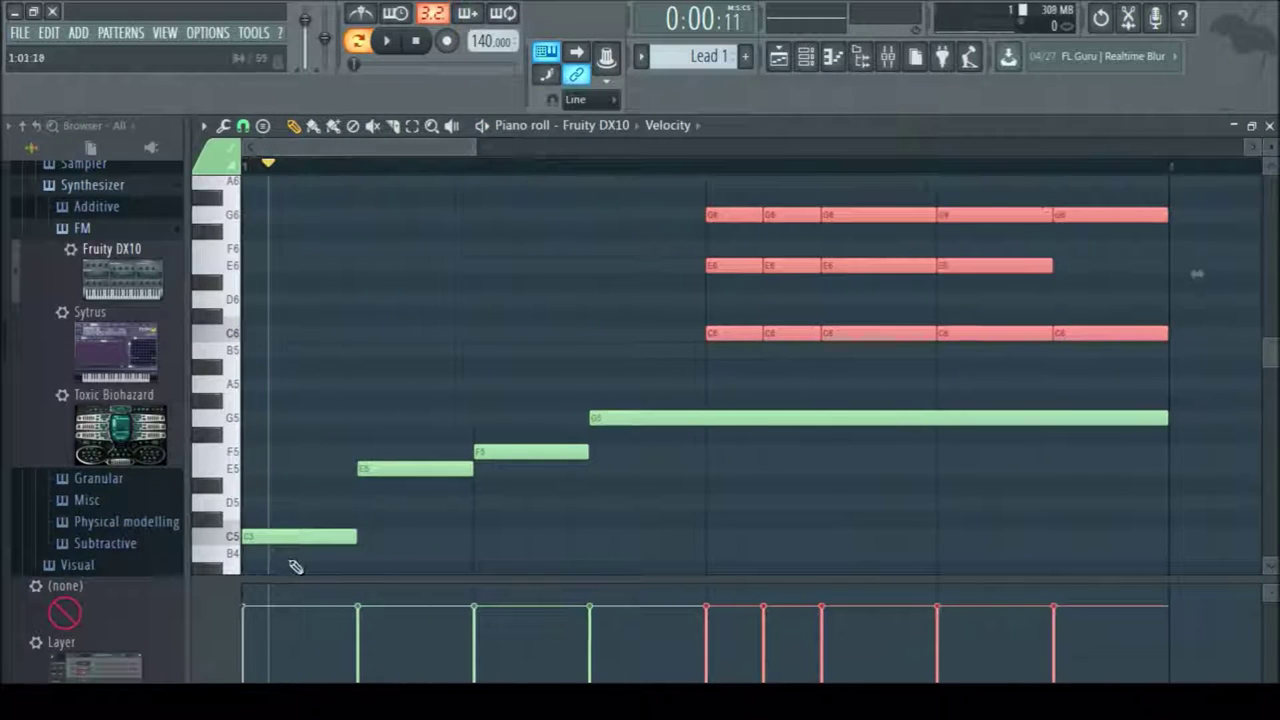
drag(262, 572, 1134, 206)
drag(303, 534, 1223, 531)
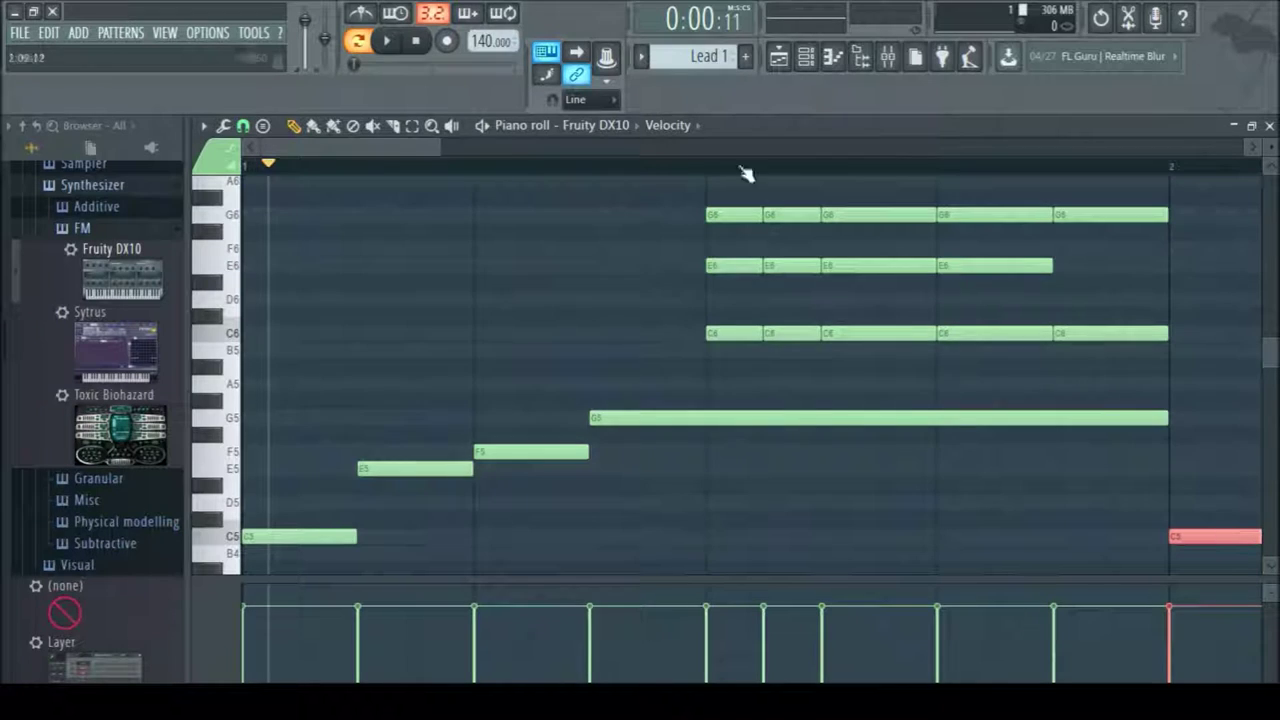
click(482, 125)
click(482, 126)
drag(428, 147, 663, 166)
drag(762, 180, 815, 174)
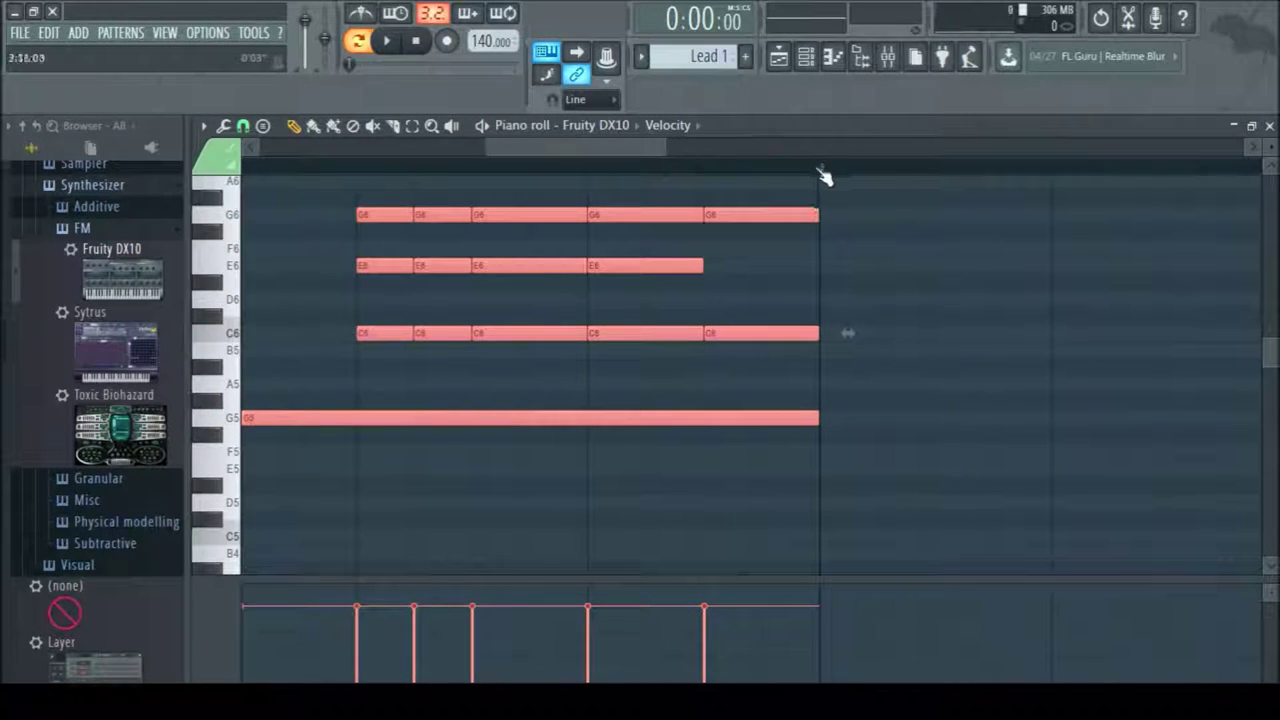
click(412, 127)
click(448, 198)
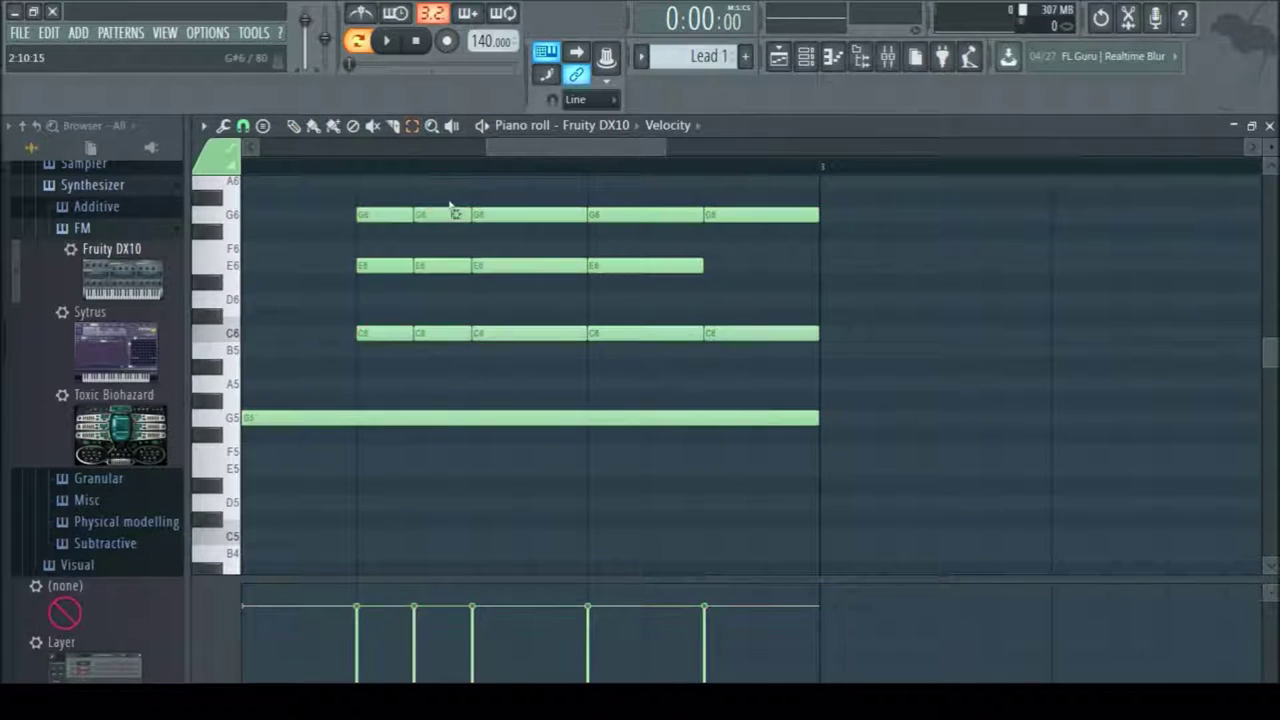
Start bar 3 with two-step C5, E5 and F5 notes, followed by a four-step G5 at step 7
drag(838, 511, 926, 537)
drag(962, 454, 940, 480)
click(1083, 452)
drag(1122, 467, 1181, 418)
click(663, 148)
drag(454, 418, 545, 418)
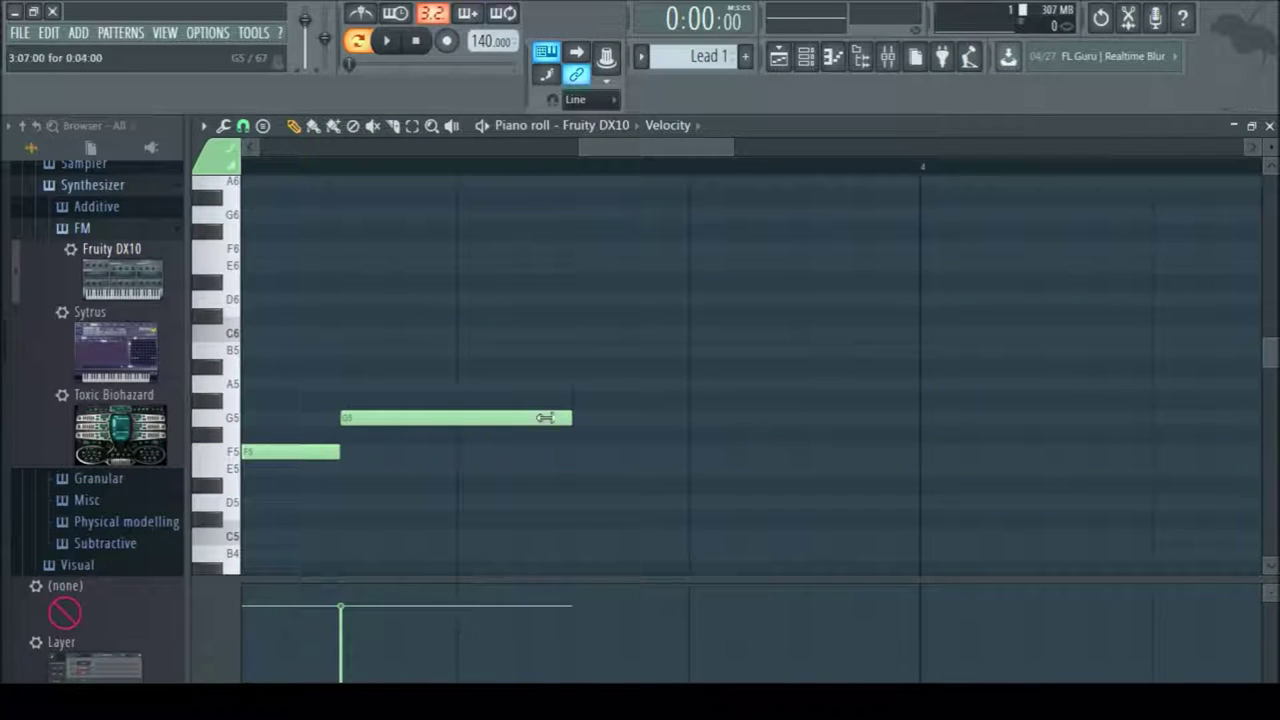
Continue the melody with four-step E5 and C5 notes at bar 3 steps 11 and 15, then E5 and D5 at bar 4 steps 3 and 7
click(584, 468)
drag(820, 520, 837, 537)
click(1050, 470)
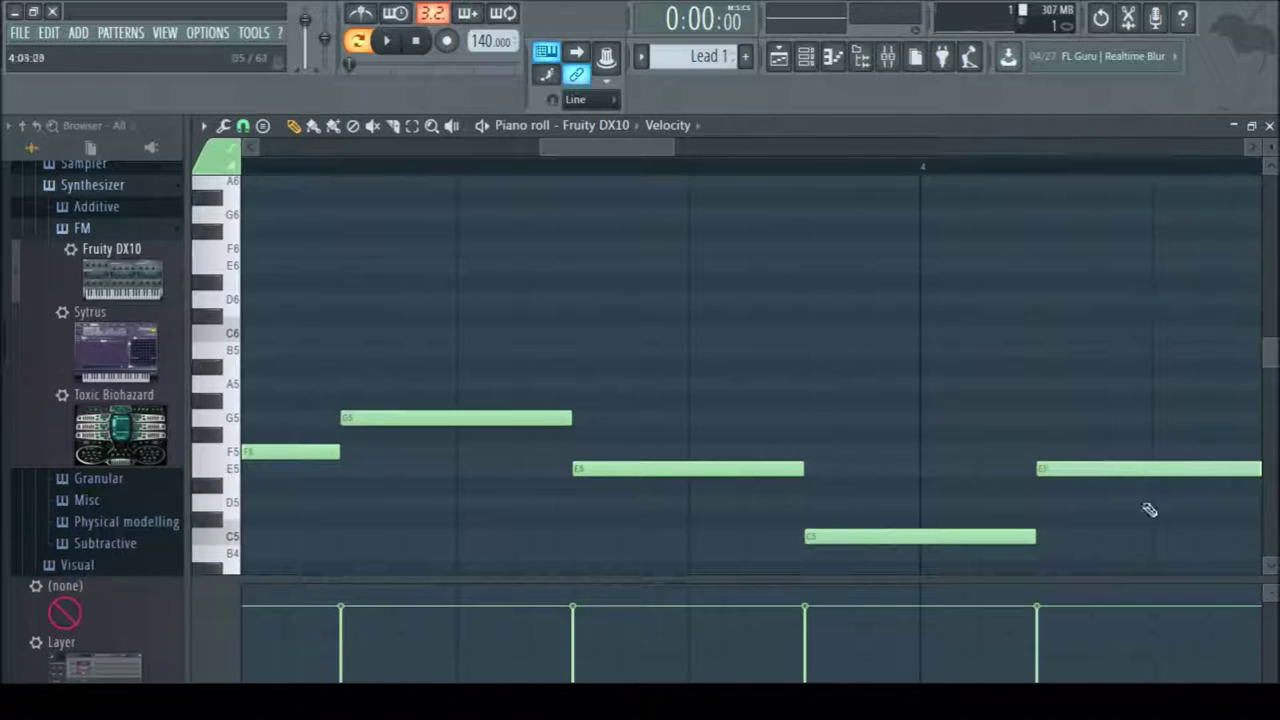
drag(643, 150, 713, 150)
click(754, 507)
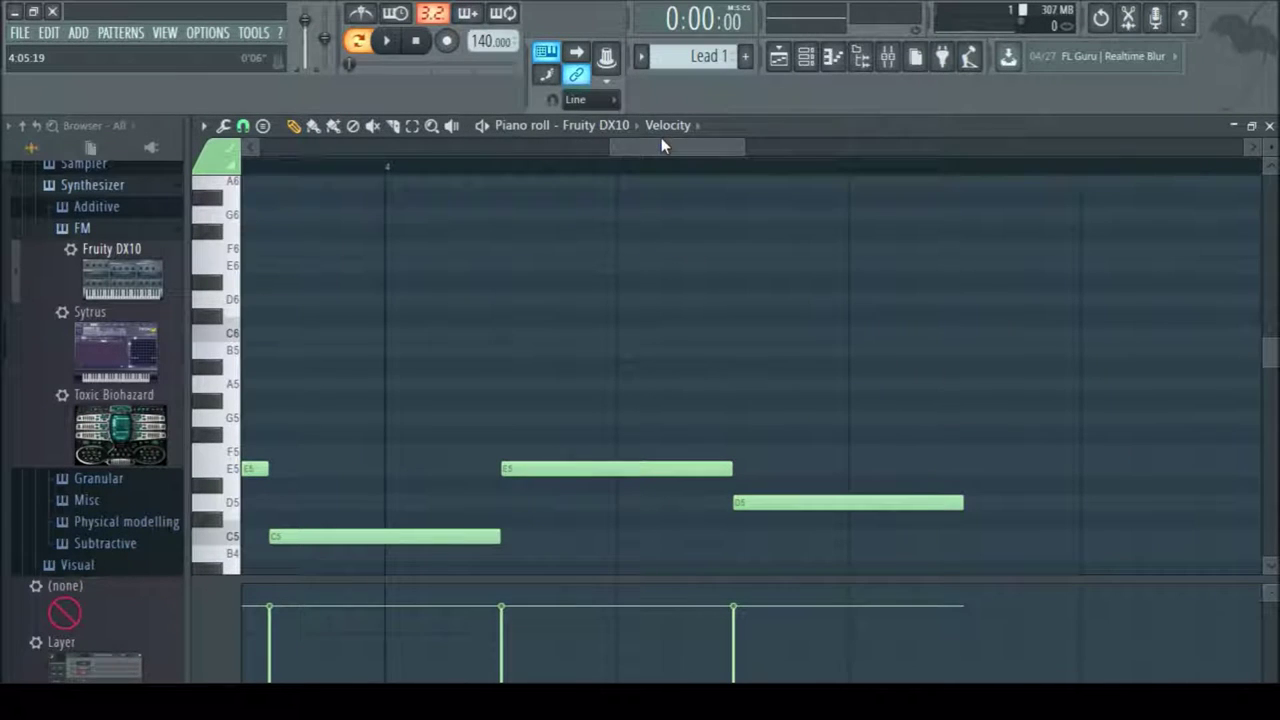
Stack two-step C6, E6 and G6 notes at step 9 of bar 3 to form a C major chord
drag(661, 147, 591, 173)
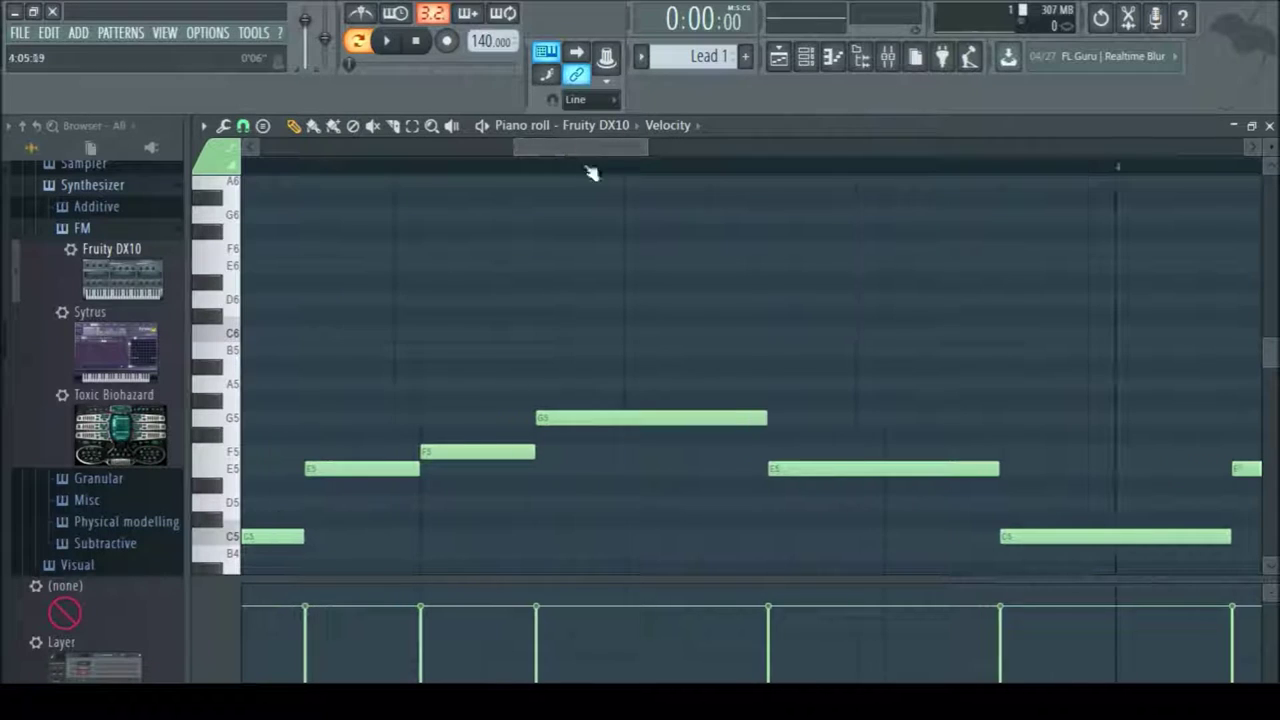
click(673, 265)
drag(871, 264, 767, 265)
click(656, 298)
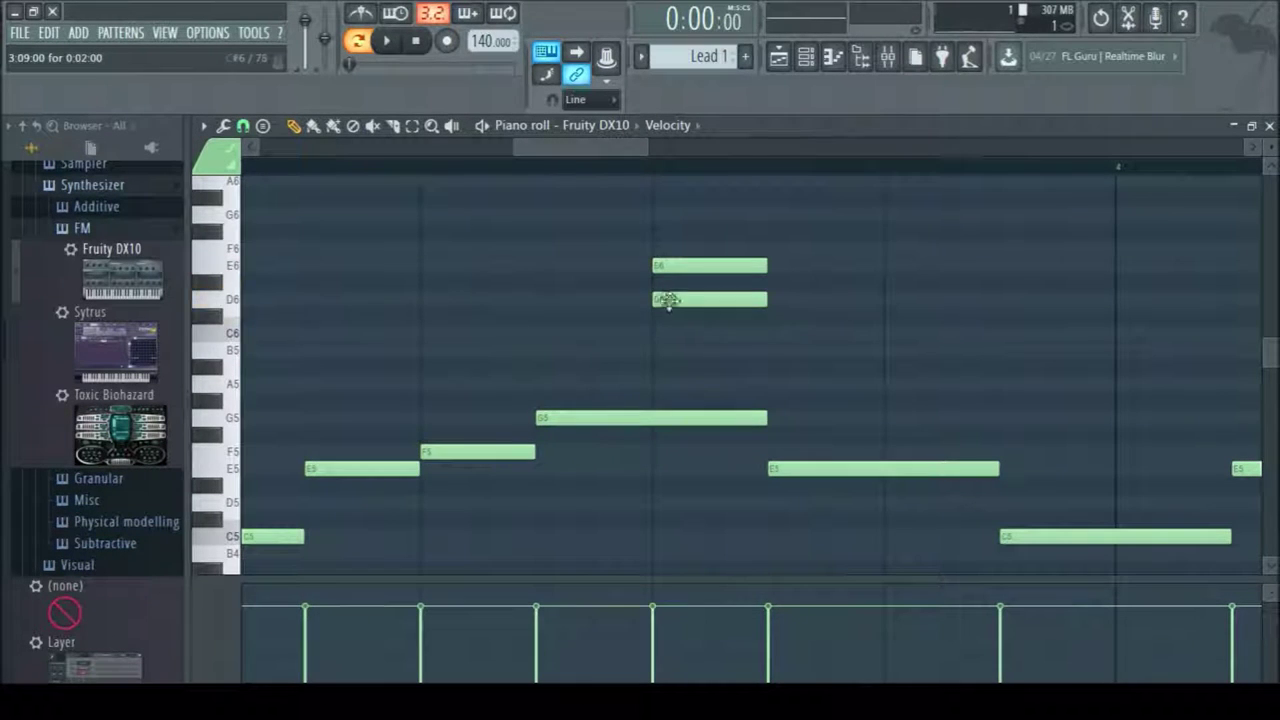
drag(669, 300, 669, 333)
click(668, 214)
drag(652, 190, 785, 350)
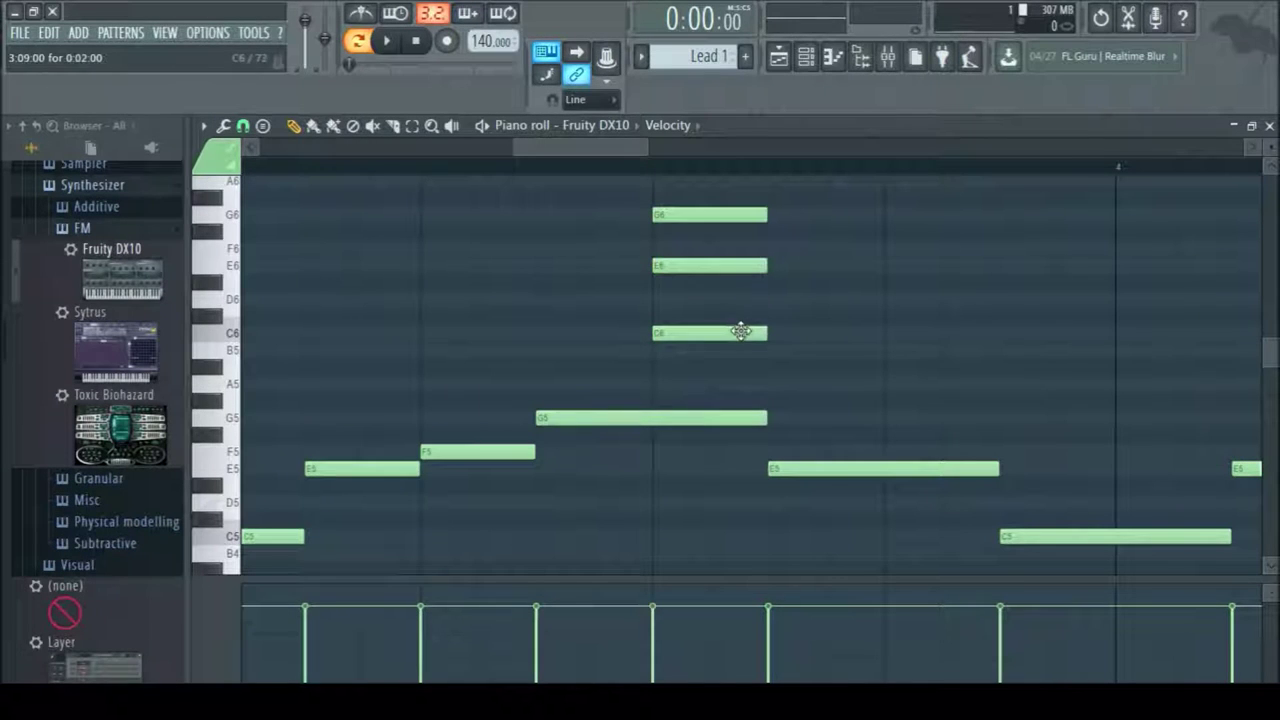
Copy the C6, E6 and G6 chord to step 13 of bar 3
drag(665, 176, 783, 377)
ctrl+click(807, 370)
drag(563, 148, 689, 298)
right_click(638, 219)
right_click(611, 269)
right_click(585, 336)
drag(603, 374, 516, 203)
drag(519, 213, 814, 198)
click(935, 163)
click(995, 275)
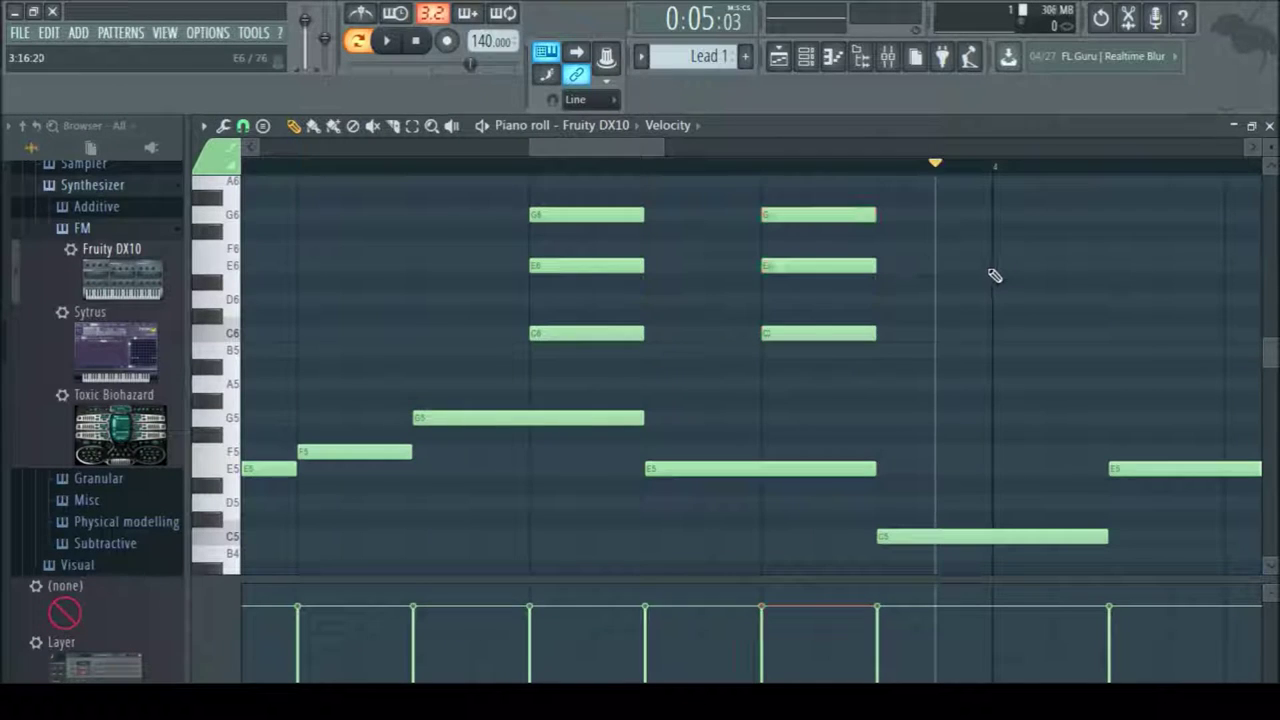
Paste the C6, E6 and G6 chord twice more, placing the copies at steps 1 and 5 of bar 4
drag(640, 152, 720, 152)
key(ctrl+v)
click(869, 201)
right_click(957, 202)
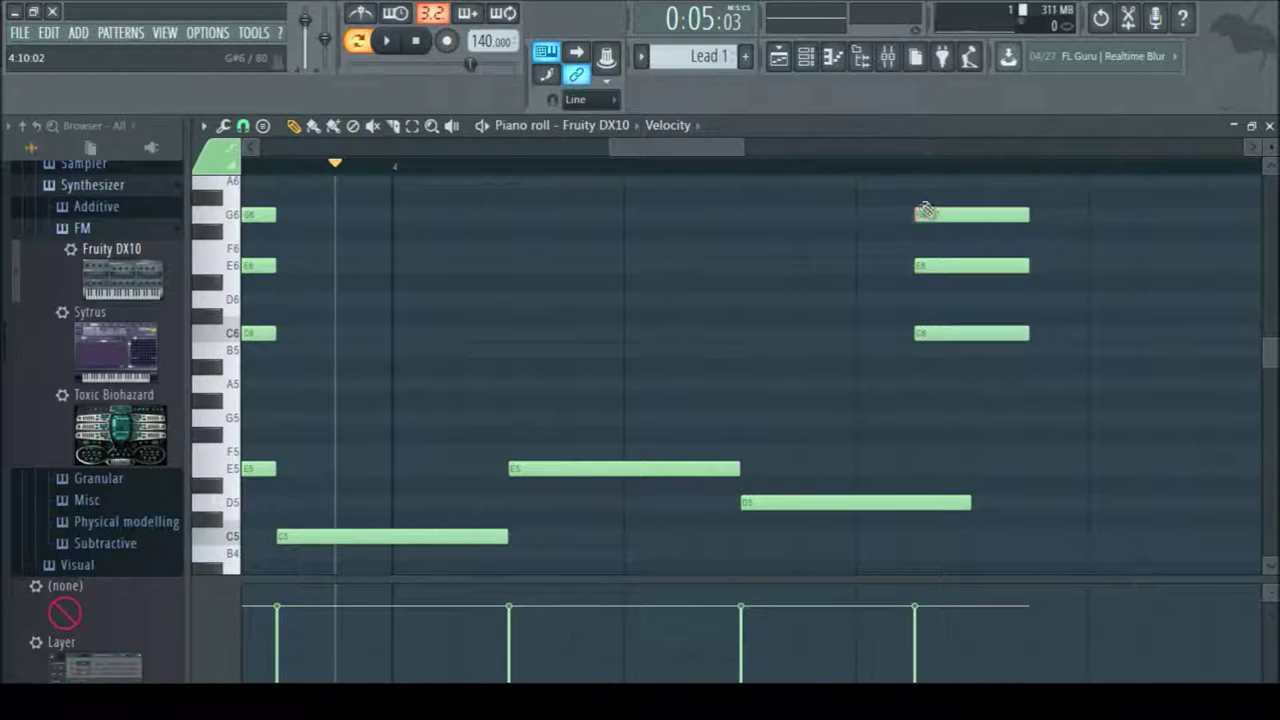
drag(923, 209, 971, 338)
click(972, 202)
right_click(985, 197)
drag(912, 185, 1006, 371)
drag(967, 214, 445, 207)
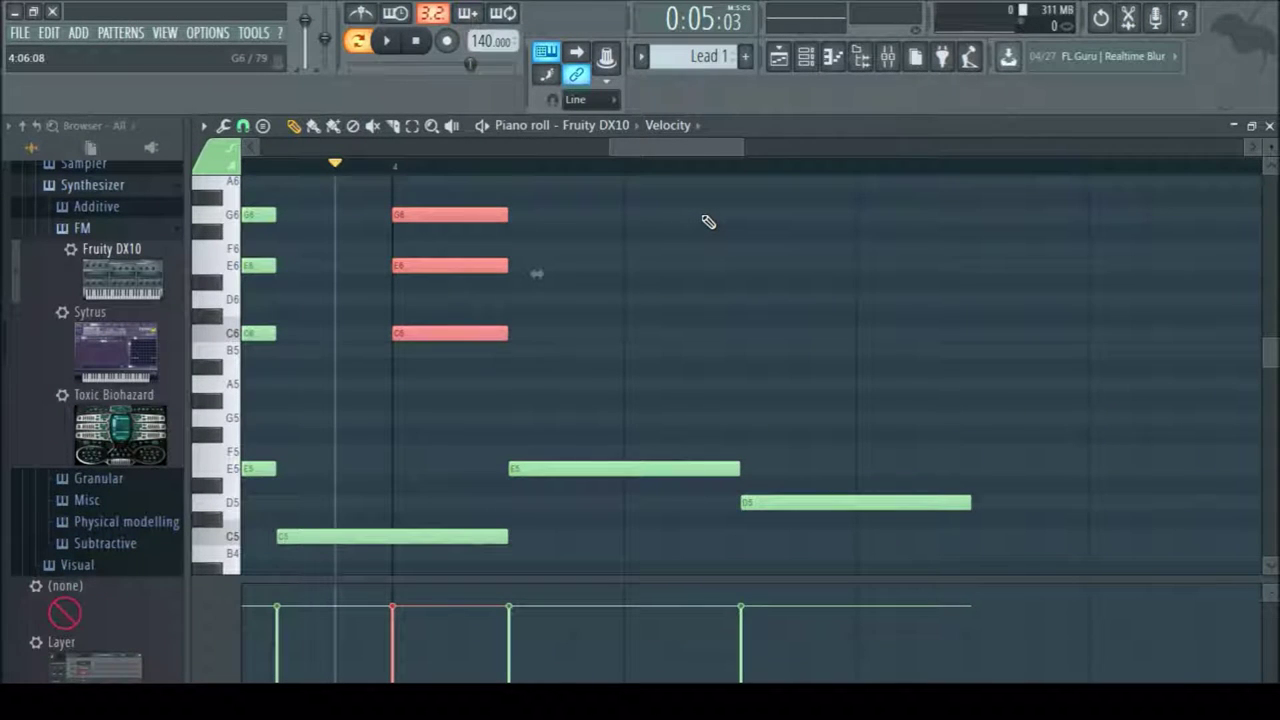
key(ctrl+v)
drag(920, 214, 630, 214)
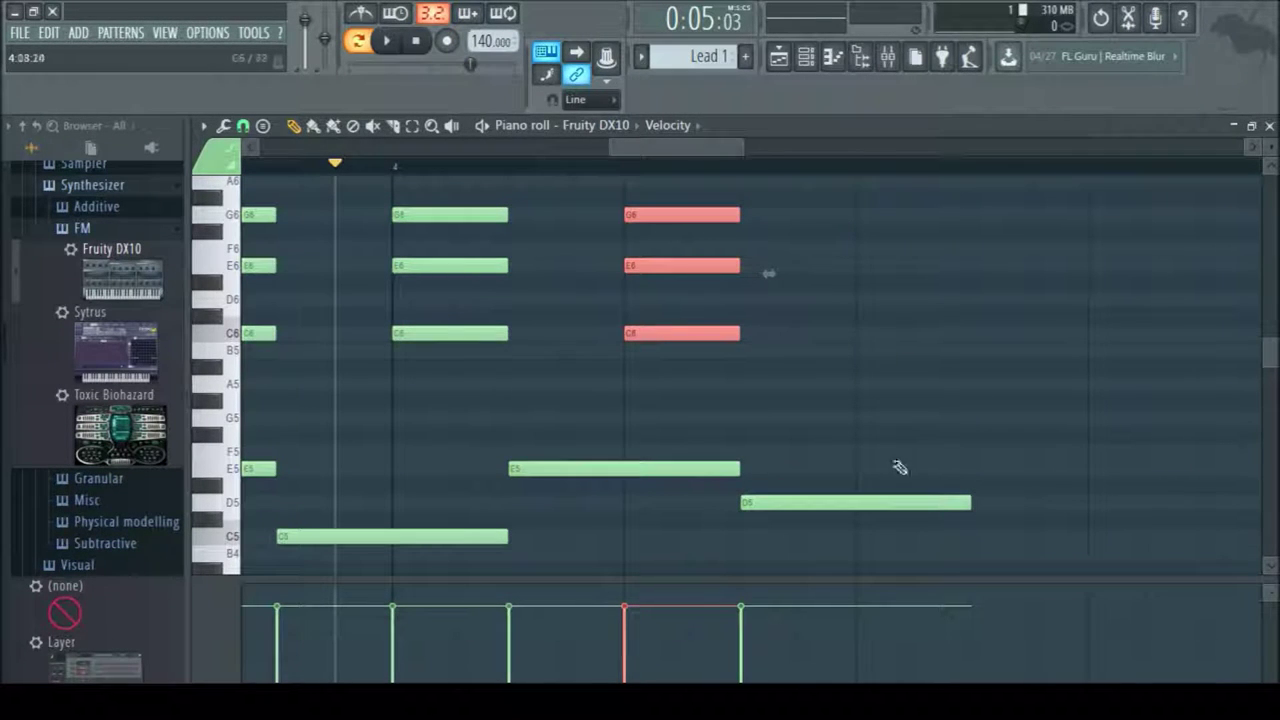
Extend bar 4's D5 note to ten steps, up to the end of the bar, and play back bars 3 and 4
drag(972, 502, 1211, 512)
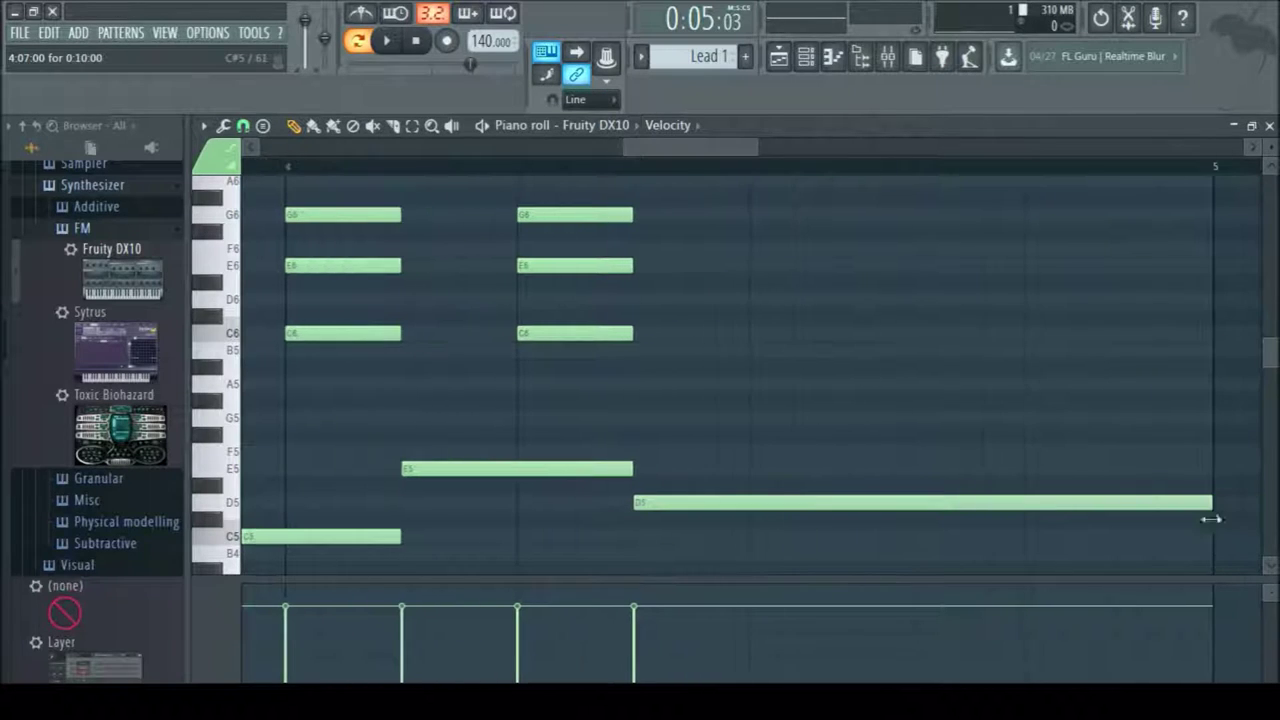
drag(660, 150, 266, 180)
key(space)
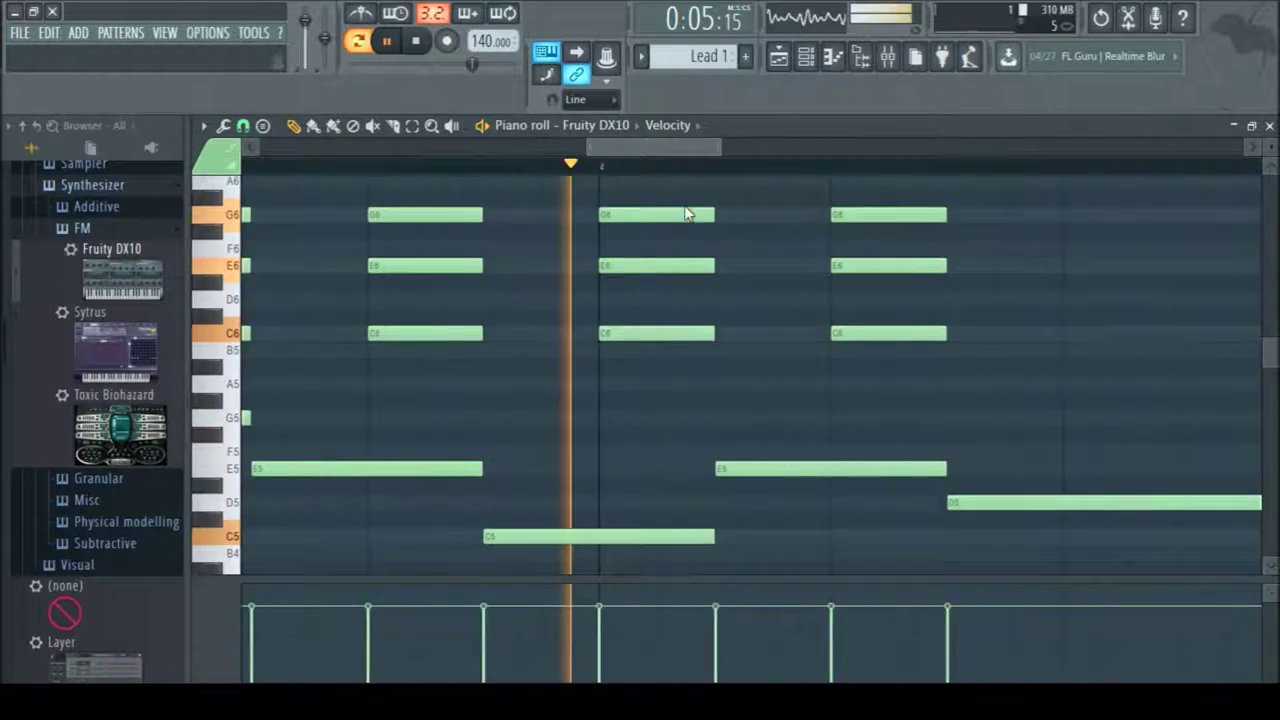
key(space)
drag(668, 152, 683, 153)
mouse_move(1009, 169)
mouse_down()
mouse_move(752, 153)
mouse_move(697, 172)
mouse_move(733, 181)
mouse_up()
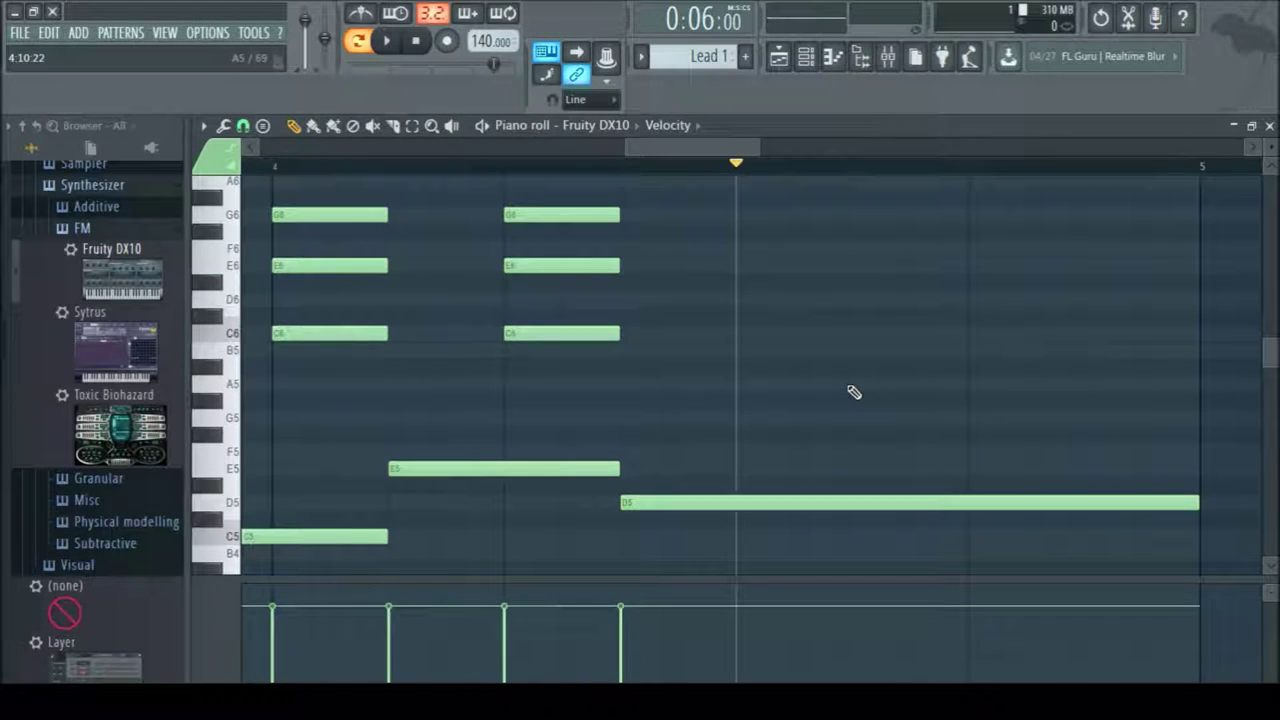
Stack two-step B5, F6 and G6 notes at step 9 of bar 4 to form a new chord
click(750, 353)
drag(1234, 352, 1122, 351)
drag(1194, 351, 846, 350)
right_click(800, 350)
click(780, 350)
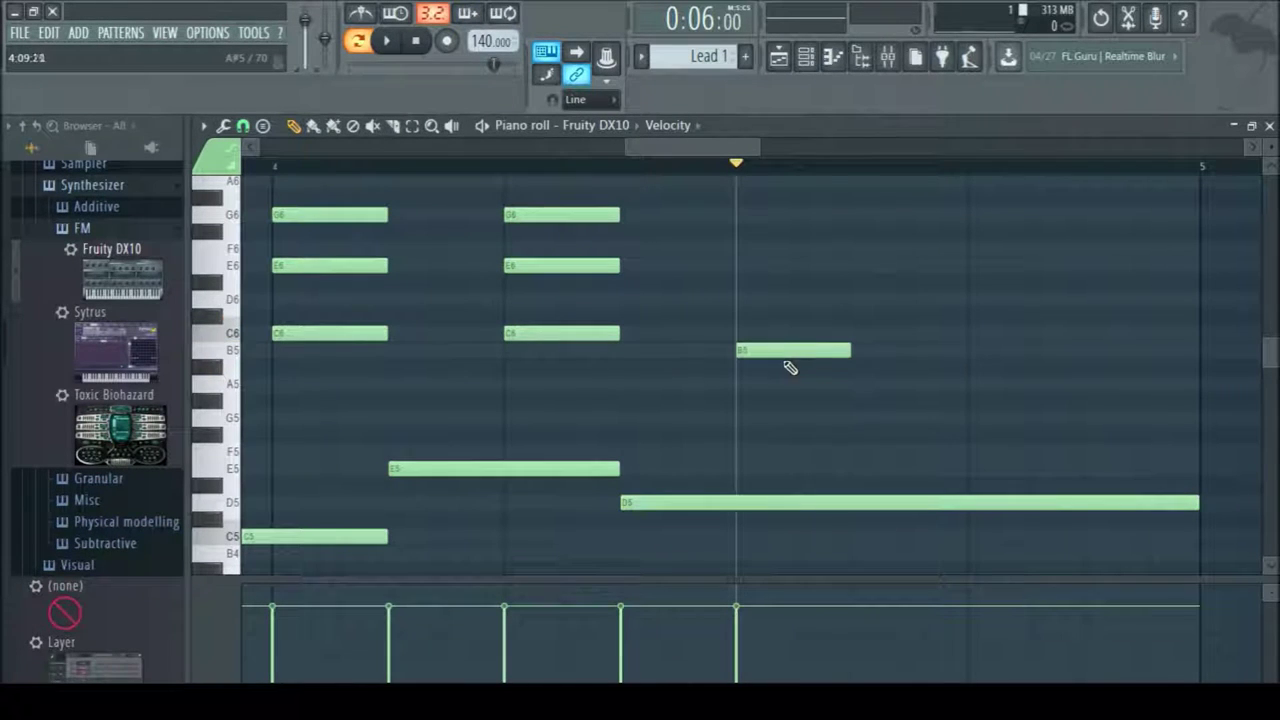
click(748, 265)
drag(751, 262, 775, 248)
click(780, 214)
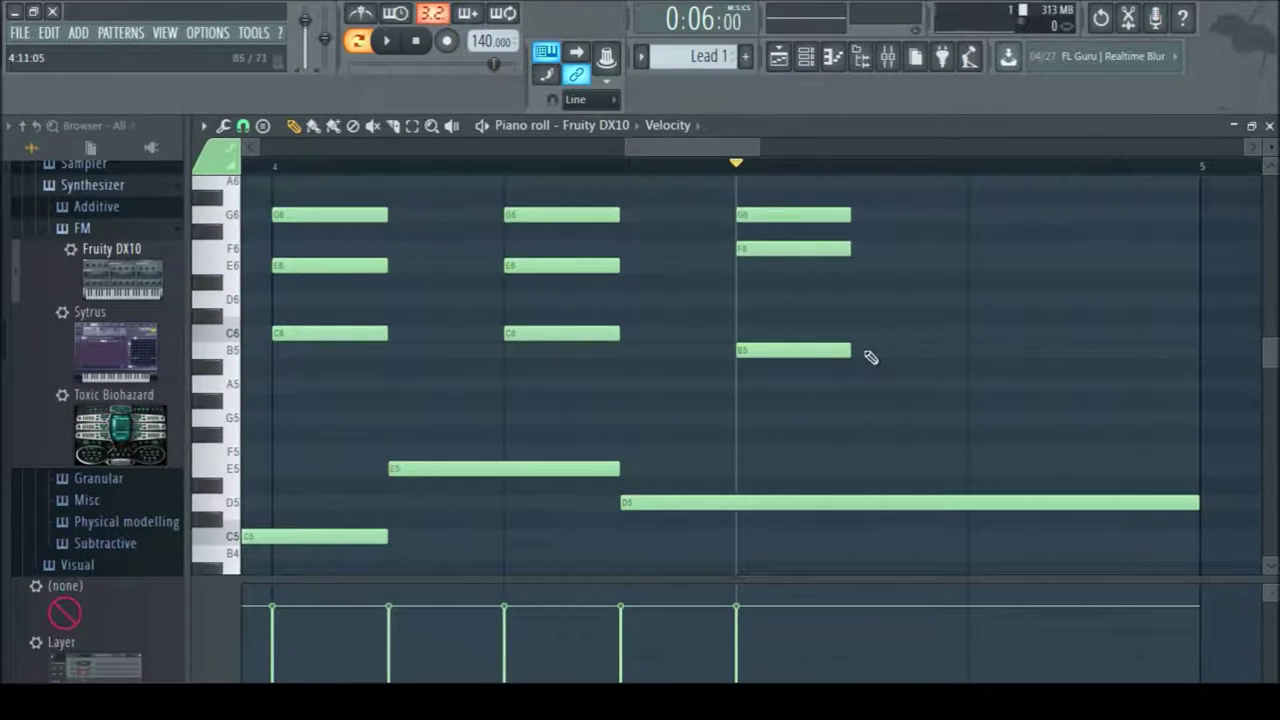
Repeat the two-step B5, F6 and G6 chord at steps 11, 13 and 15 of bar 4
click(868, 350)
click(868, 248)
click(868, 214)
click(990, 350)
click(980, 248)
click(980, 214)
click(1094, 350)
click(1094, 248)
click(1094, 204)
right_click(1096, 200)
click(1096, 214)
Shorten the B5, F6 and G6 chord at step 9 of bar 4 to one step
drag(848, 216, 808, 251)
drag(857, 355, 820, 356)
right_click(816, 354)
drag(834, 355, 794, 350)
click(802, 366)
right_click(784, 354)
right_click(802, 366)
click(770, 350)
click(860, 350)
right_click(880, 350)
click(920, 352)
drag(923, 355, 960, 354)
click(803, 250)
click(803, 216)
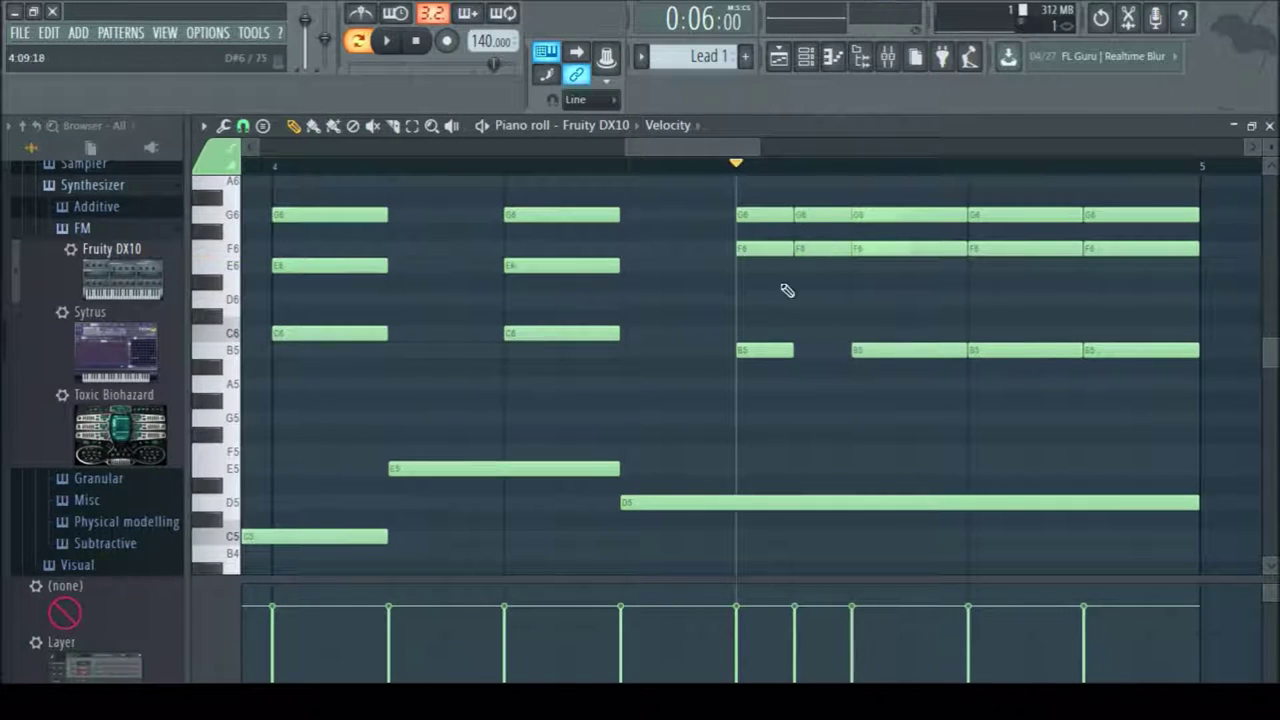
click(803, 351)
drag(743, 178, 450, 190)
right_click(828, 351)
right_click(834, 248)
right_click(834, 219)
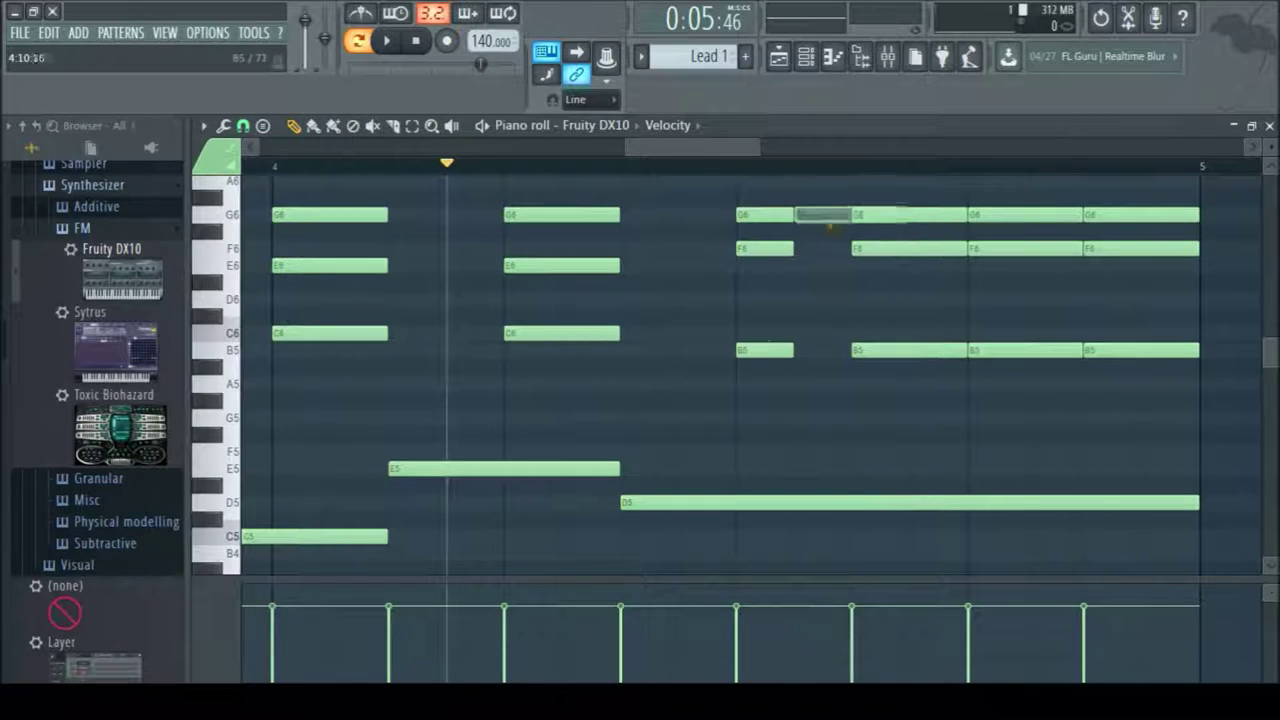
Play back the pattern from the start to hear the melody and chords together
click(816, 348)
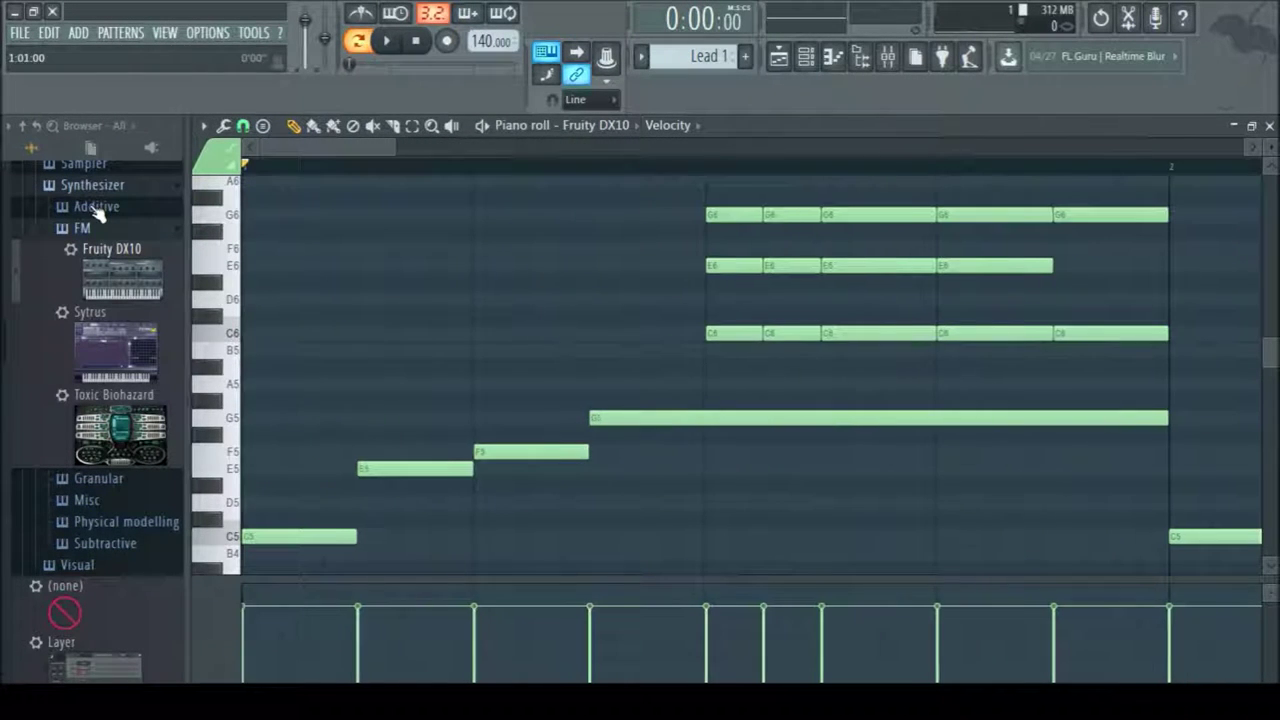
key(space)
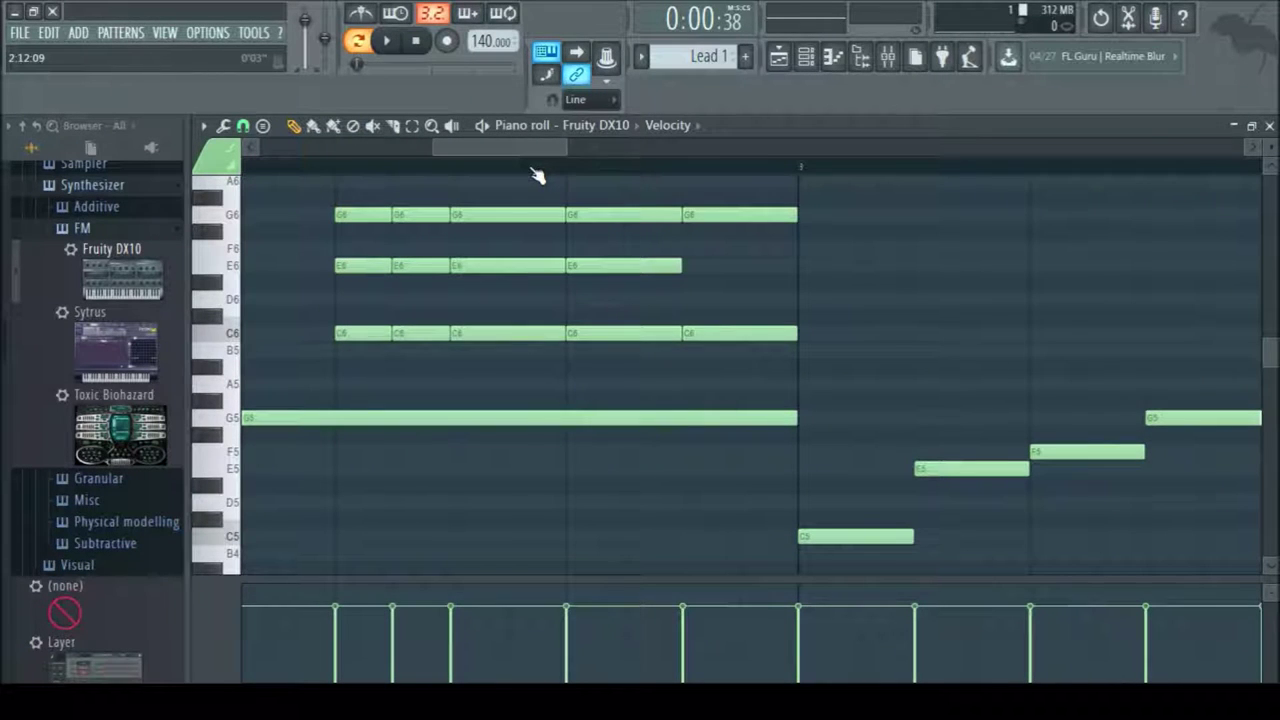
drag(533, 170, 584, 167)
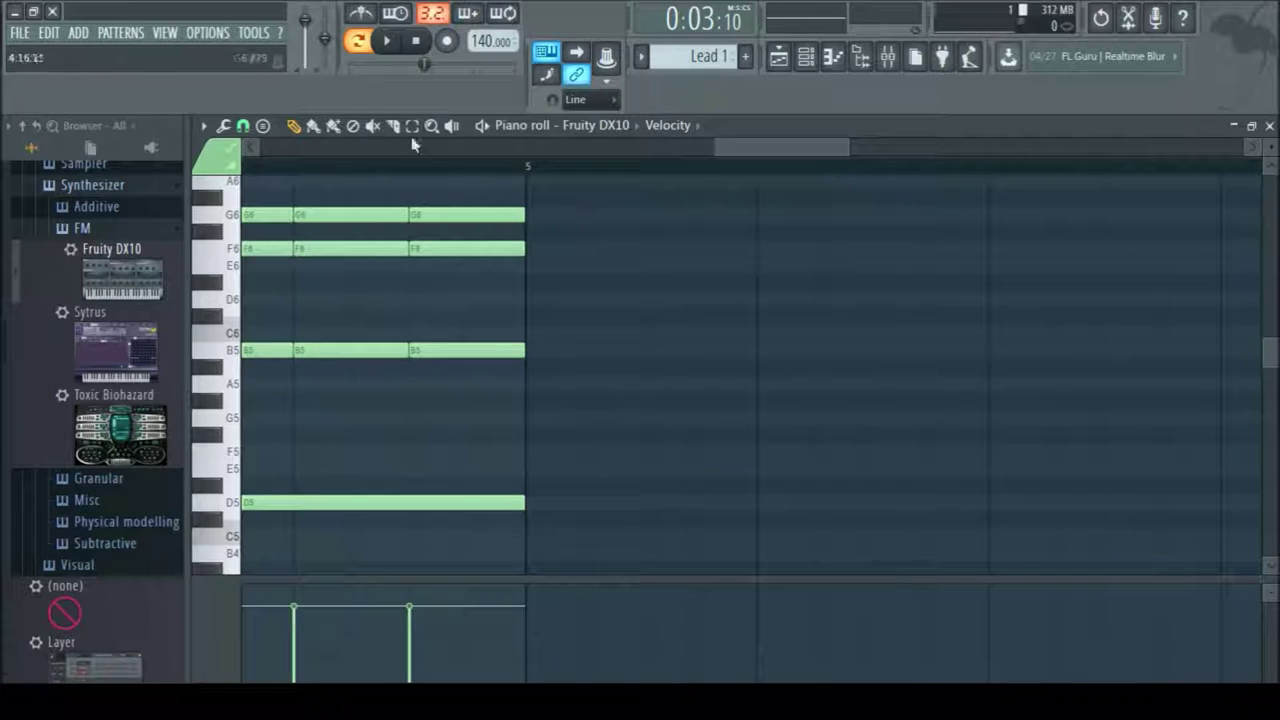
Begin bar 5's melody with a one-step F5 at step 2 and a two-step E5 at step 3
drag(600, 214, 553, 452)
click(600, 470)
drag(640, 468, 697, 468)
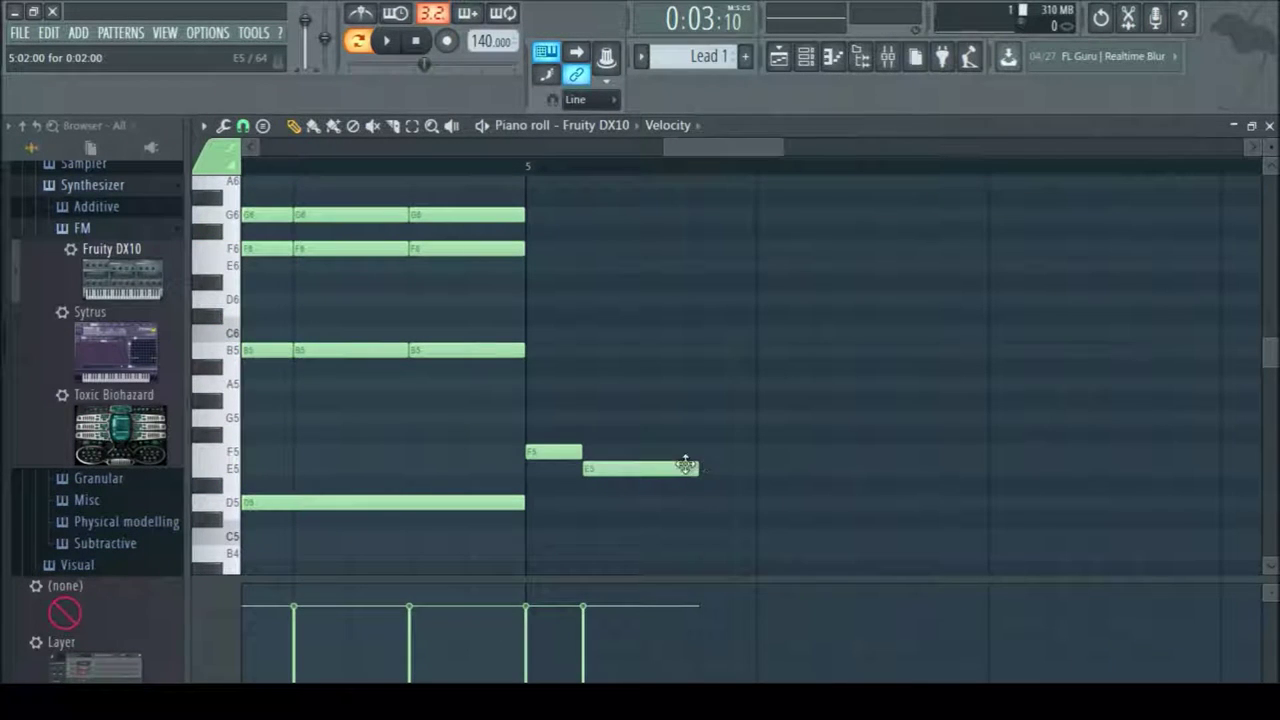
right_click(661, 469)
drag(568, 452, 626, 452)
click(660, 469)
drag(697, 469, 755, 469)
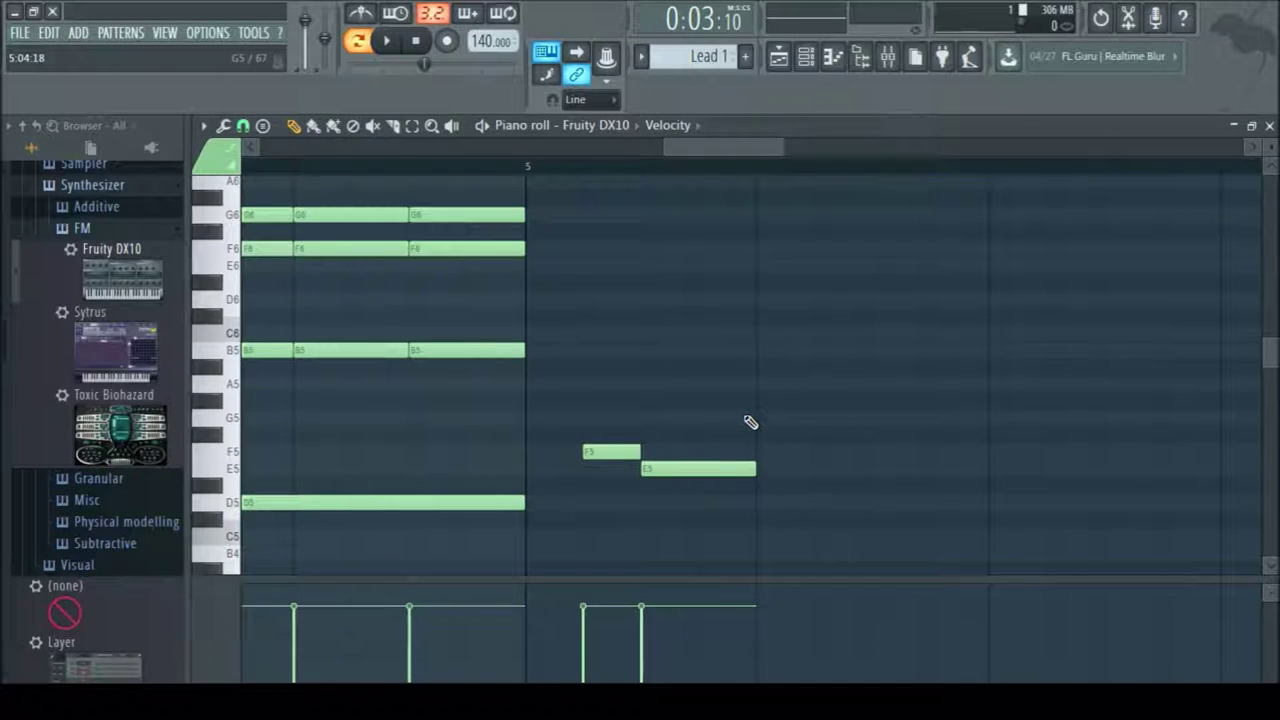
Add a two-step D5 at step 5 and four-step C5 notes at steps 7 and 11 of bar 5
click(768, 503)
click(890, 535)
drag(682, 148, 730, 148)
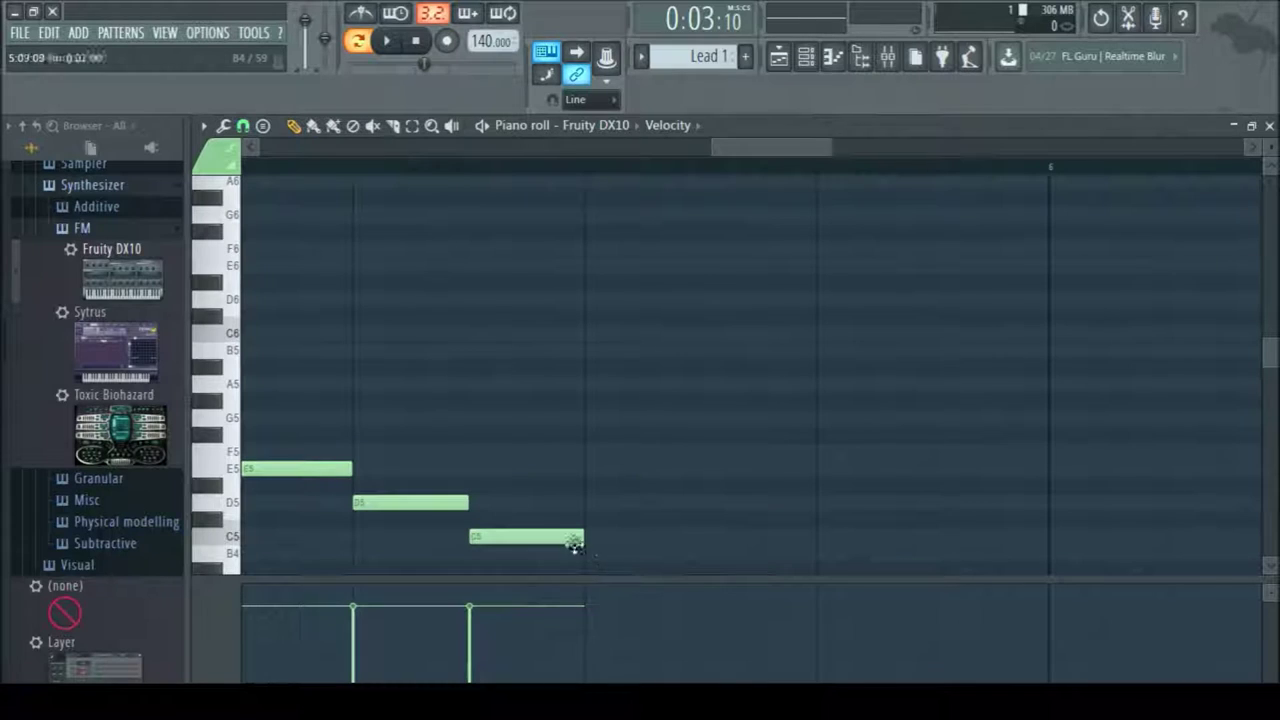
drag(582, 537, 698, 541)
click(668, 541)
right_click(808, 539)
click(646, 540)
right_click(648, 540)
click(720, 542)
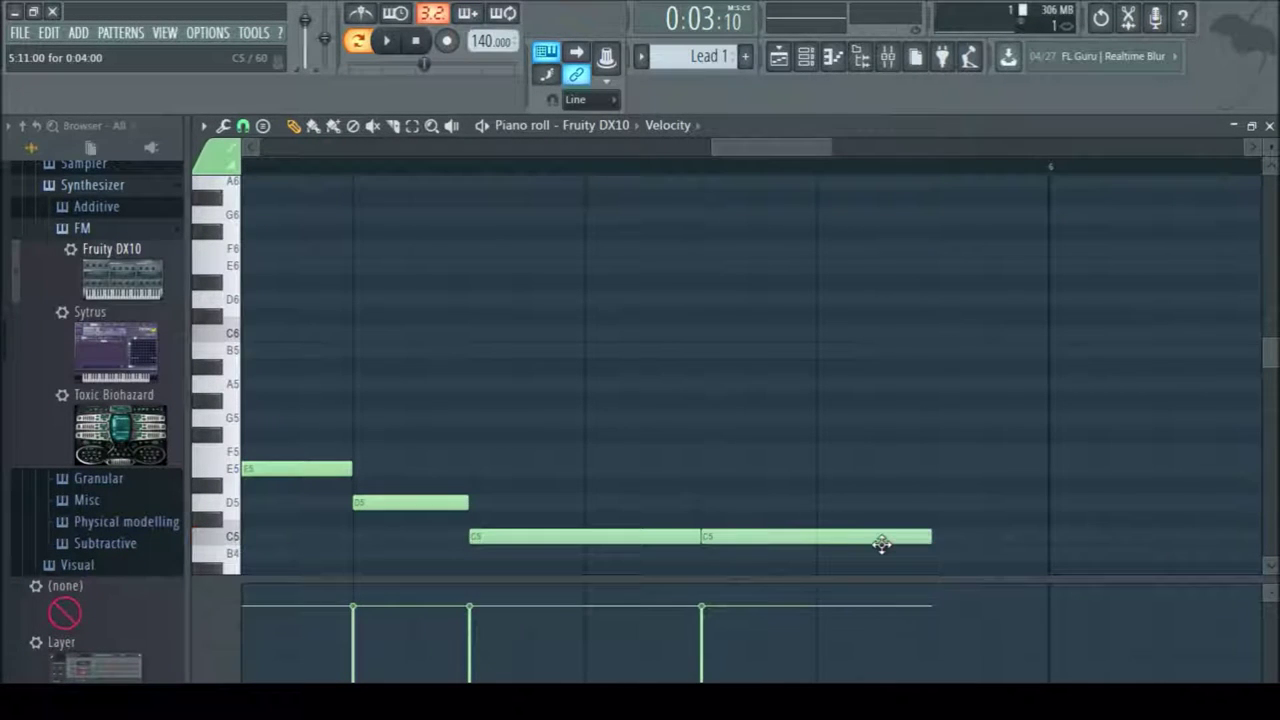
Add a three-step E5 at bar 5 step 15 and a one-step F5 at bar 6 step 2
click(946, 500)
drag(990, 499, 999, 466)
drag(749, 152, 787, 154)
click(816, 452)
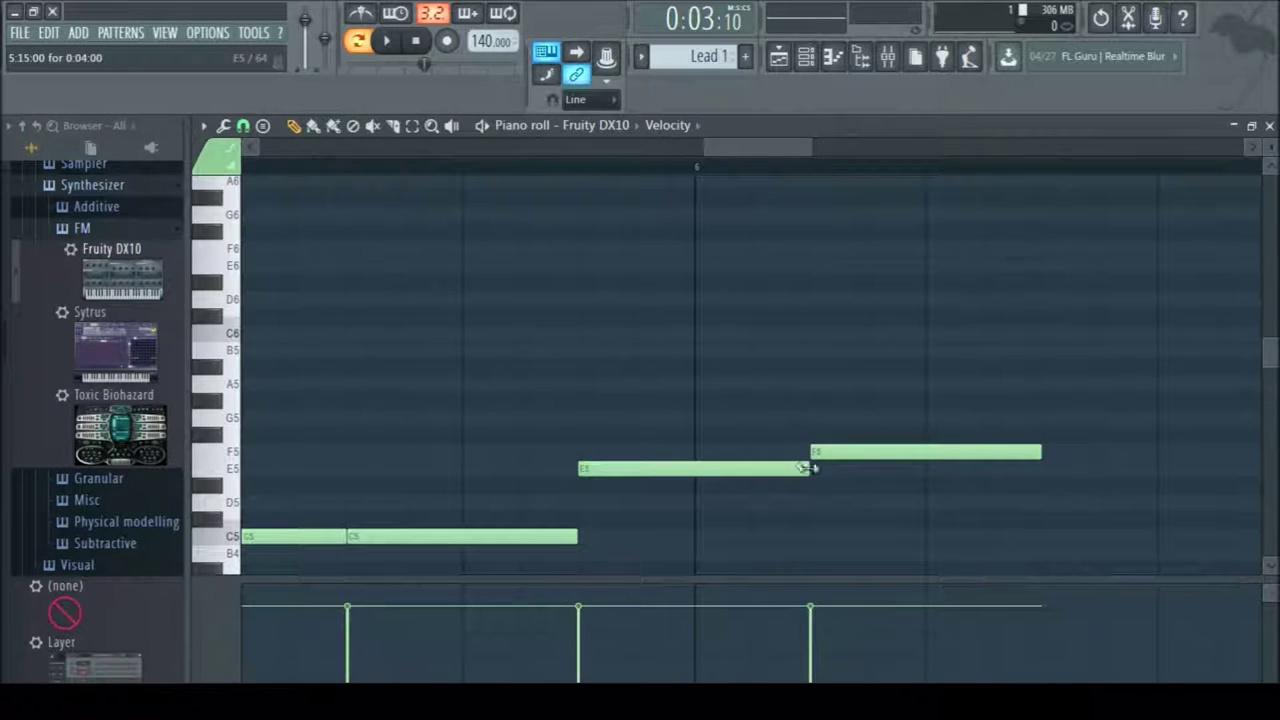
drag(825, 456, 768, 456)
drag(981, 455, 810, 455)
Continue bar 6 with a four-step G5 at step 3, a two-step G5 at step 7 and a six-step F5 at step 9
click(820, 422)
drag(865, 421, 1038, 424)
click(1072, 421)
drag(754, 153, 821, 154)
drag(630, 421, 541, 420)
click(540, 455)
drag(630, 455, 686, 454)
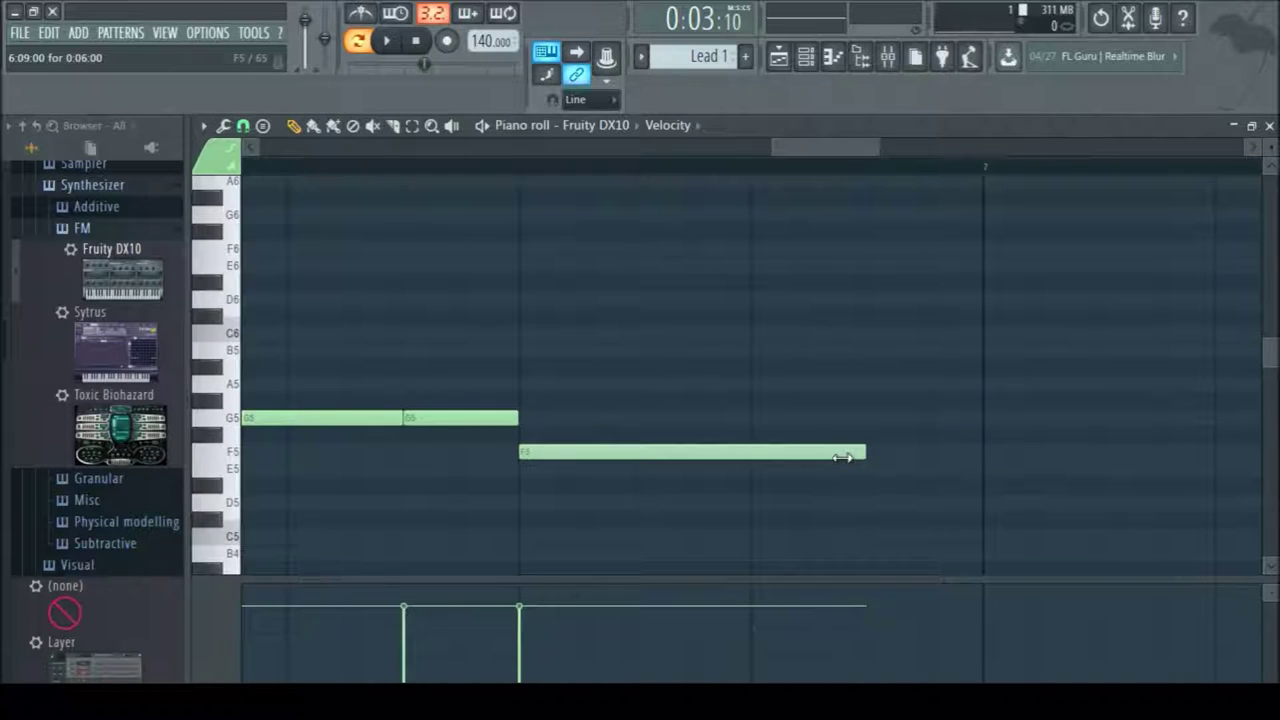
Stack two-step C6, E6 and G6 notes at step 8 of bar 5, above the first long C5
scroll(843, 206, left, 5)
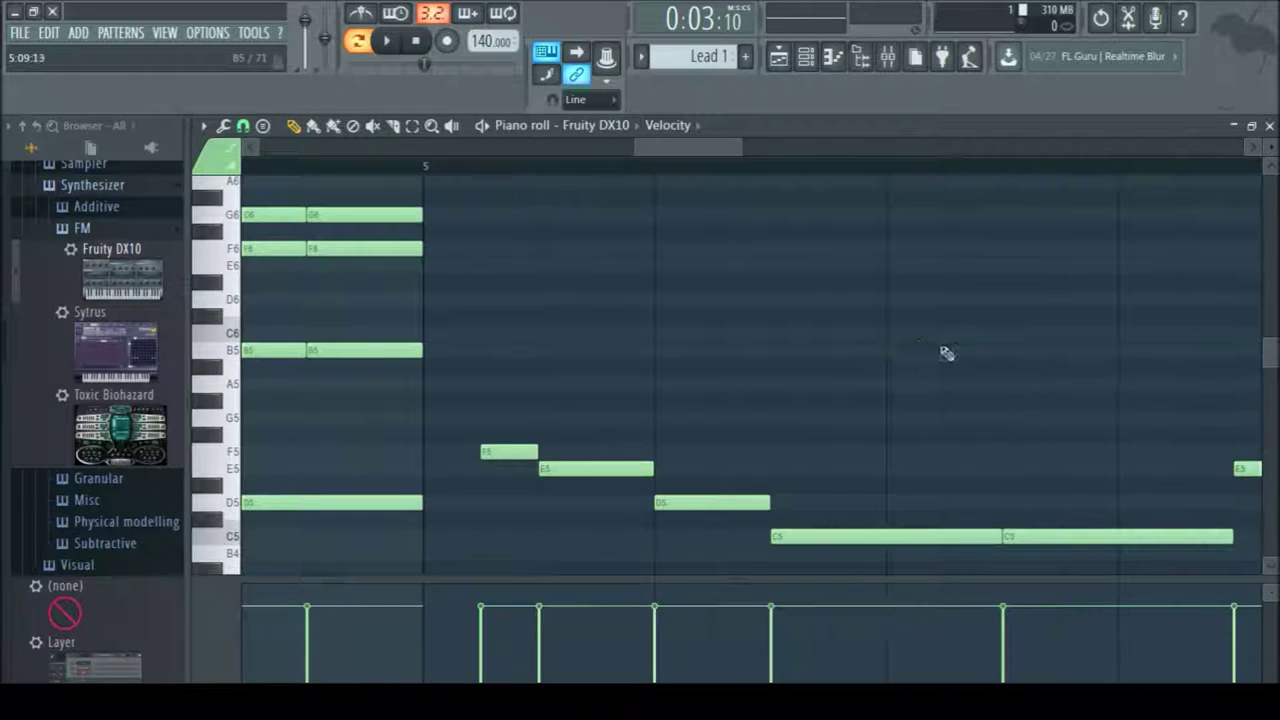
click(897, 320)
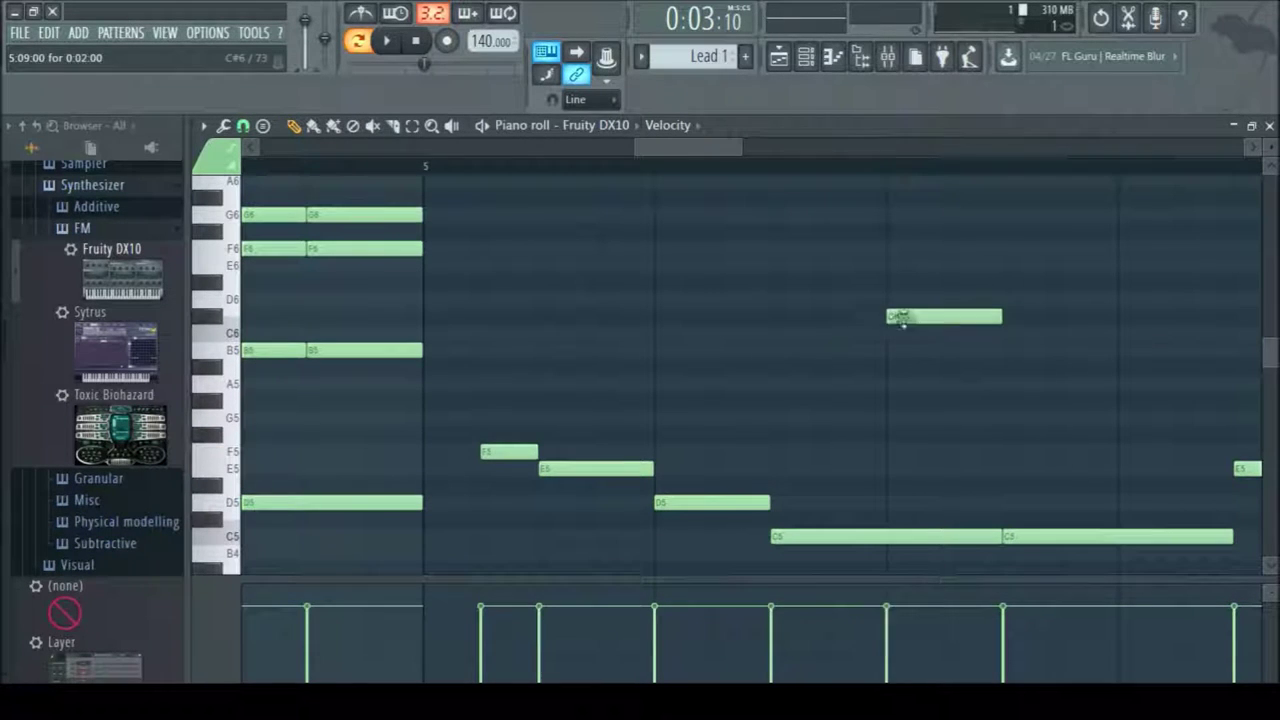
drag(897, 320, 836, 333)
click(836, 265)
click(833, 215)
Add another two-step C6, E6 and G6 chord at step 13 of bar 5
click(950, 333)
click(950, 265)
drag(962, 215, 1030, 215)
drag(1028, 267, 1191, 267)
drag(1035, 333, 1208, 340)
drag(1049, 215, 1163, 218)
drag(721, 147, 786, 168)
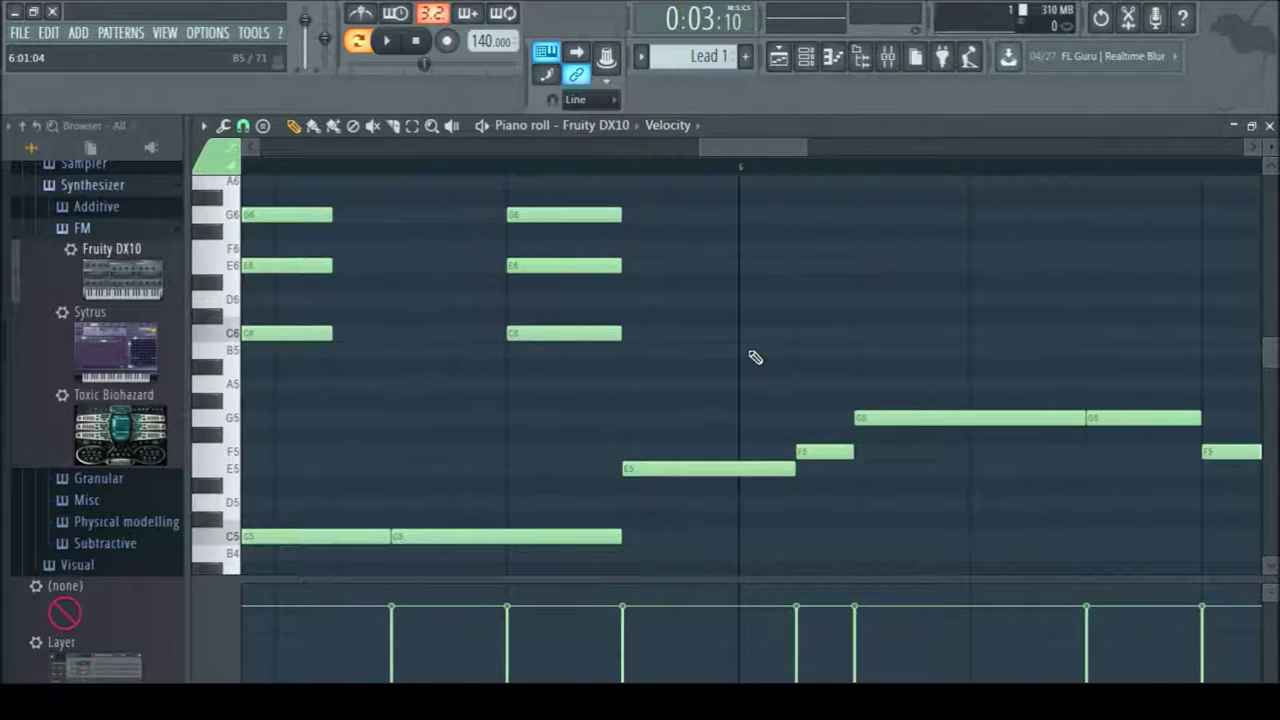
Add two-step C6, E6 and G6 chords at steps 1 and 5 of bar 6
click(746, 350)
drag(777, 354, 777, 336)
click(746, 265)
click(746, 215)
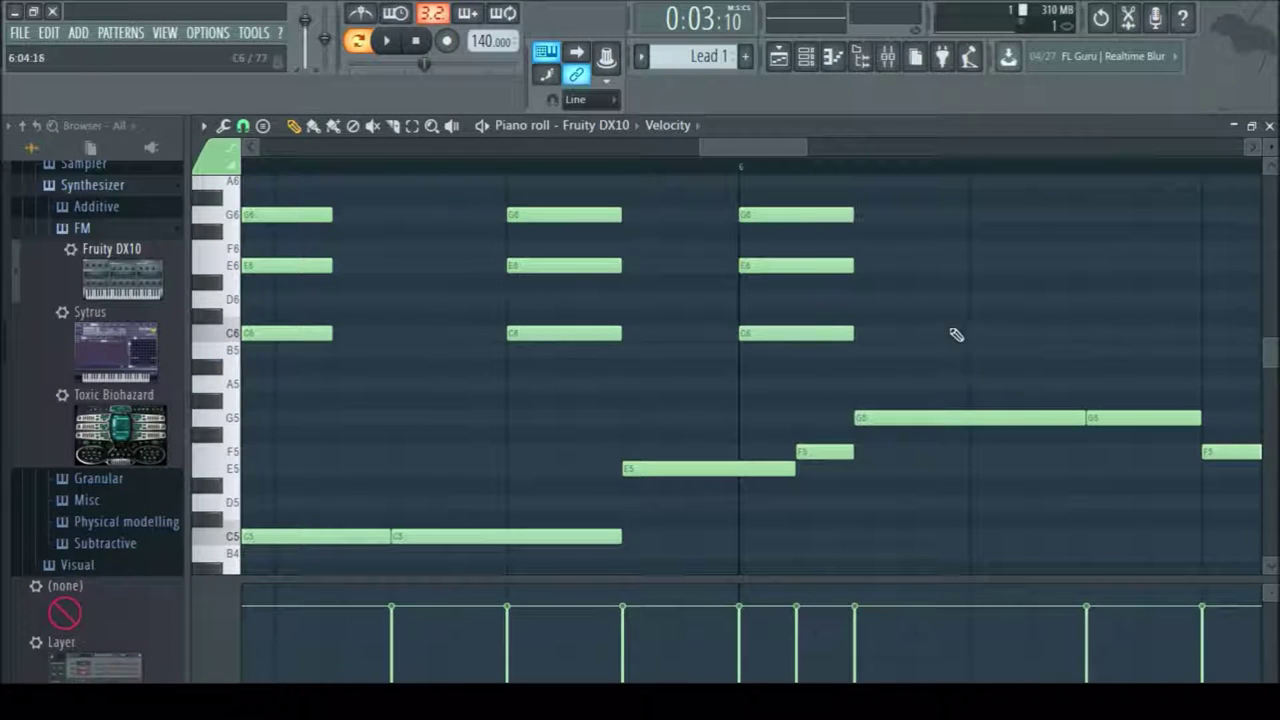
click(1004, 335)
click(976, 219)
Stack one-step B5, F6 and A6 chords at steps 9 and 10 of bar 6
drag(780, 150, 838, 182)
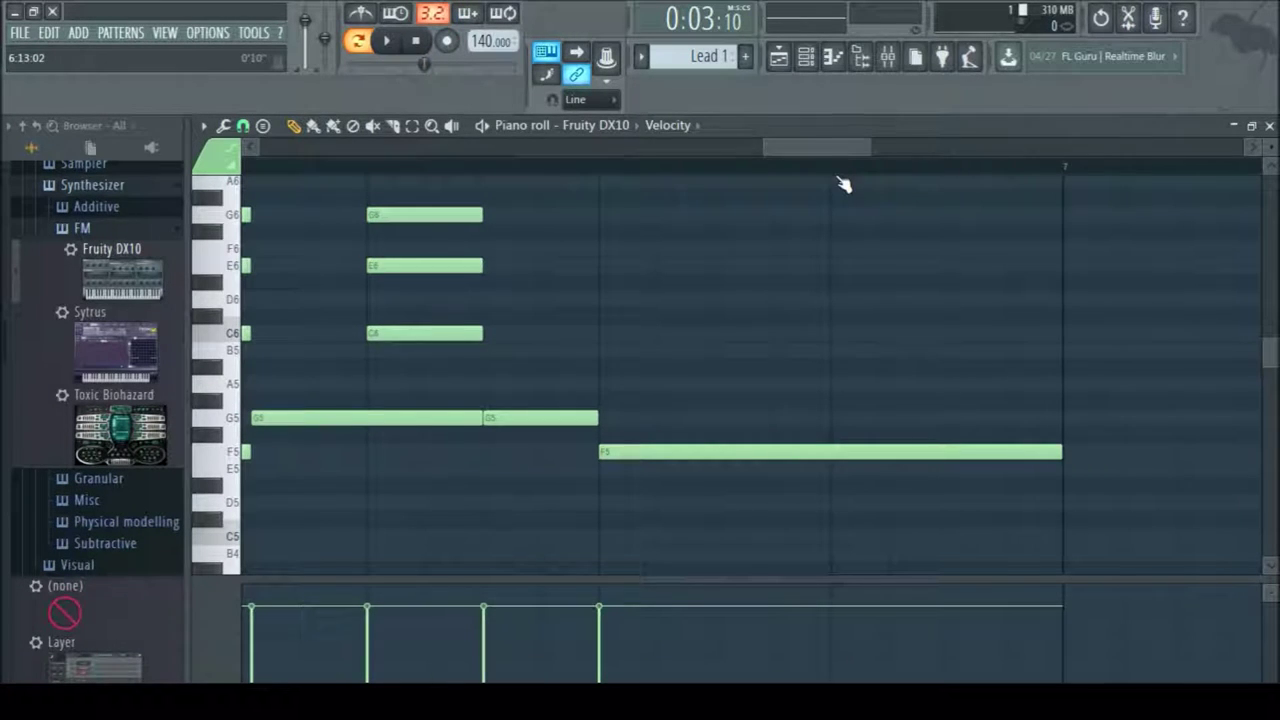
click(632, 350)
click(626, 248)
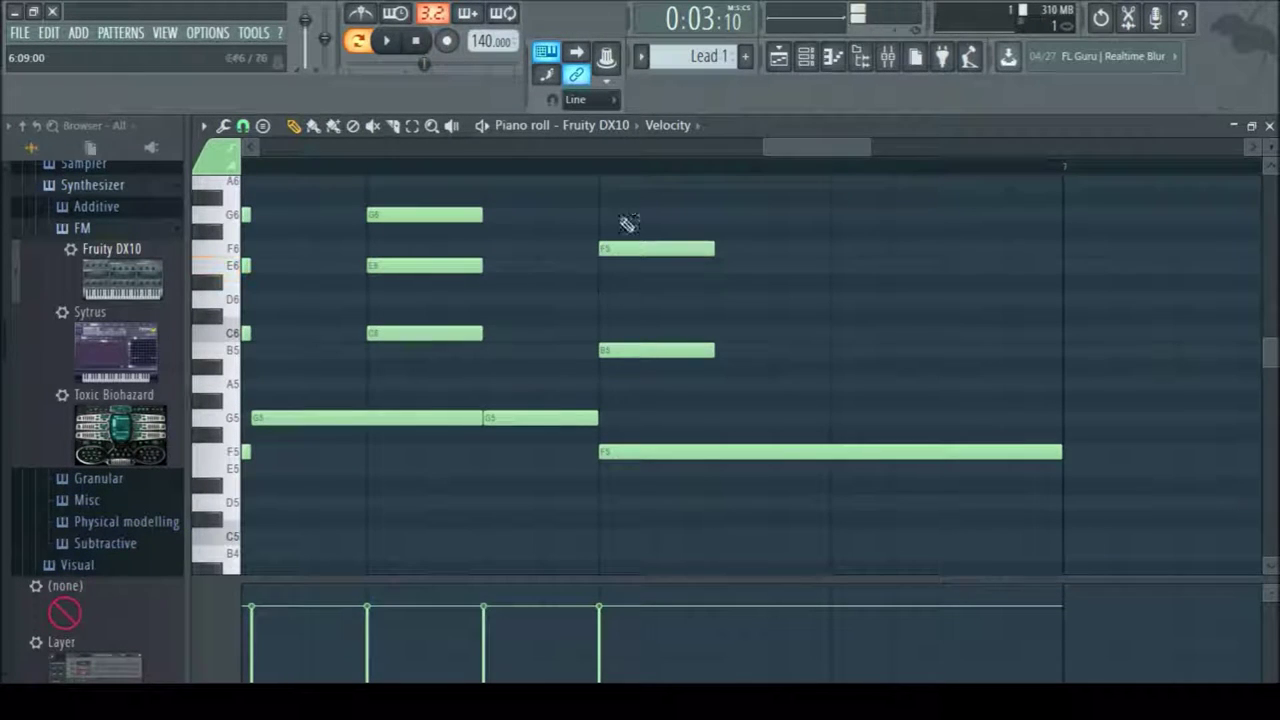
click(628, 181)
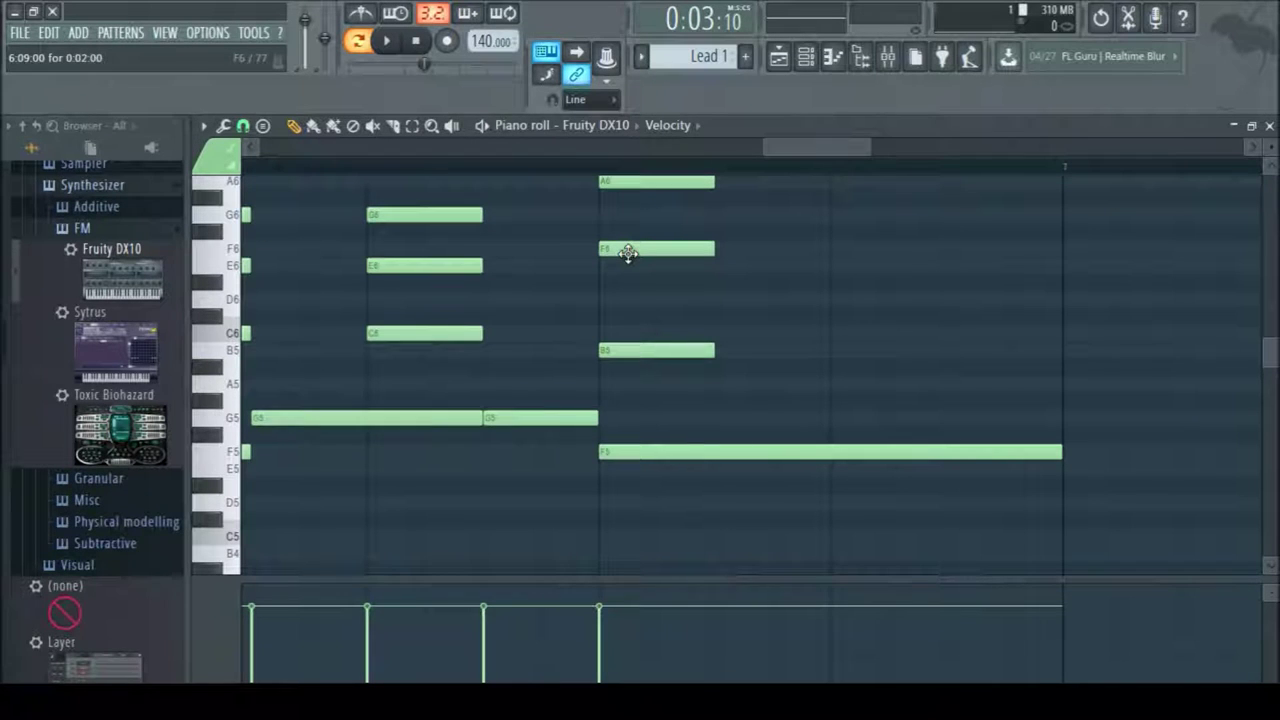
drag(698, 183, 676, 183)
click(683, 183)
Repeat the B5, F6 and A6 chord as two-step notes at steps 11, 13 and 15 of bar 6
click(742, 357)
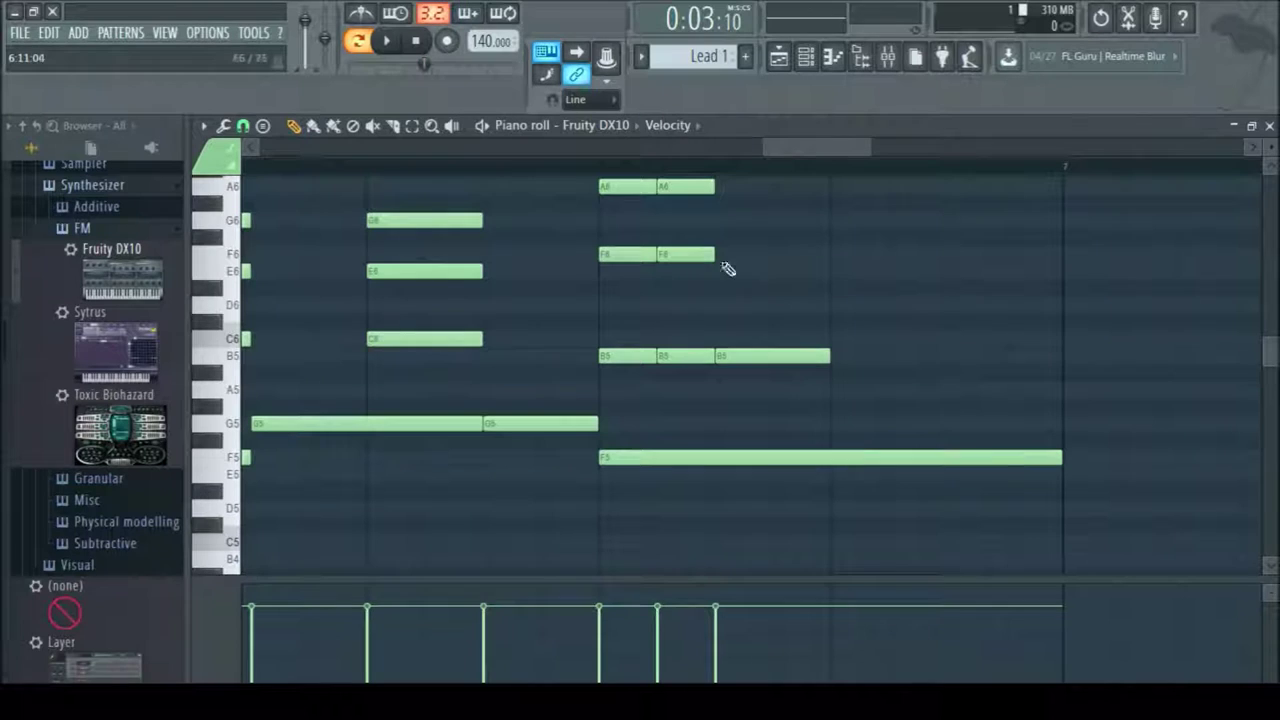
click(845, 355)
click(845, 254)
click(845, 186)
click(962, 357)
click(960, 254)
scroll(960, 220, up, 1)
click(960, 178)
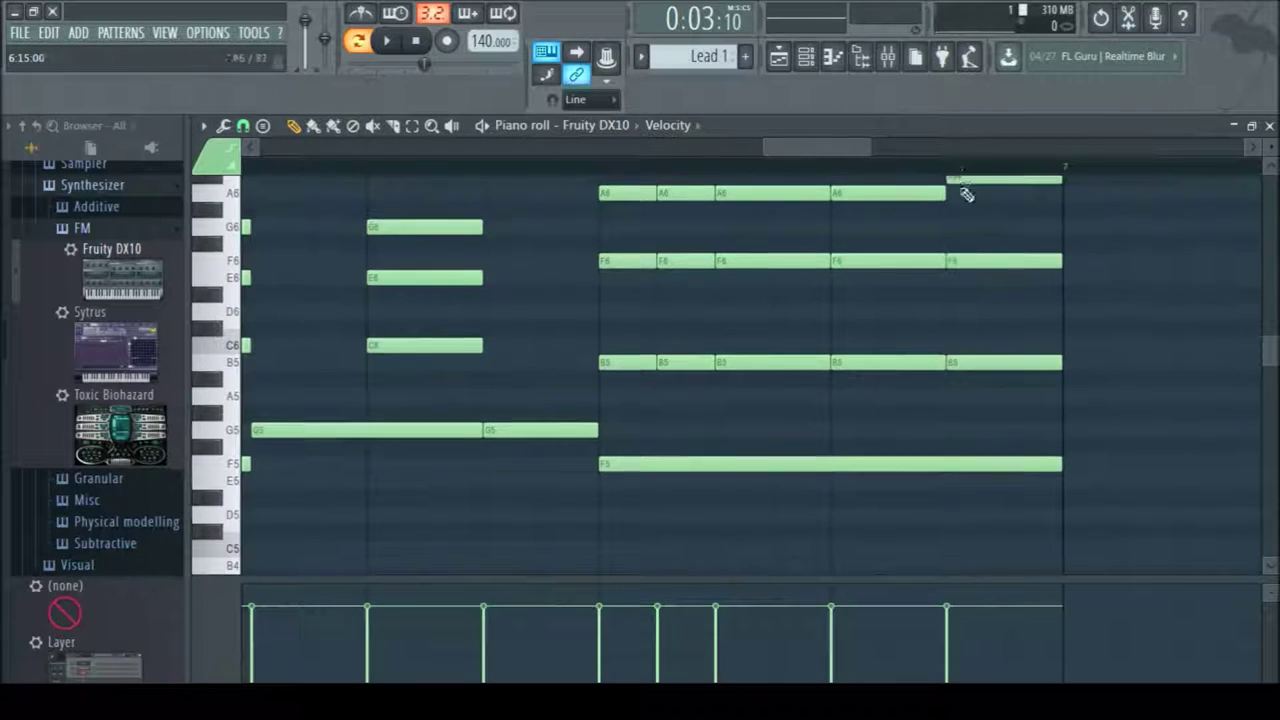
Play the pattern from the start to check the melody and chords, and return to the end of bar 6
drag(829, 148, 281, 176)
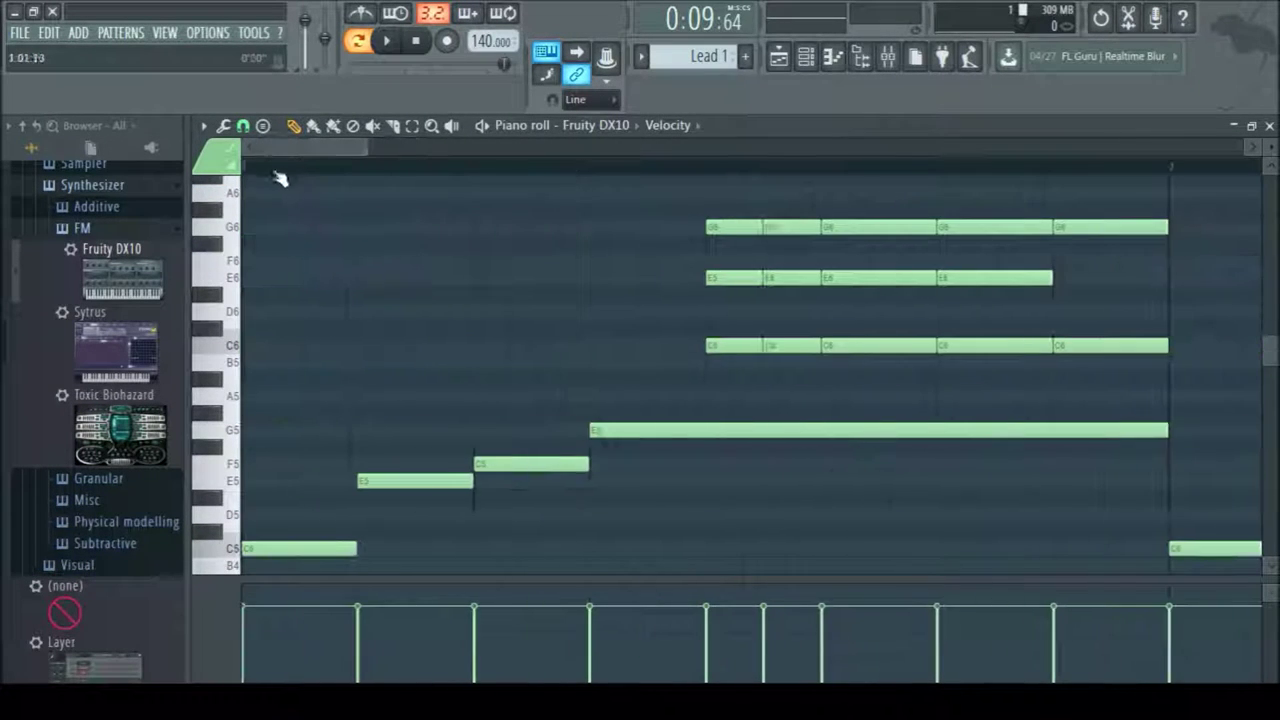
key(space)
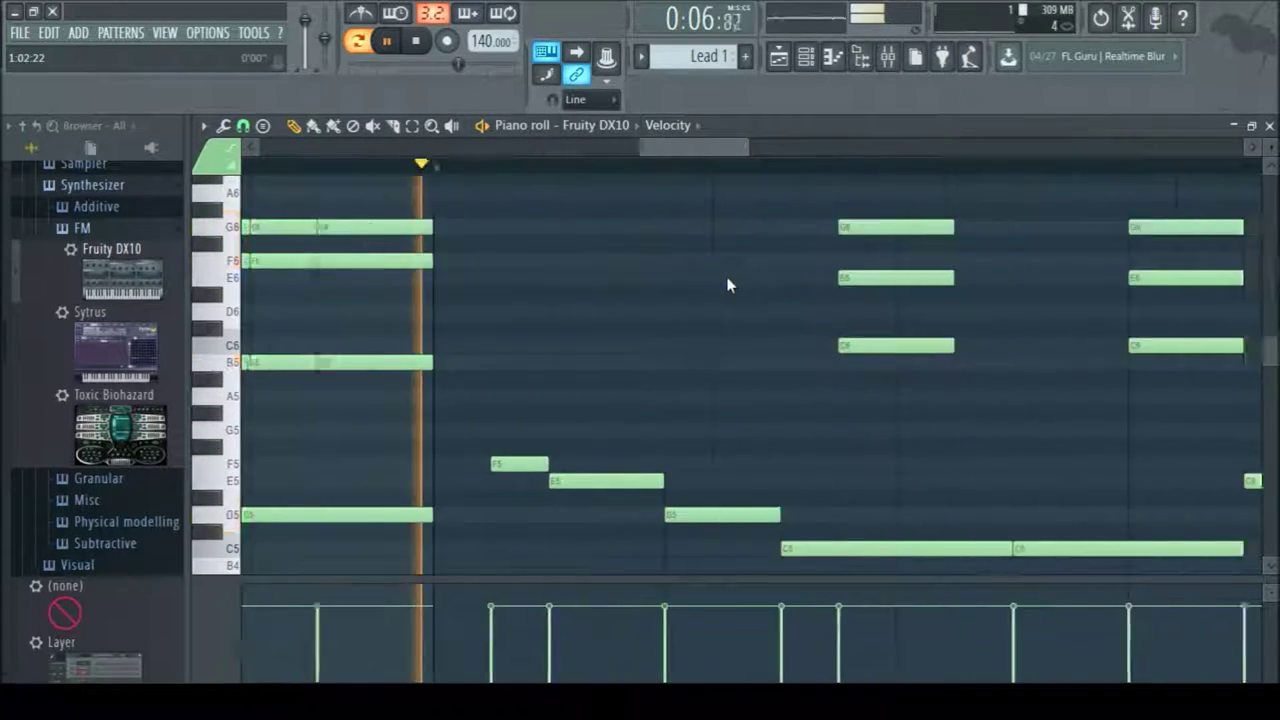
key(space)
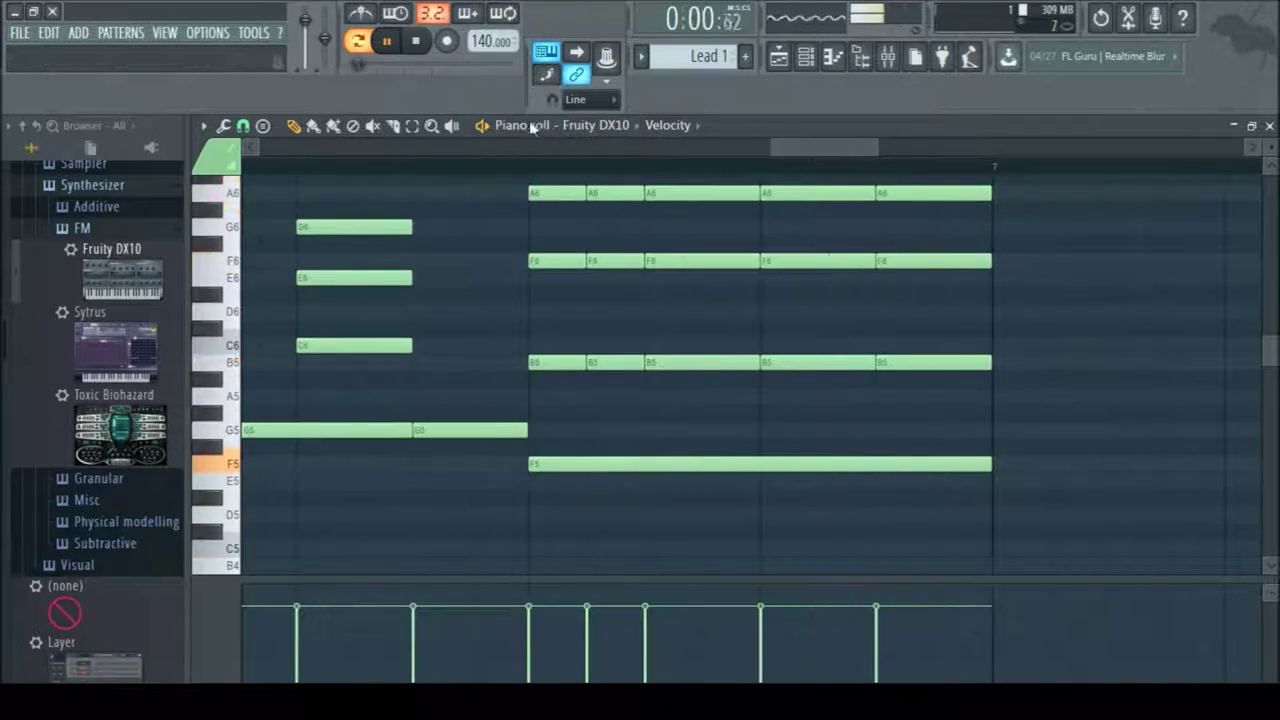
drag(789, 155, 265, 160)
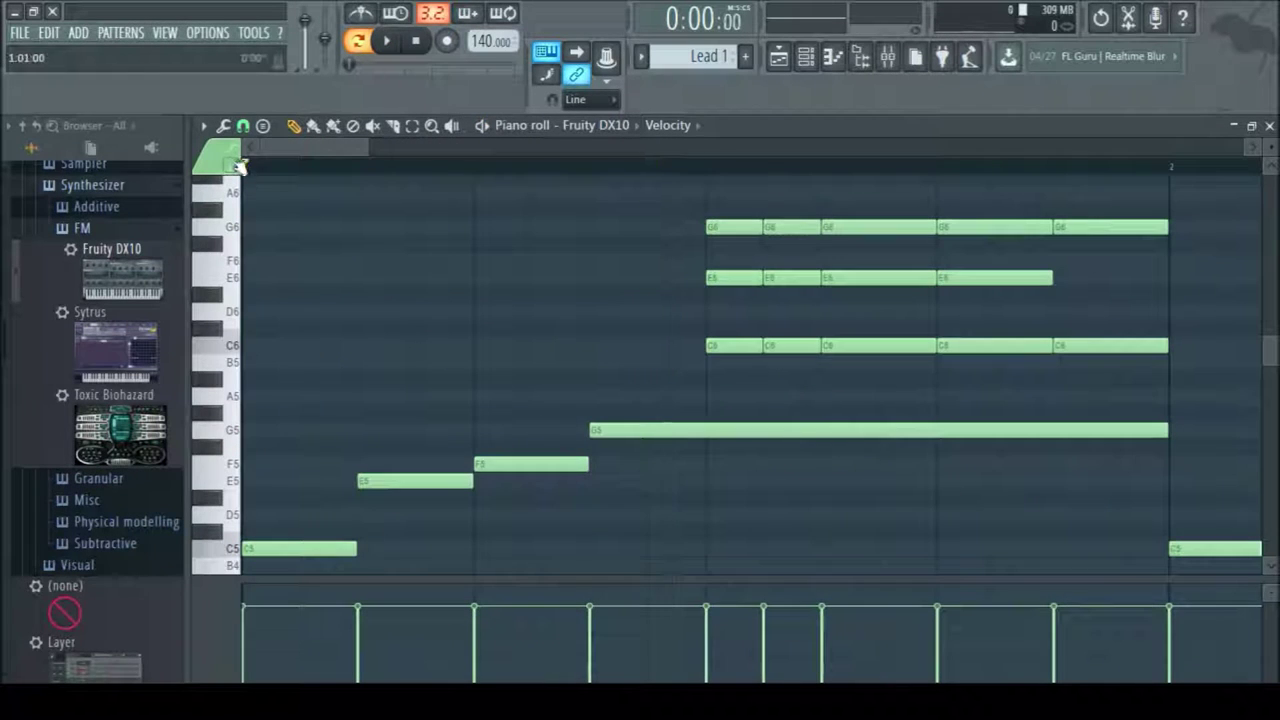
drag(307, 149, 843, 302)
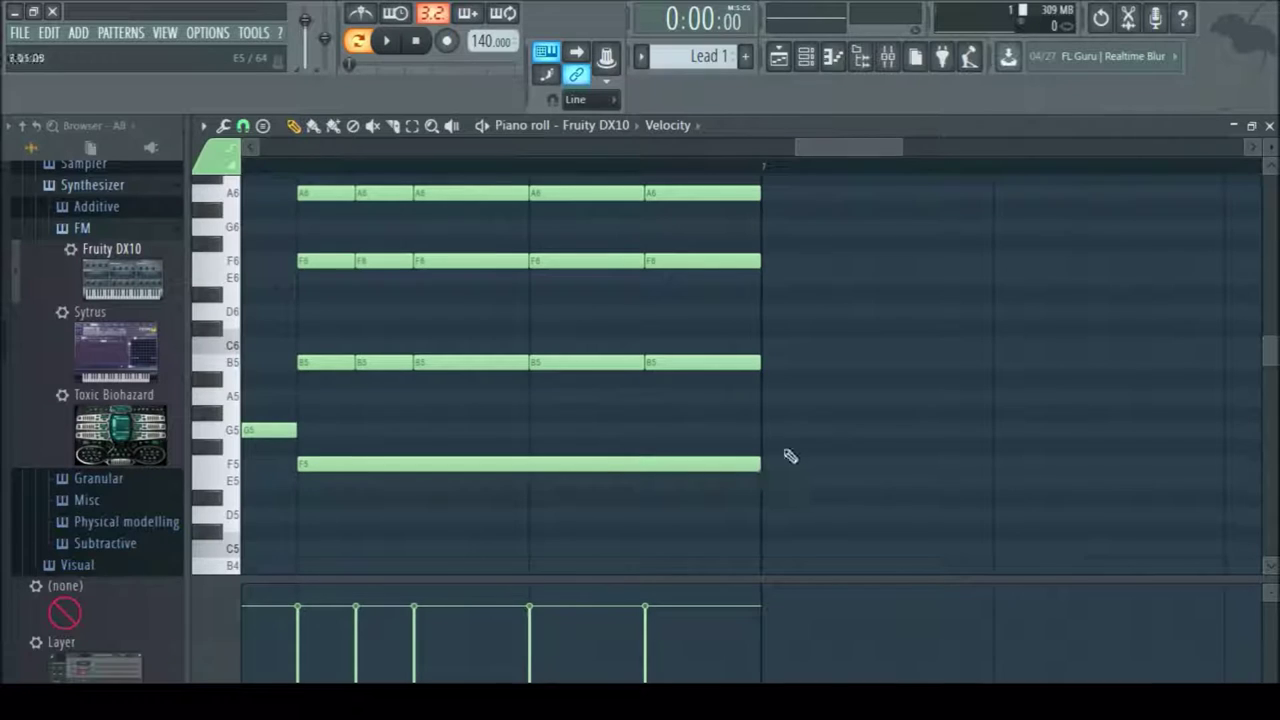
key(ctrl+z)
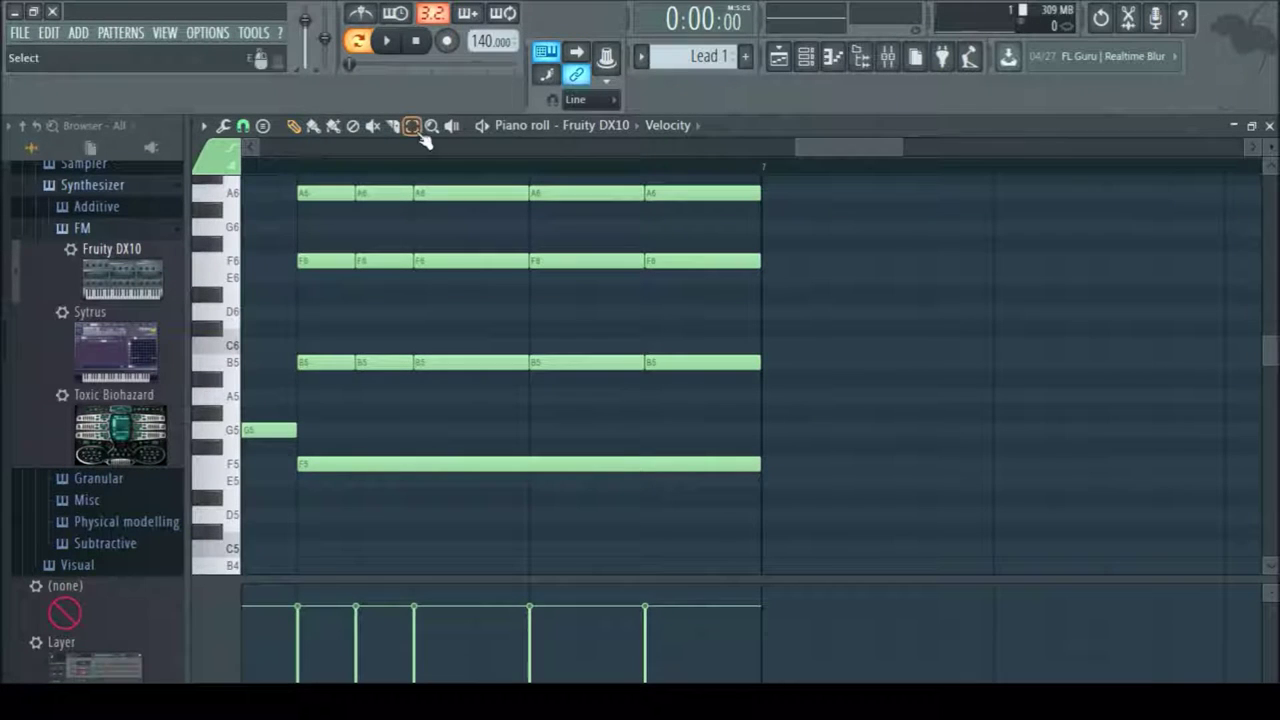
click(272, 163)
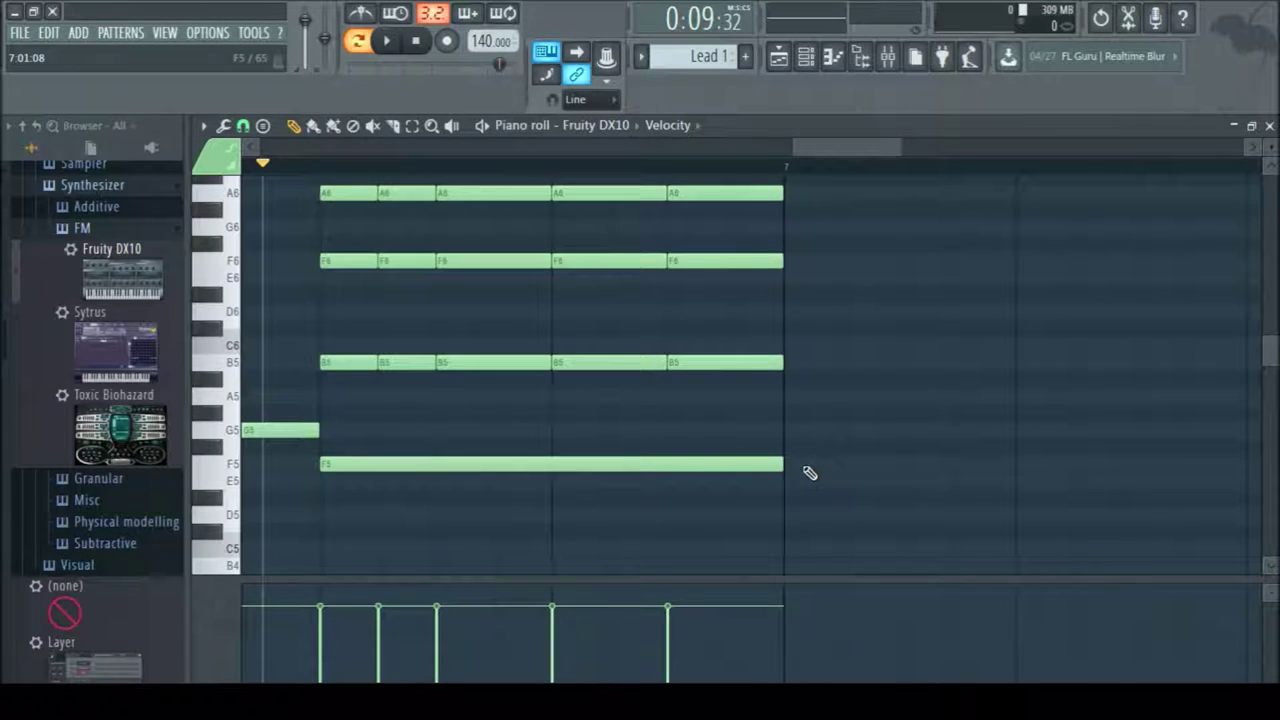
Delete the B5, F6 and A6 chord at bar 6 step 15 and lengthen the step 13 chord to four steps
right_click(685, 364)
mouse_move(652, 366)
mouse_down()
mouse_move(695, 380)
mouse_move(648, 369)
mouse_up()
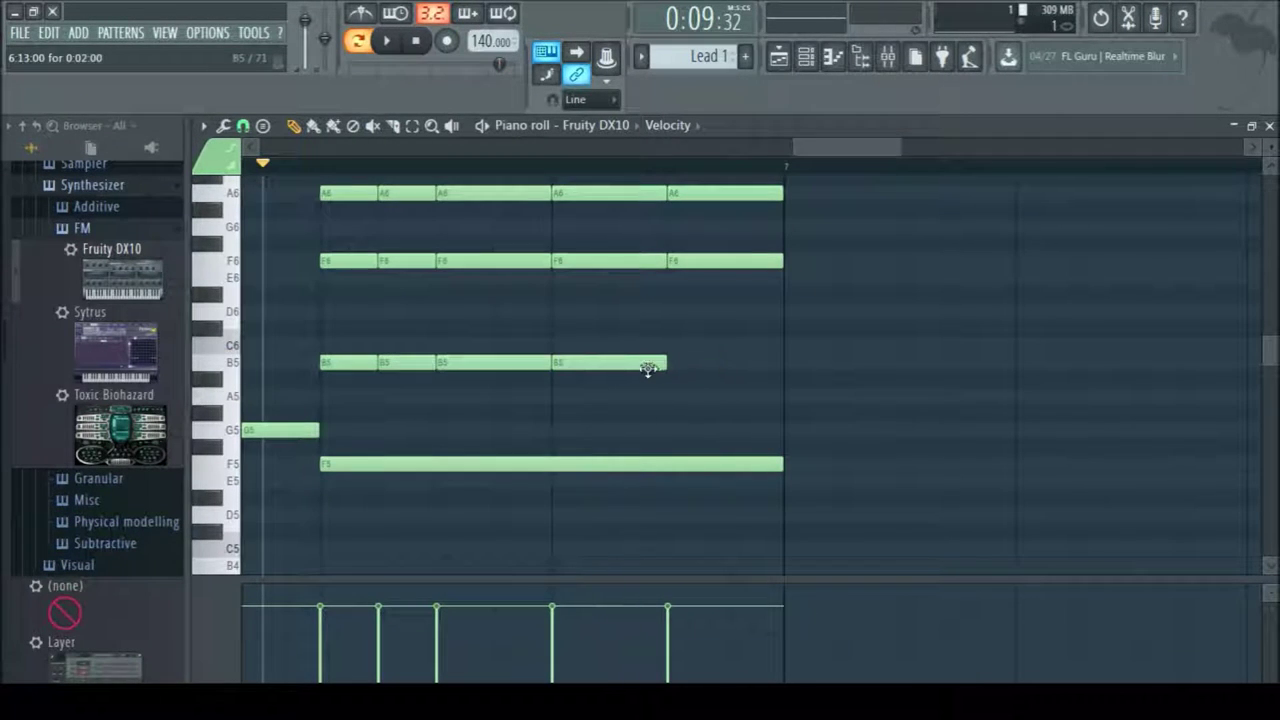
right_click(729, 197)
drag(654, 196, 767, 222)
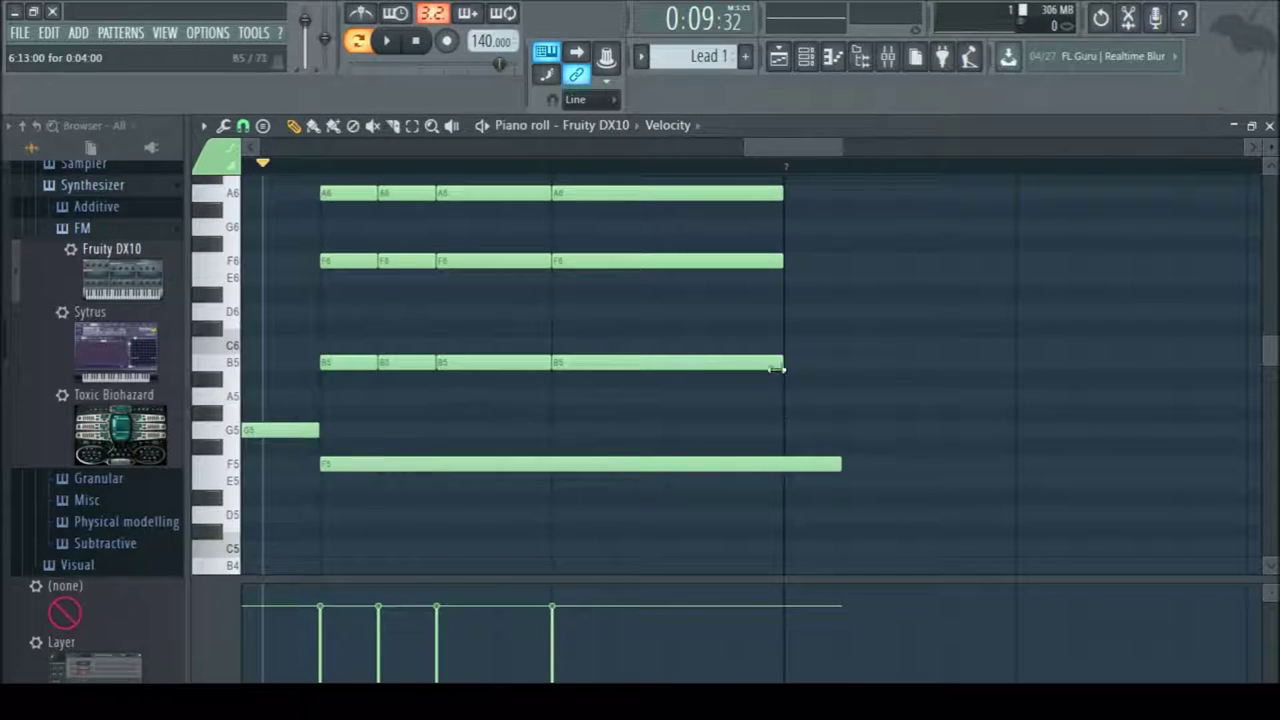
Redraw the four-step B5 at bar 6 step 13 and lengthen the F5 beneath the chords to ten steps
right_click(836, 367)
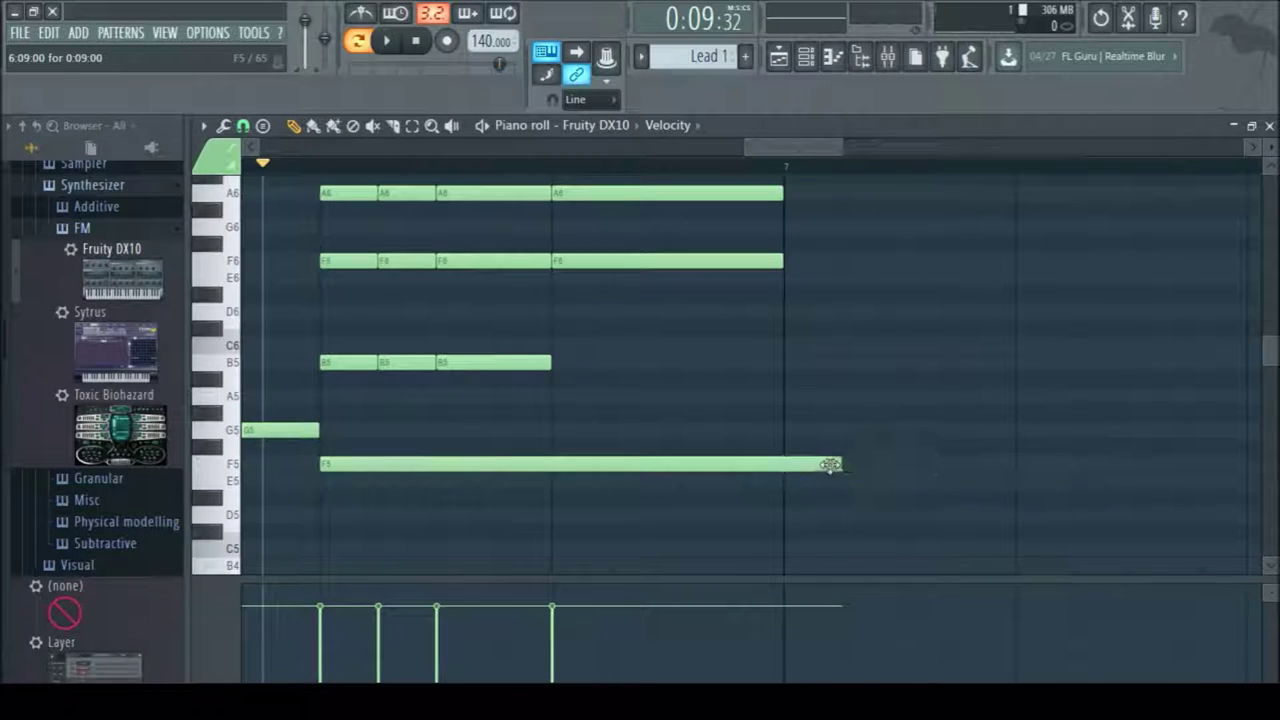
drag(642, 369, 755, 372)
right_click(755, 374)
click(493, 361)
drag(567, 374, 564, 366)
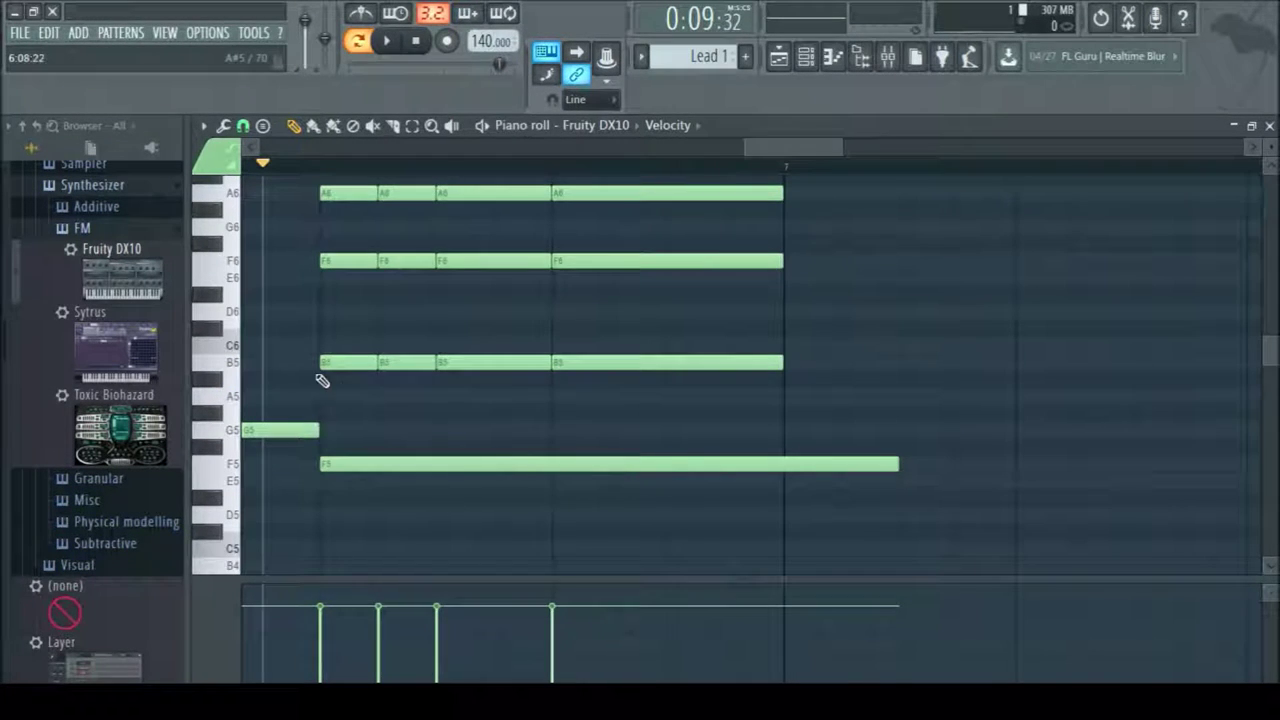
Shift all the bar 6 B5, F6 and A6 chords two steps later and play the pattern from the start
drag(322, 380, 691, 177)
drag(636, 231, 753, 231)
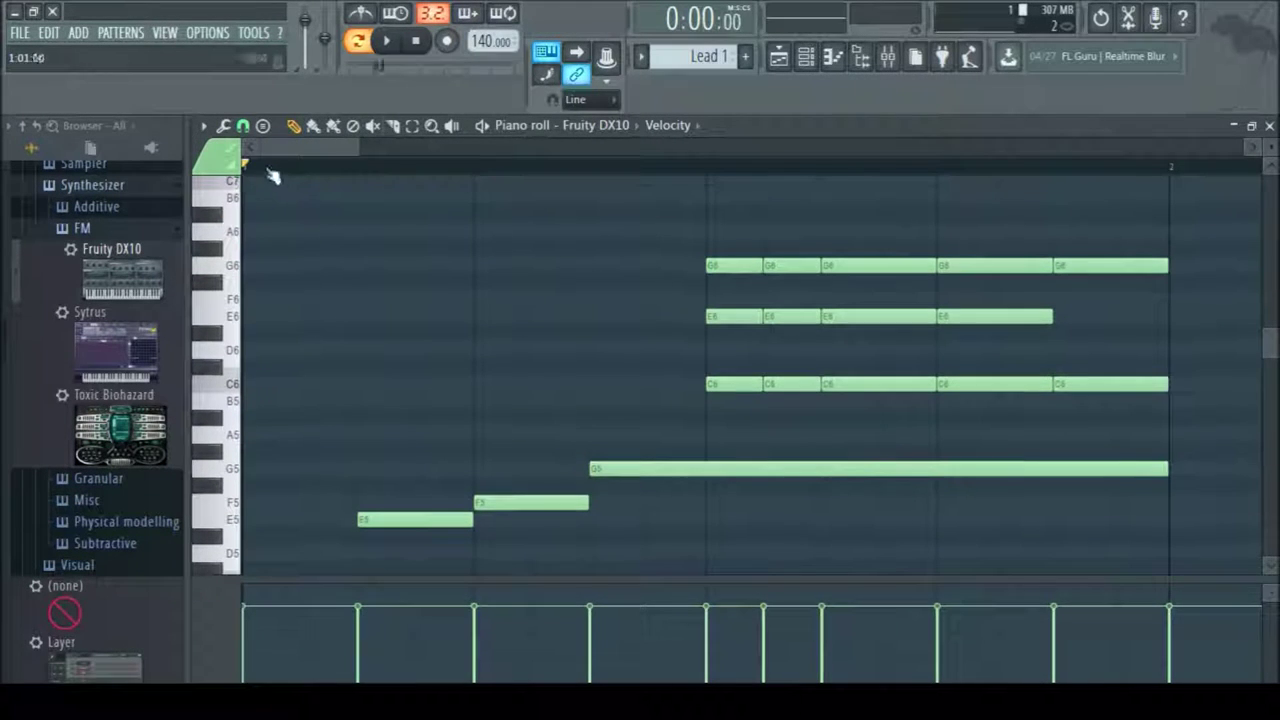
key(space)
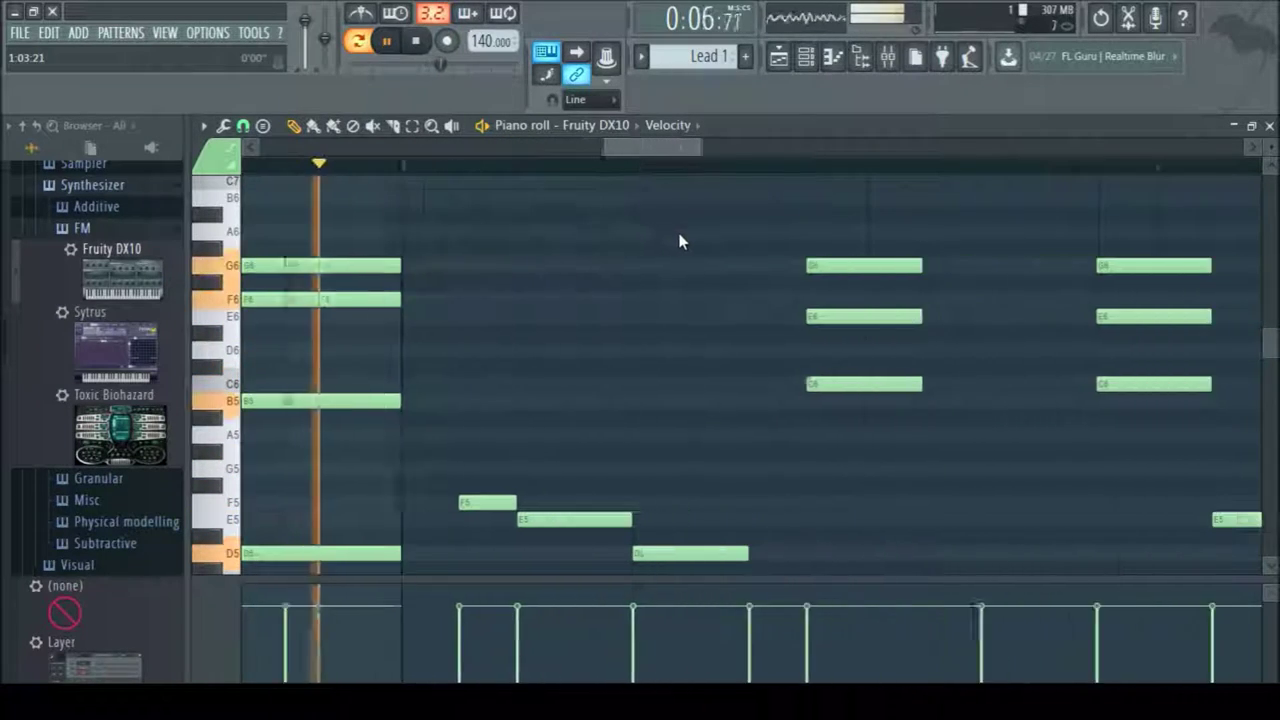
key(space)
Continue the melody in bar 7 with a two-step E5 at step 3 and a two-step F5 at step 5
drag(781, 154, 761, 155)
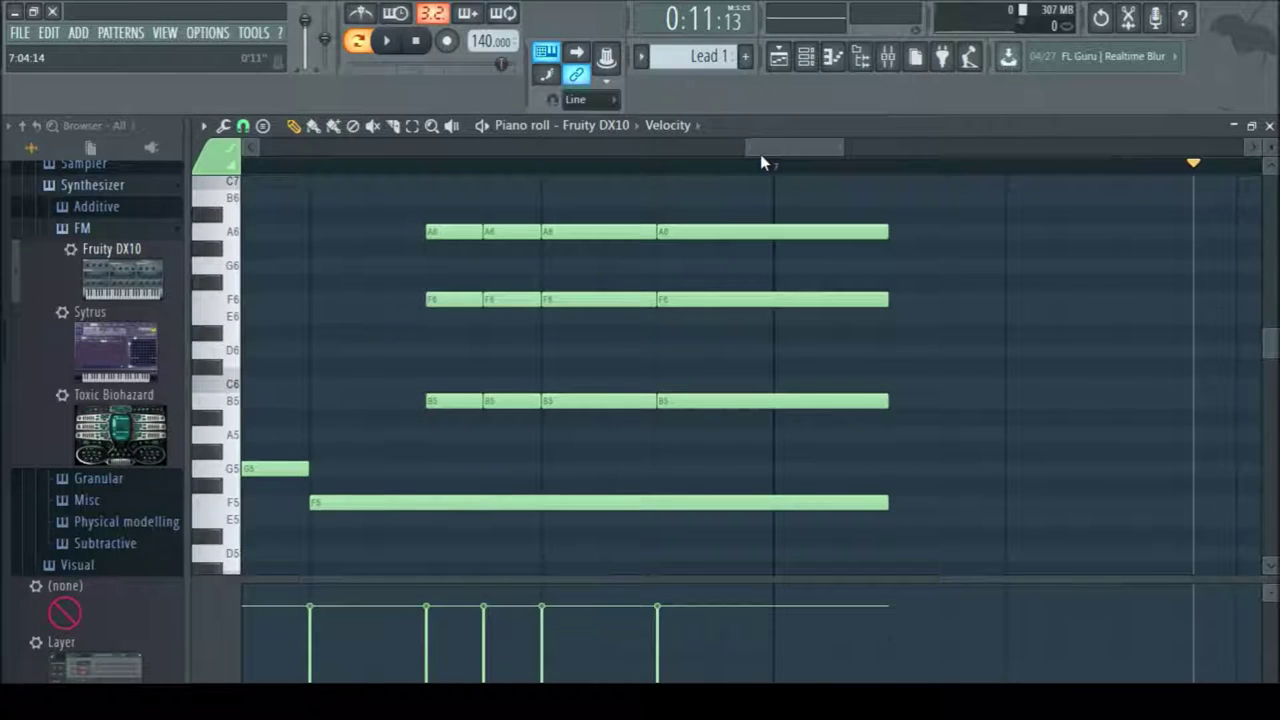
click(912, 520)
drag(1118, 519, 1004, 519)
click(1022, 503)
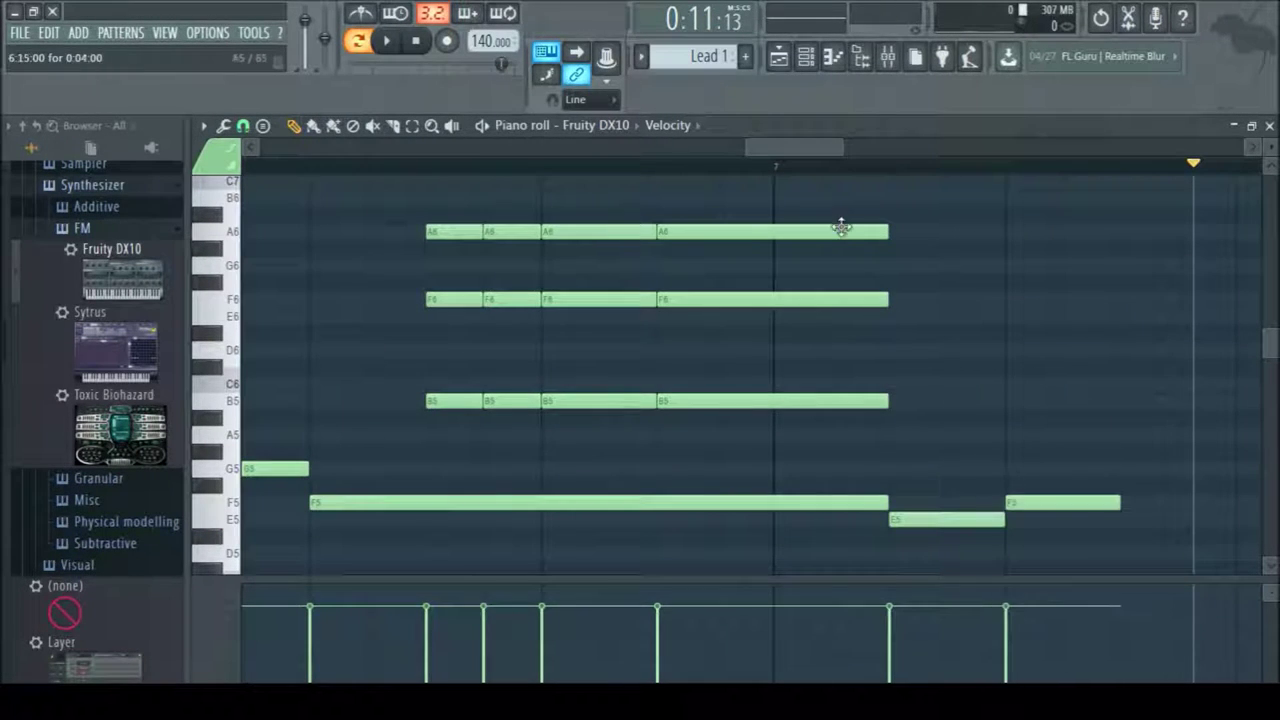
Add a four-step G5 at step 7 and a four-step E5 at step 11 of bar 7
drag(791, 154, 820, 170)
click(834, 438)
drag(932, 437, 1048, 441)
drag(994, 438, 994, 472)
click(1086, 521)
Add four-step D5 notes at bar 7 step 15 and bar 8 step 3
drag(830, 150, 852, 178)
scroll(877, 512, down, 1)
click(880, 538)
click(1106, 468)
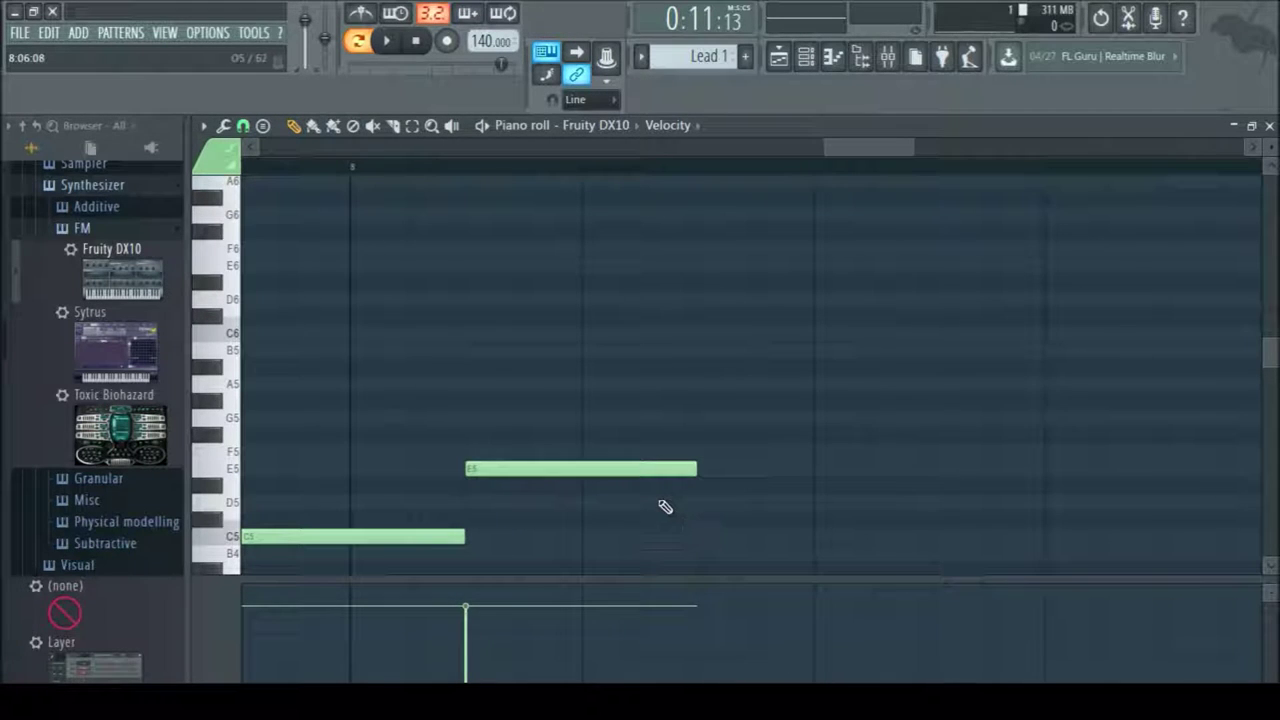
drag(376, 533, 378, 500)
drag(528, 470, 526, 503)
Finish the bar 8 melody with a ten-step C5 starting at step 7
click(706, 537)
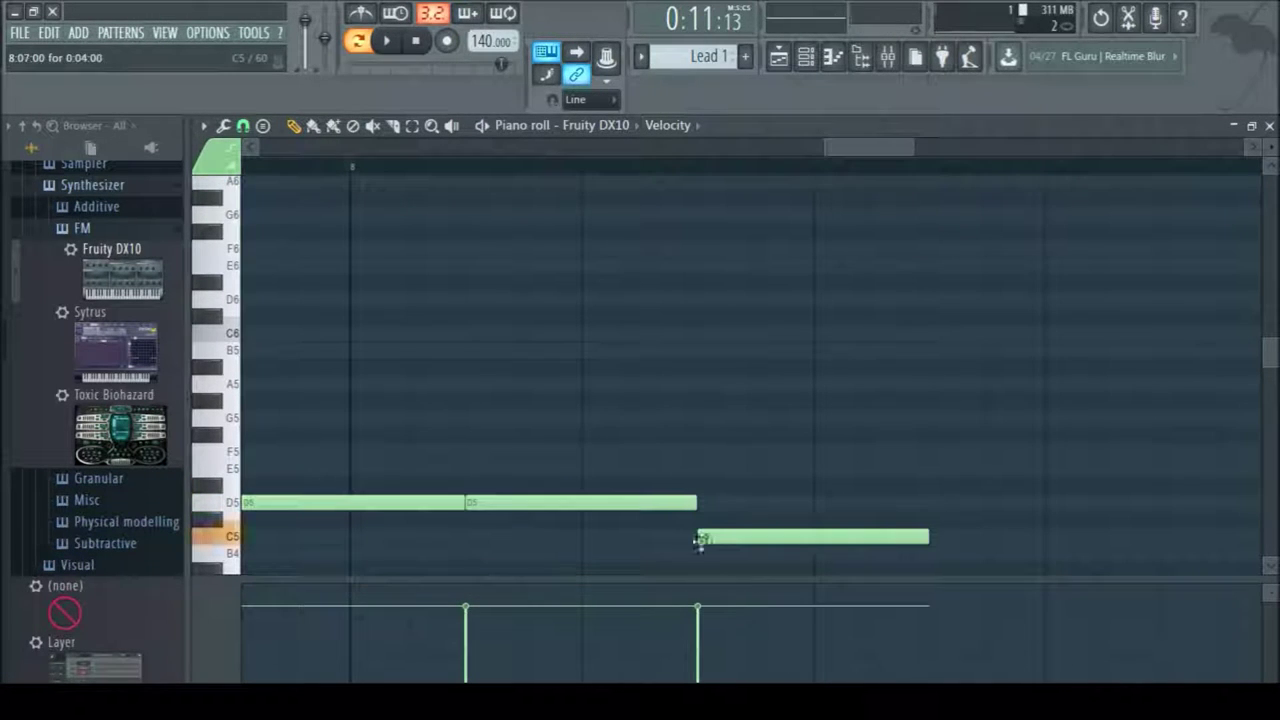
mouse_move(1149, 545)
mouse_down()
mouse_move(1254, 543)
mouse_move(1148, 540)
mouse_up()
drag(862, 152, 858, 156)
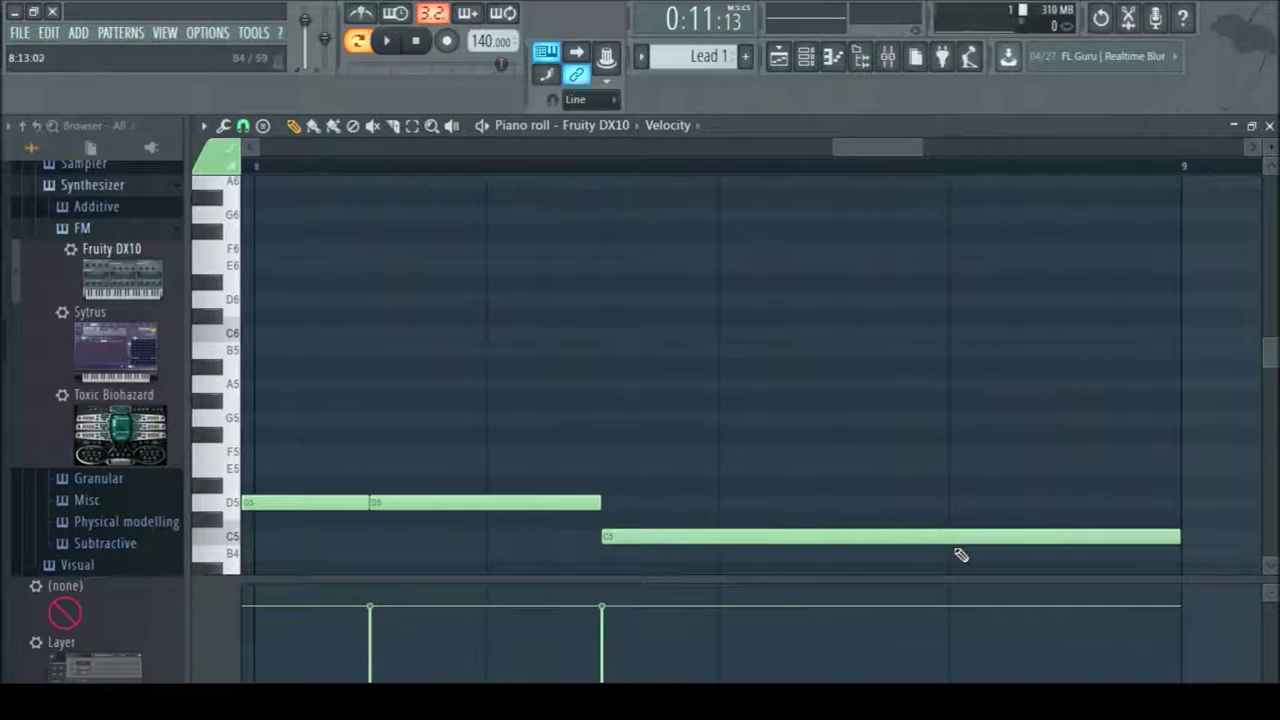
Add two-step C6, E6 and G6 chords at steps 9 and 13 of bar 7
drag(907, 147, 815, 158)
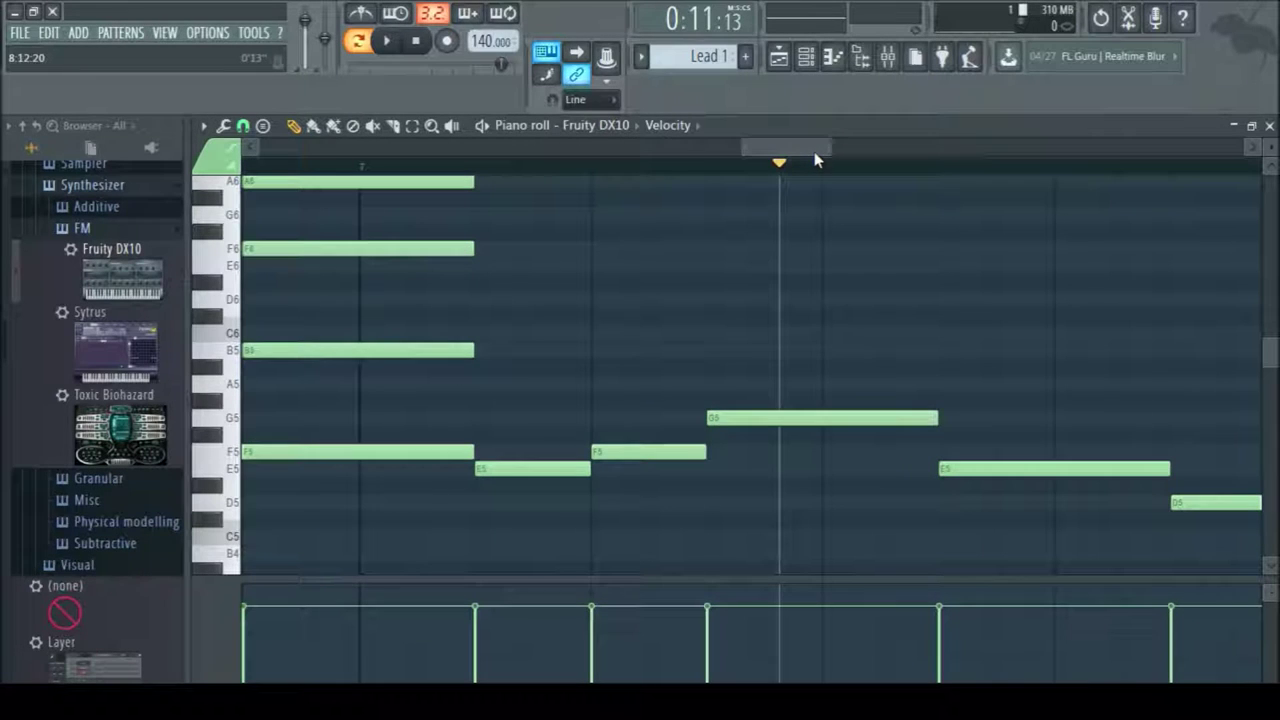
click(836, 338)
right_click(960, 334)
click(662, 439)
right_click(664, 438)
click(702, 448)
click(824, 345)
drag(843, 332, 843, 330)
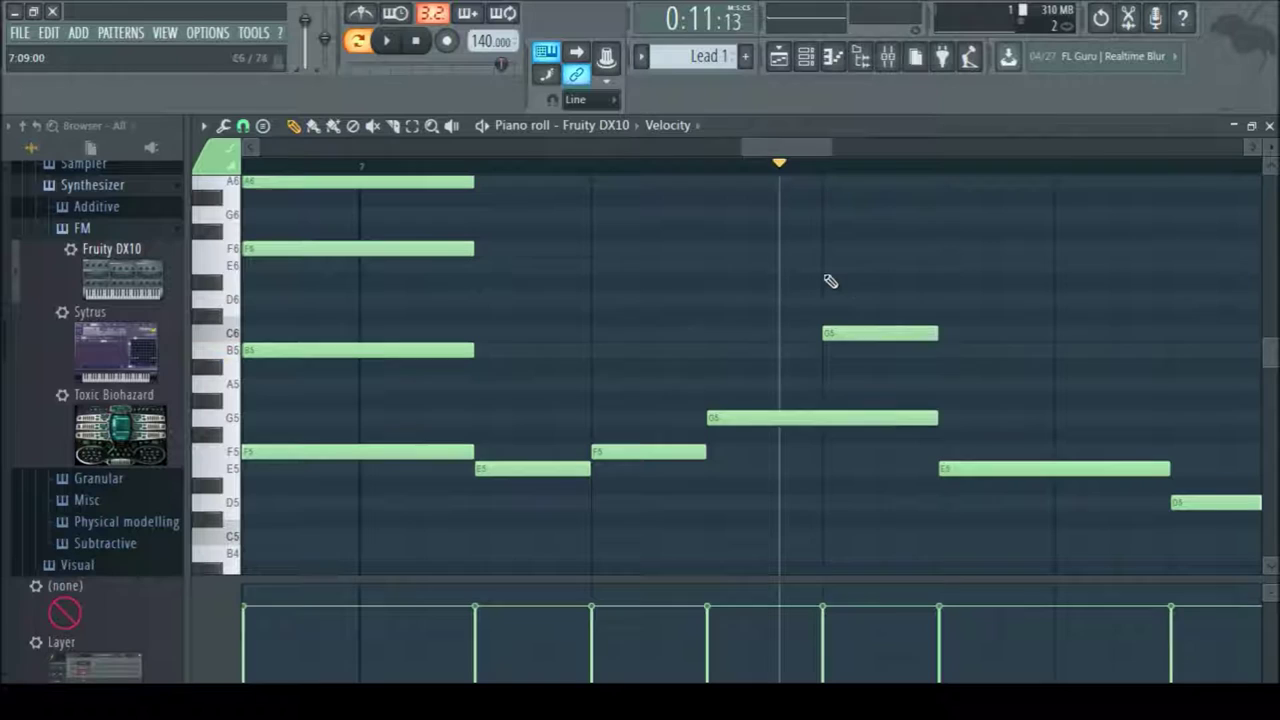
click(829, 214)
click(1065, 337)
drag(1064, 283, 1063, 263)
click(1069, 216)
Add two-step B5, F6 and G6 chords at steps 1 and 5 of bar 8
drag(798, 149, 855, 155)
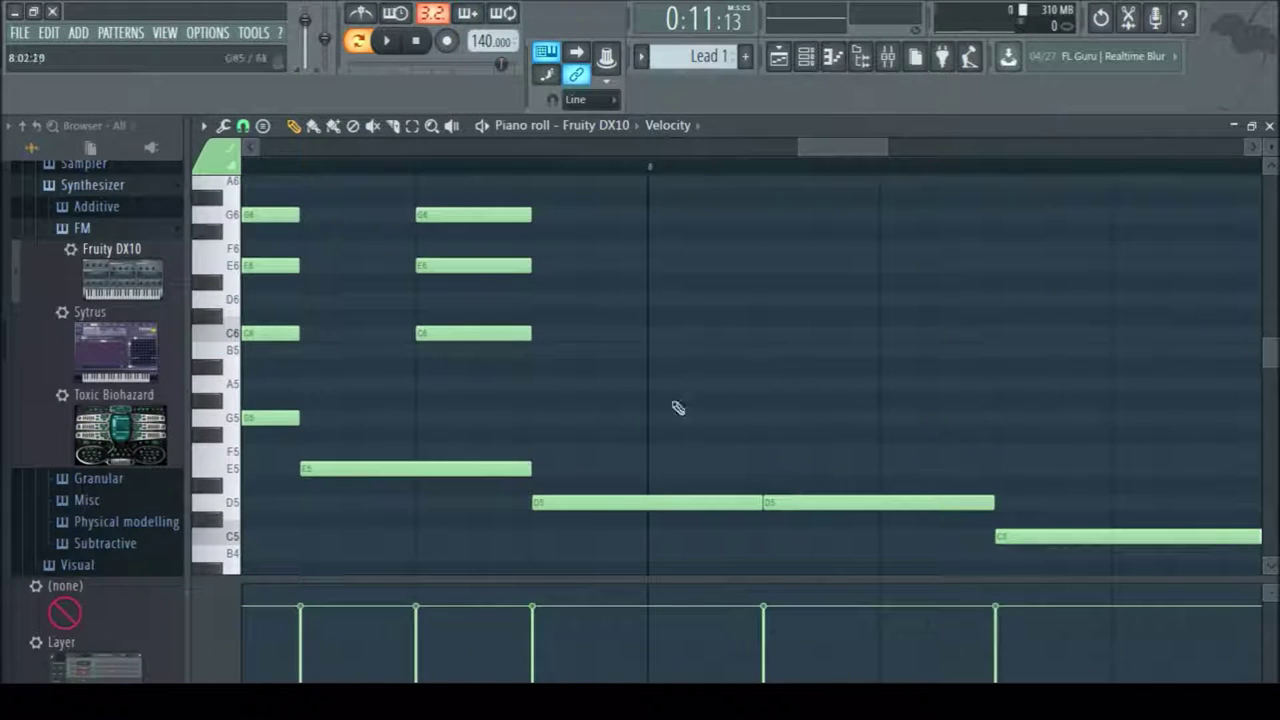
click(652, 350)
click(656, 248)
click(656, 214)
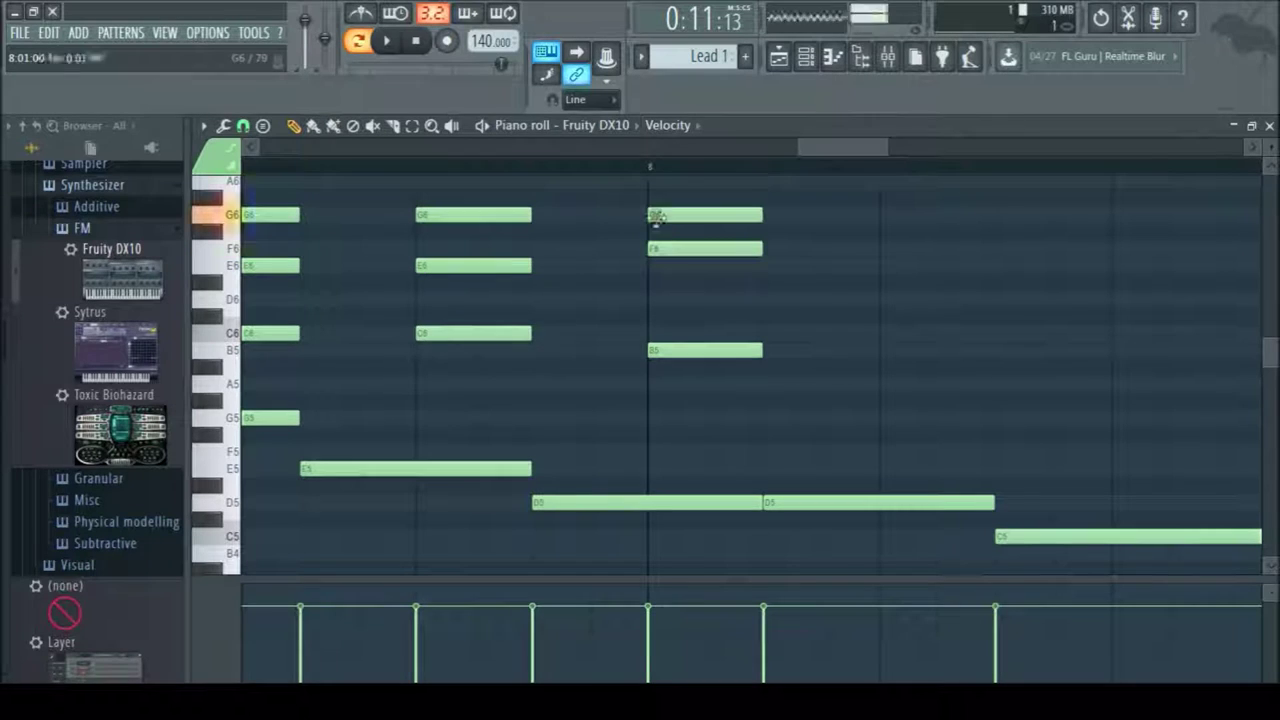
click(885, 350)
click(885, 265)
drag(885, 265, 887, 248)
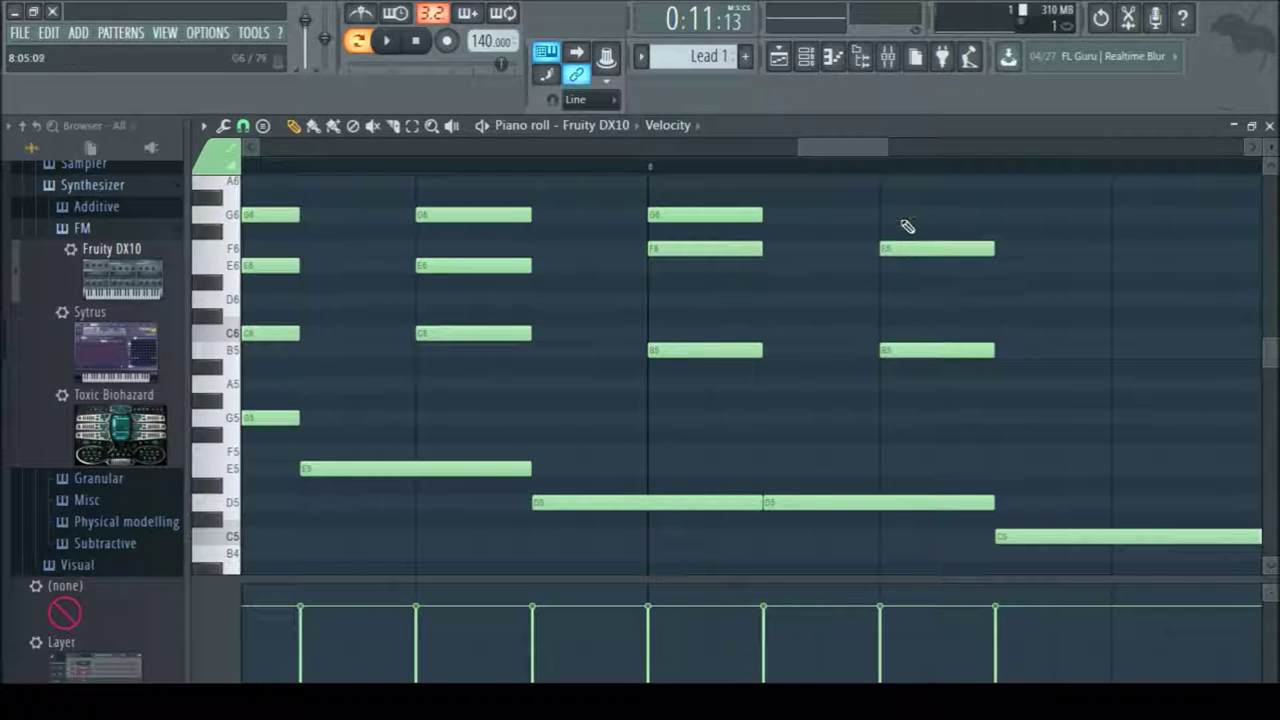
Fill steps 9 to 16 of bar 8 with four consecutive two-step C6 and E6 pairs
scroll(857, 163, right, 5)
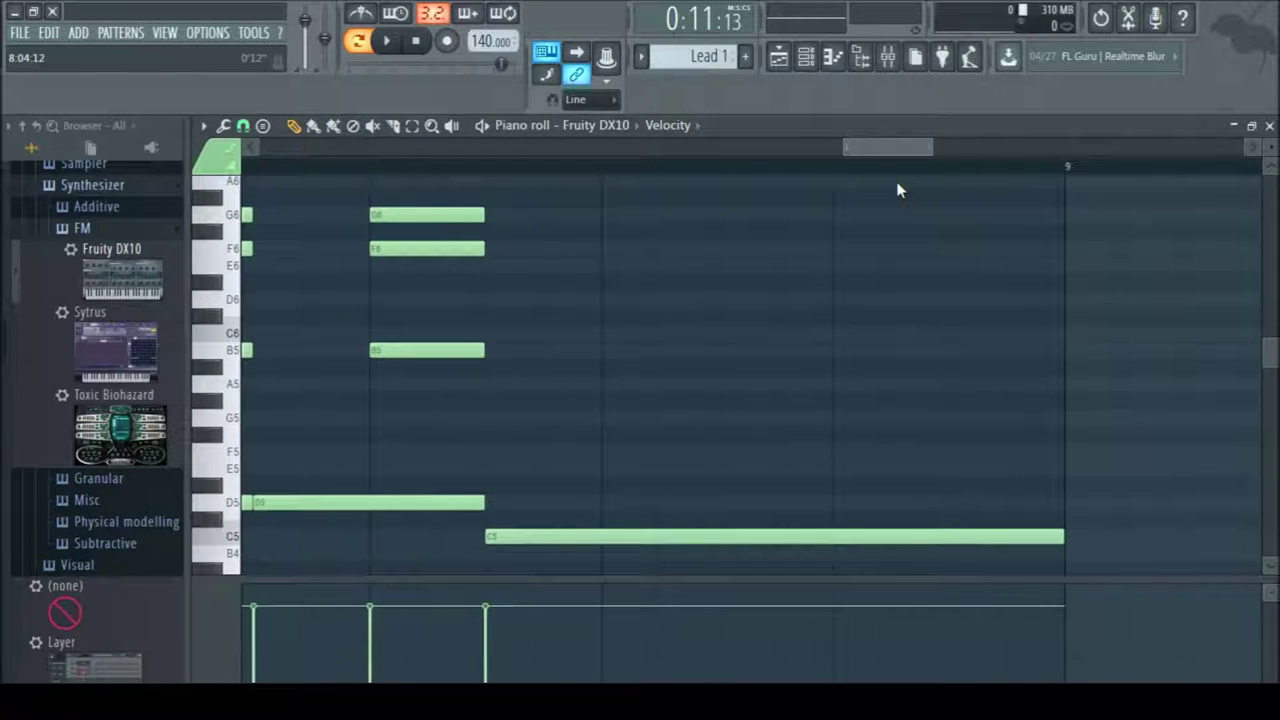
click(606, 333)
click(721, 333)
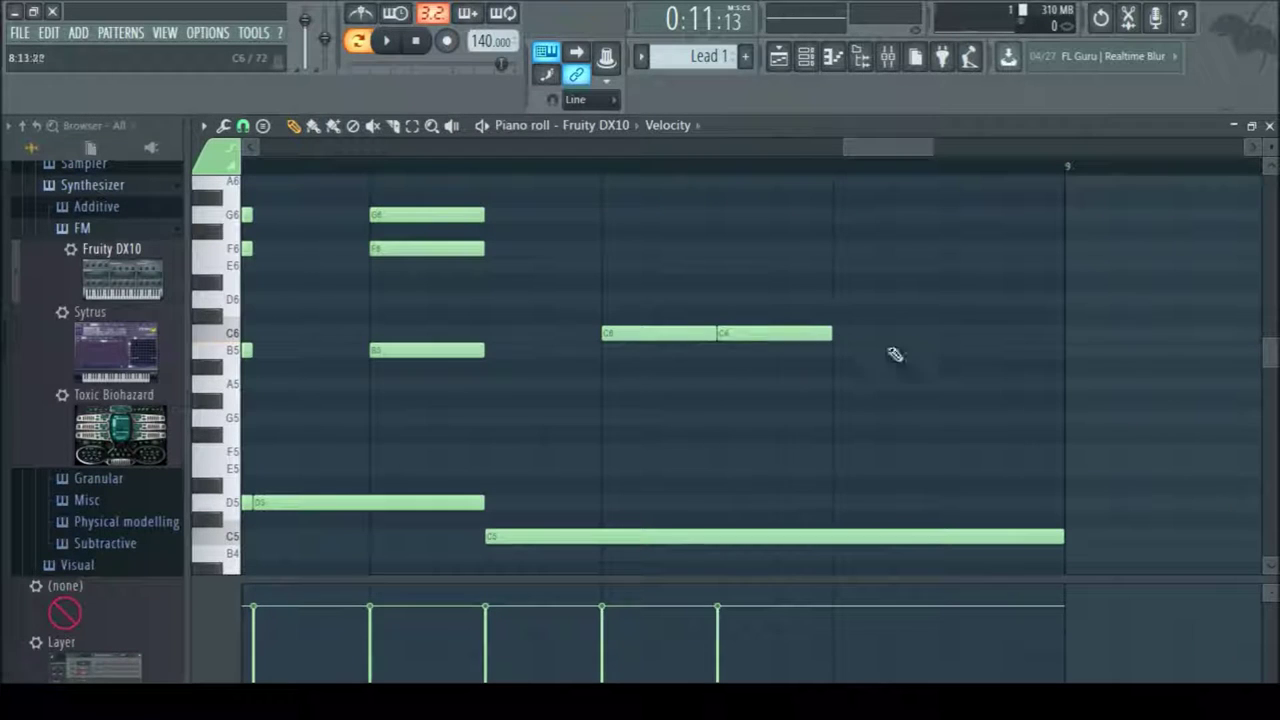
click(837, 333)
click(953, 333)
click(948, 266)
click(837, 266)
click(721, 266)
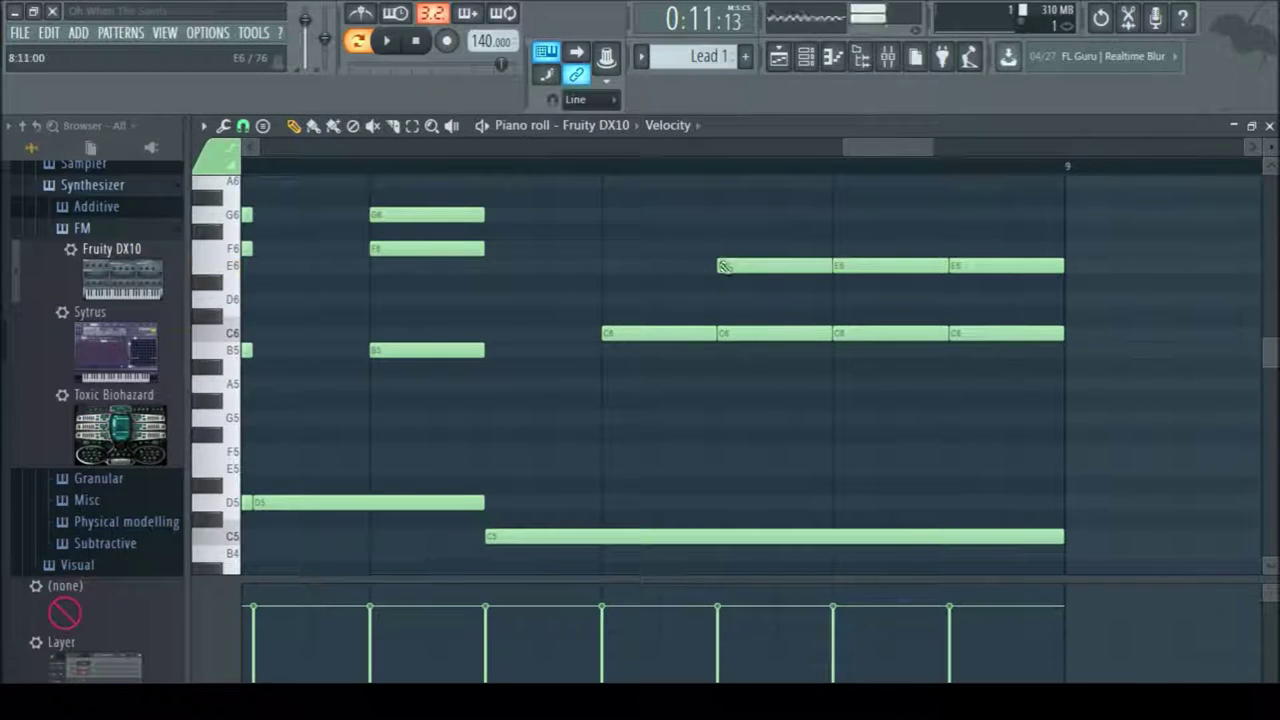
click(606, 266)
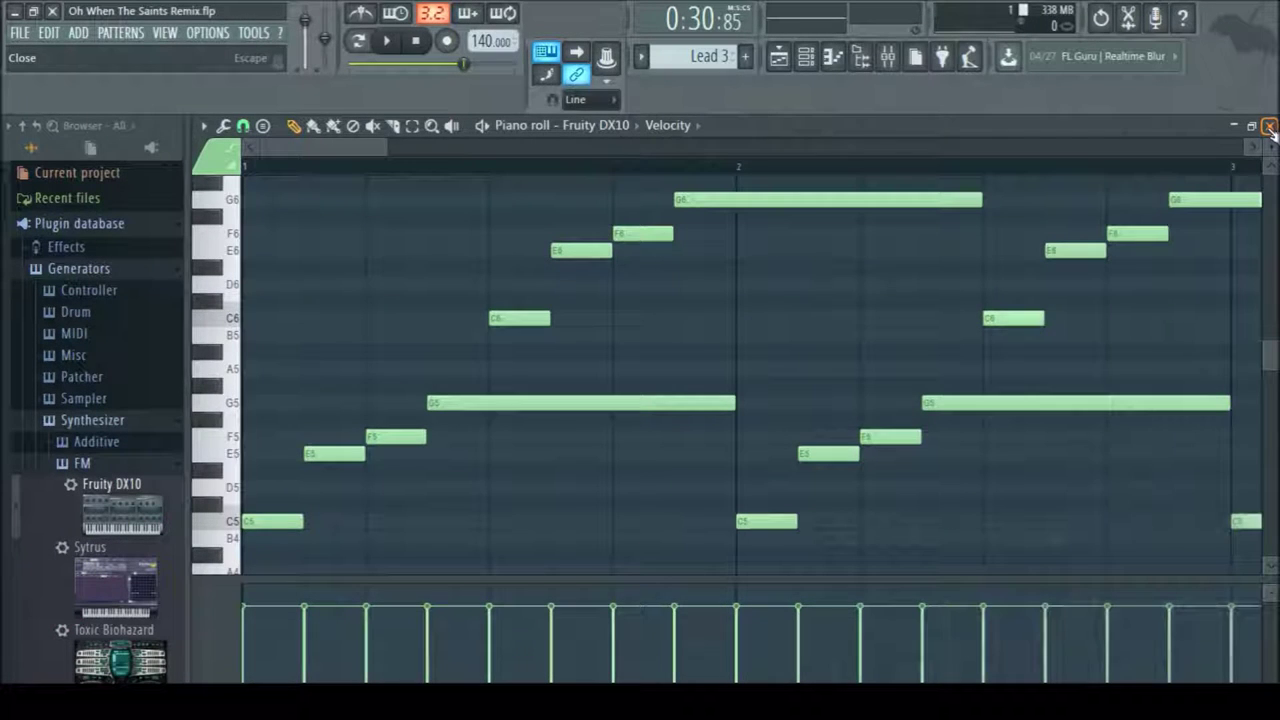
Close the Lead 3 piano roll and select the Lead 1 clip at bar 1 of the playlist
click(1270, 127)
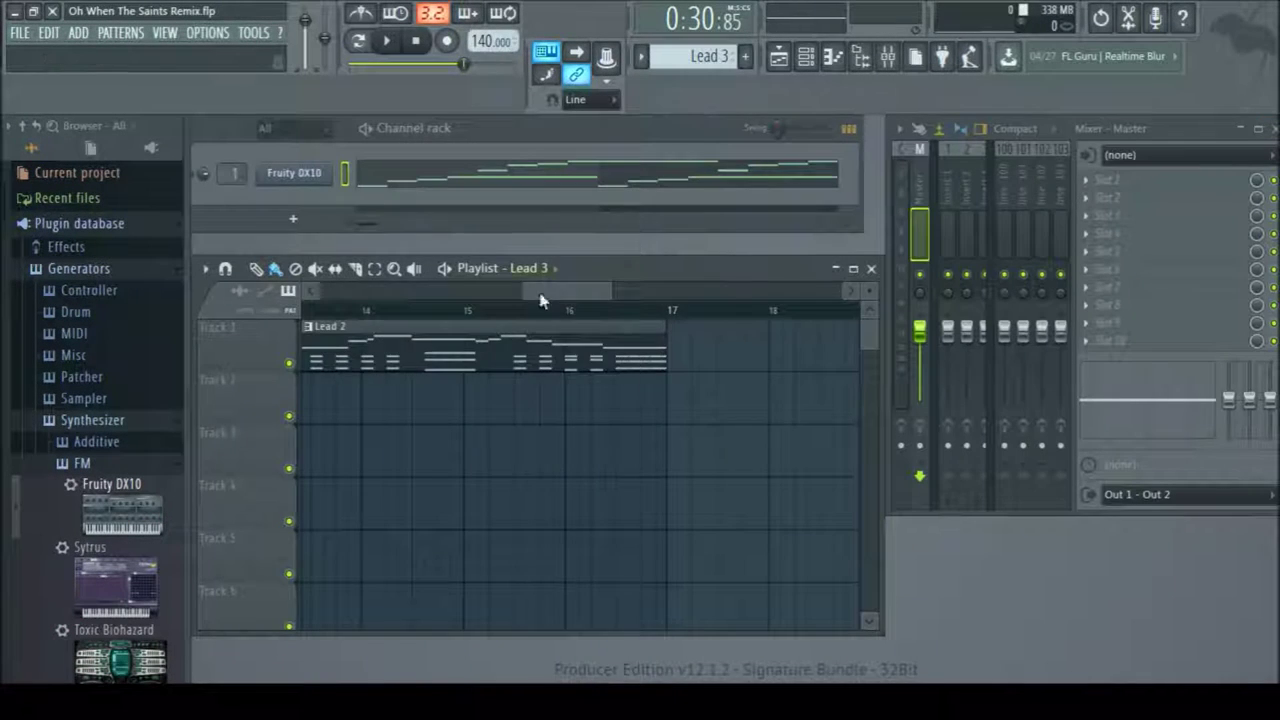
drag(540, 296, 302, 356)
click(382, 350)
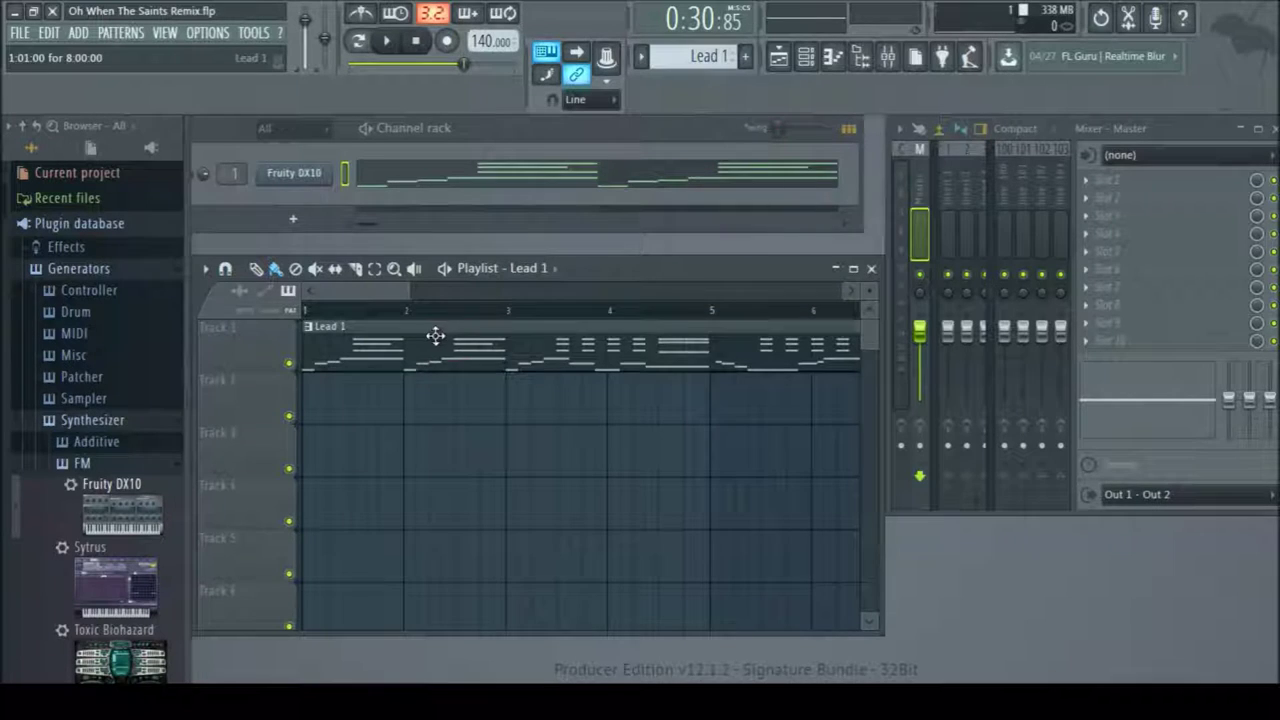
Select the Lead 1 and Lead 2 clips and move both later in the playlist to free the opening bars
ctrl+click(434, 335)
drag(392, 292, 512, 292)
ctrl+click(463, 340)
click(435, 345)
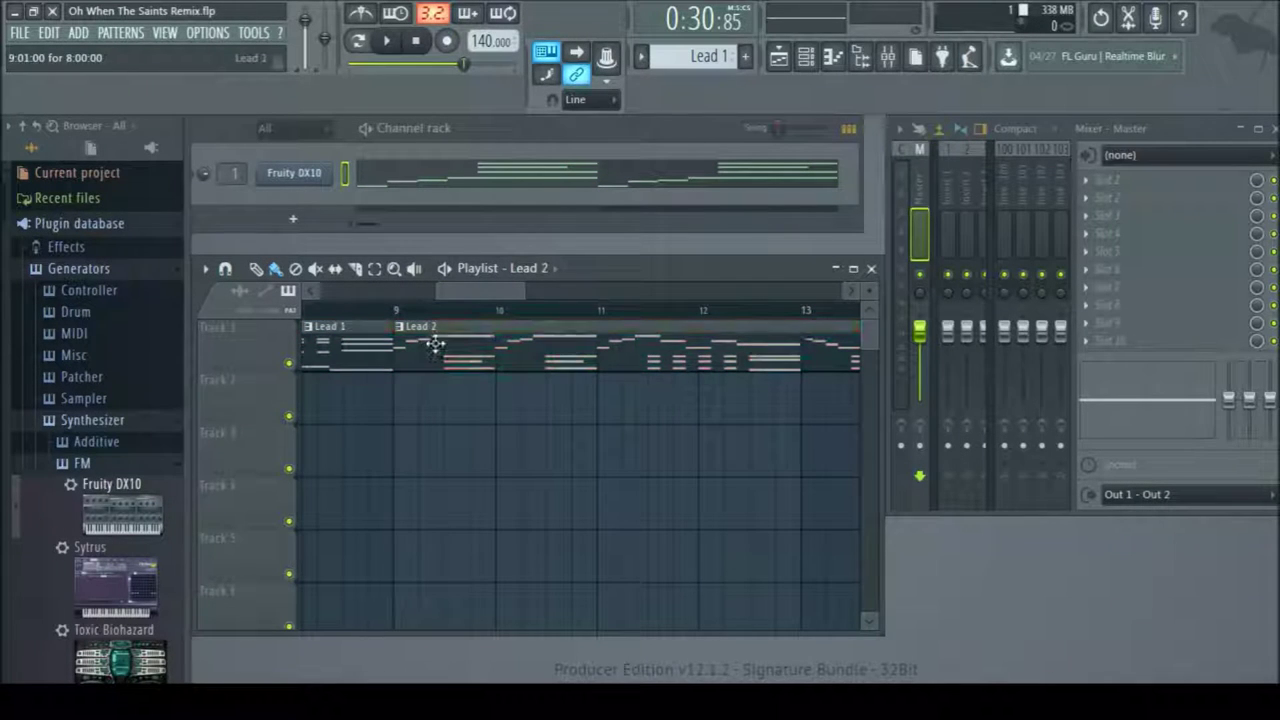
click(409, 357)
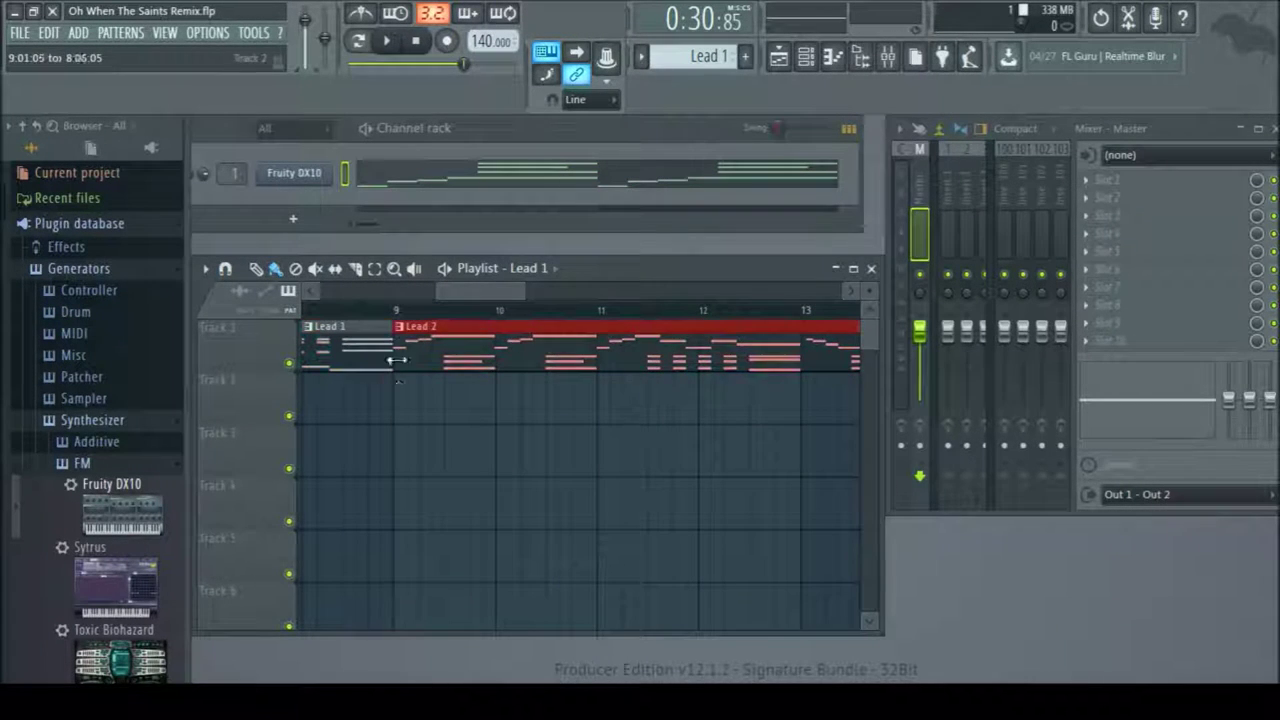
drag(345, 391, 657, 337)
drag(600, 290, 302, 283)
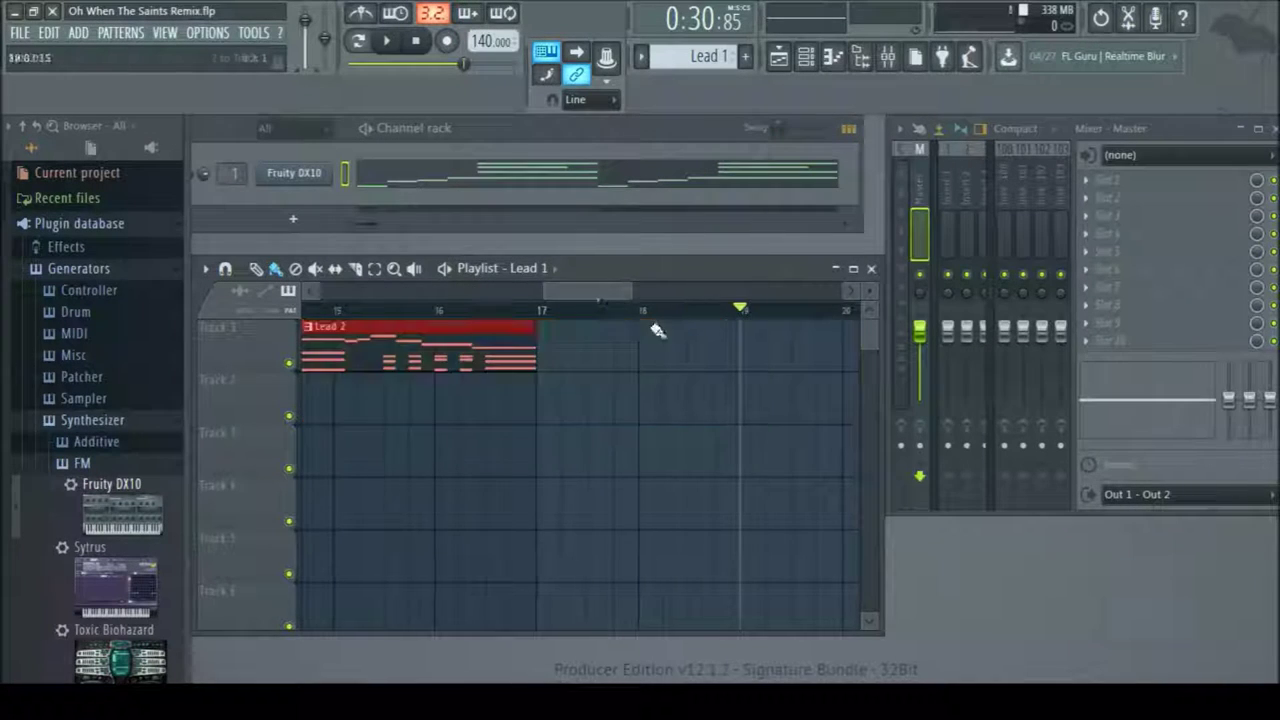
drag(343, 321, 931, 349)
drag(560, 291, 311, 304)
Switch to the Lead 3 pattern and place it on Track 1 at bar 1 of the playlist
click(641, 56)
click(651, 126)
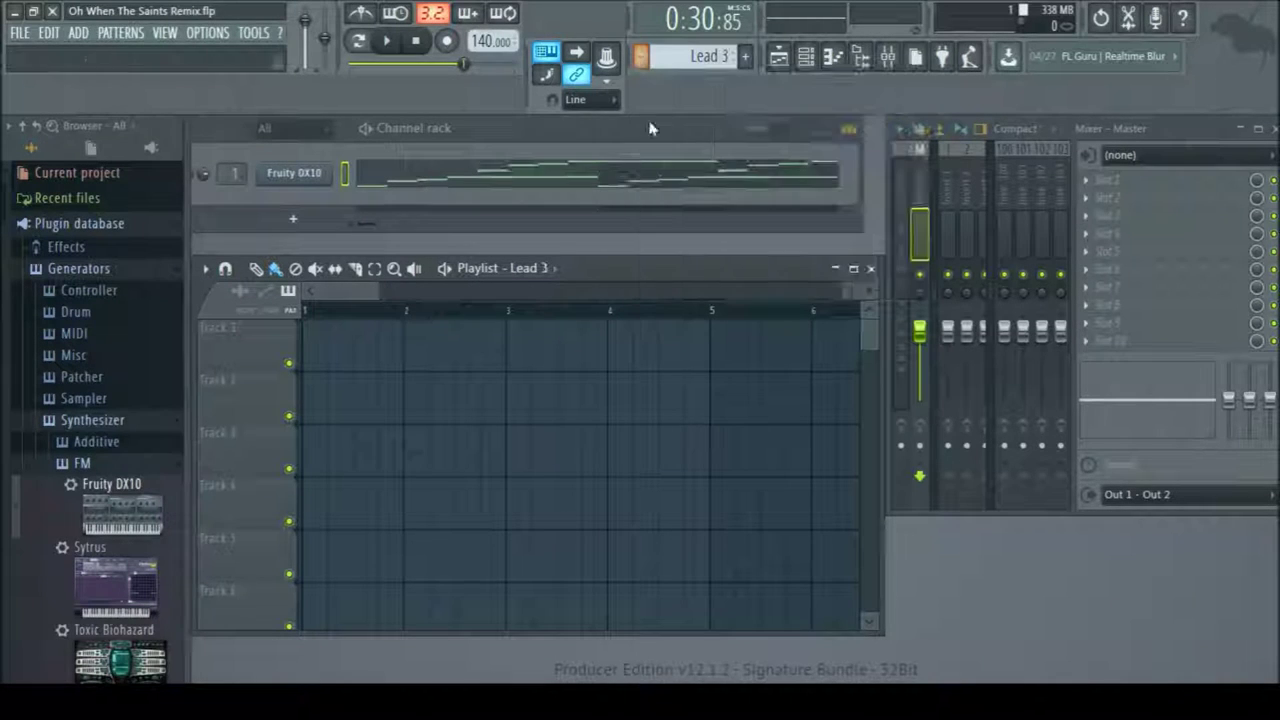
click(317, 345)
Move the selected Lead 1 and Lead 2 clips so that Lead 1 starts at bar 13, directly after Lead 3
drag(356, 291, 508, 308)
drag(590, 388, 1005, 349)
drag(608, 291, 507, 288)
drag(644, 328, 705, 340)
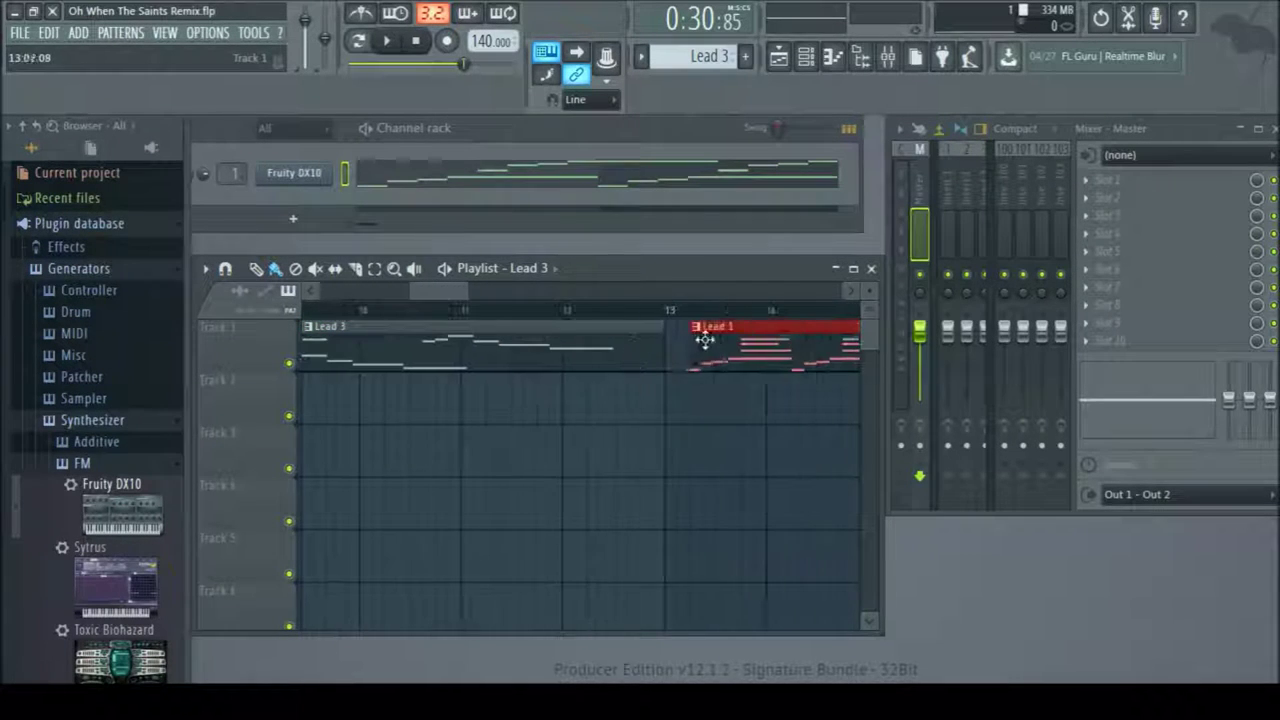
drag(604, 324, 223, 283)
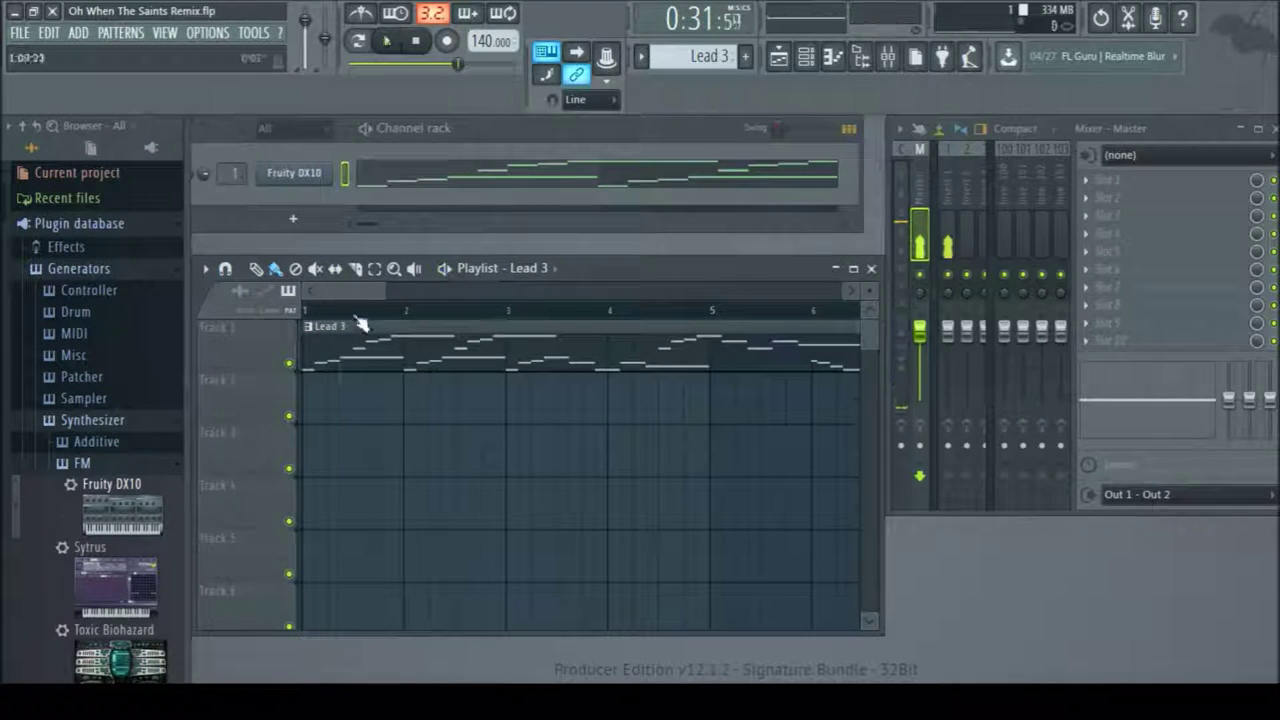
Play the arrangement to check the Lead 3 section up to its last bars
key(space)
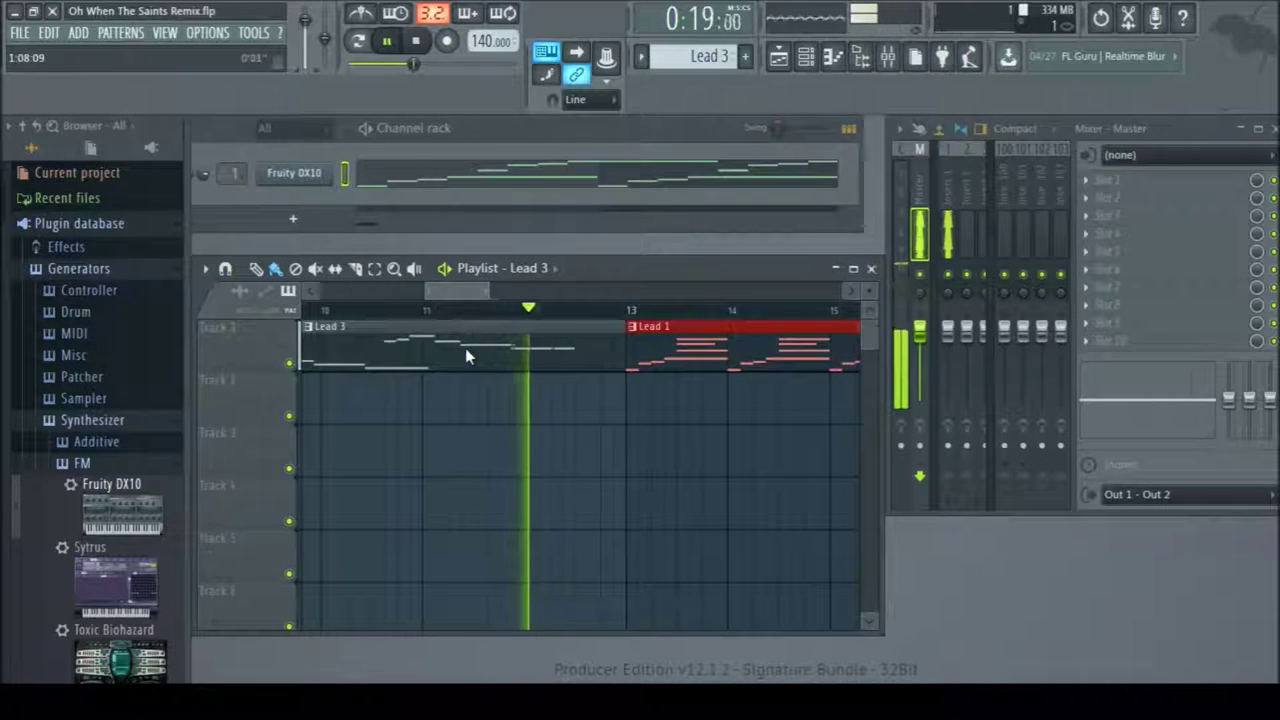
key(space)
drag(467, 294, 430, 296)
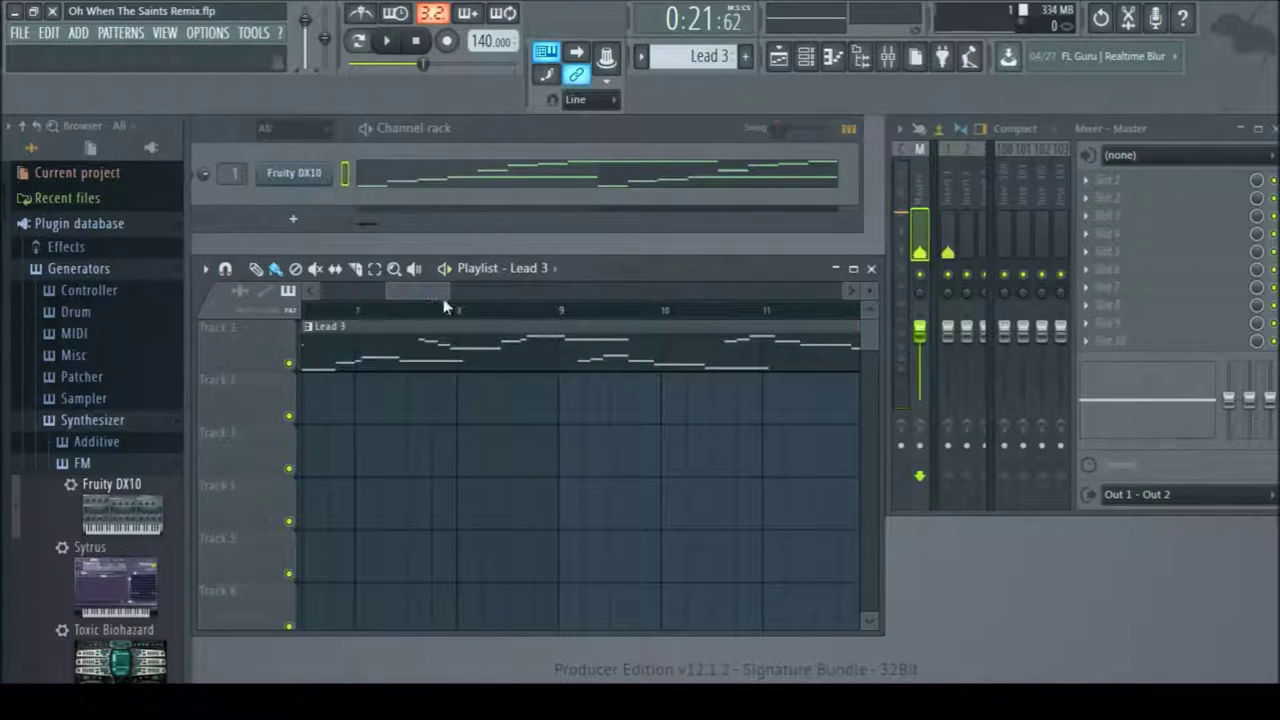
Select the lower melody notes in the last bars of Lead 3, lower them by one semitone and close the piano roll
double_click(558, 359)
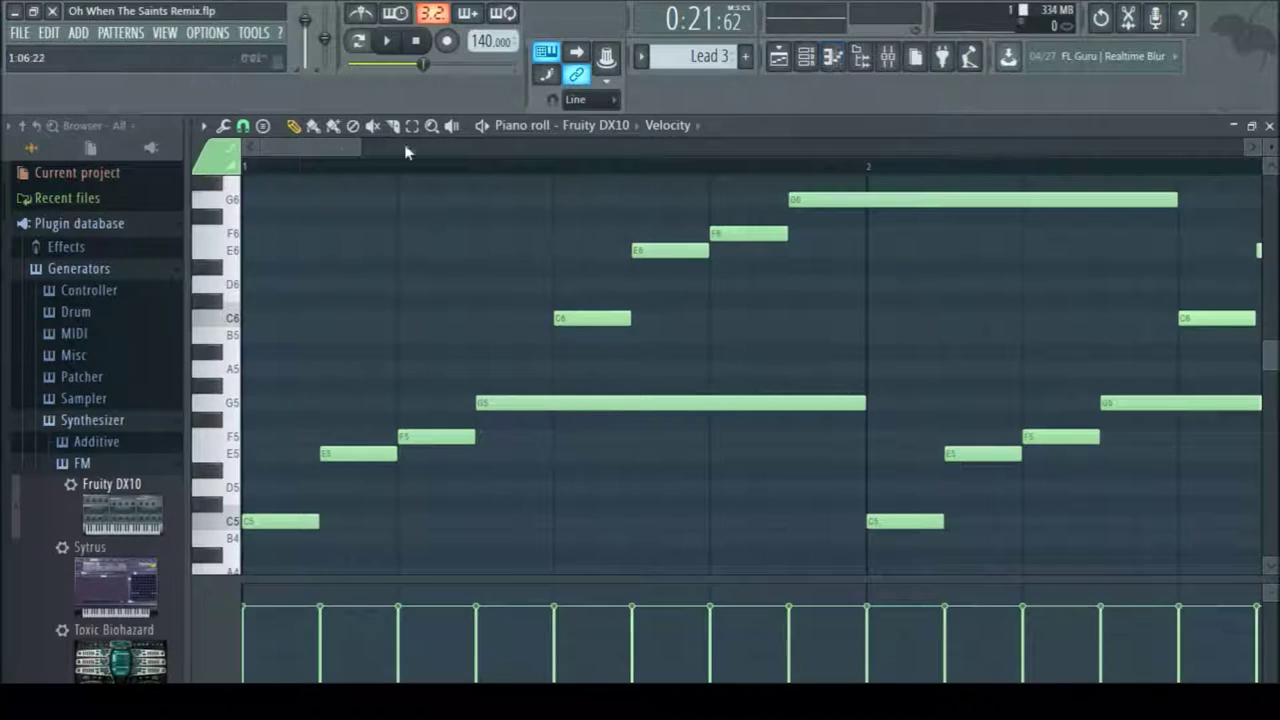
scroll(546, 176, right, 10)
scroll(645, 237, right, 10)
drag(346, 391, 1266, 565)
drag(822, 150, 909, 177)
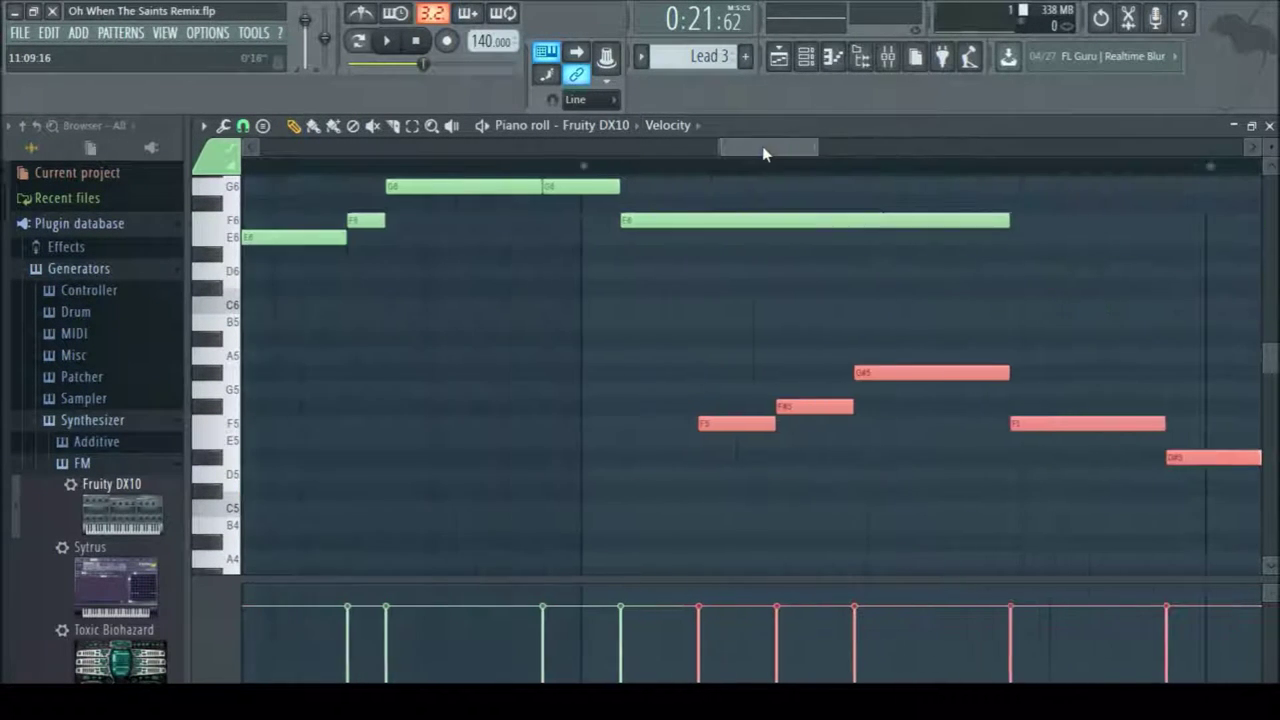
drag(720, 428, 720, 446)
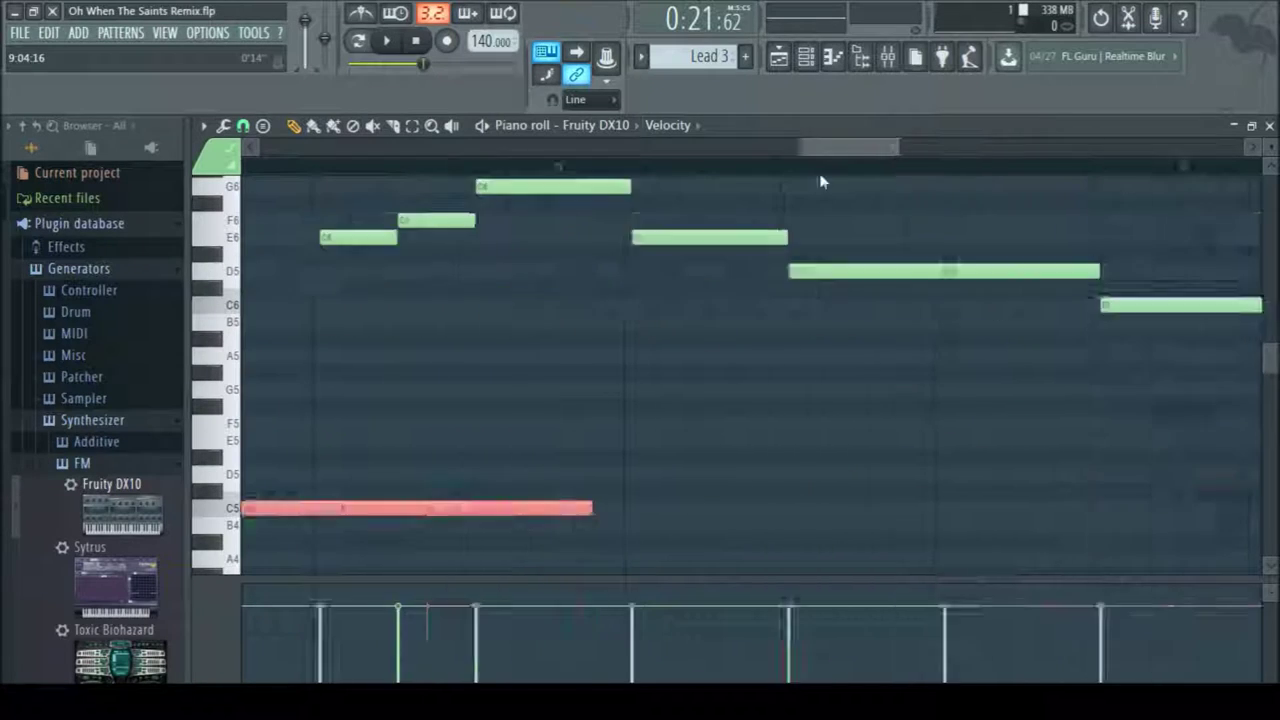
scroll(520, 204, left, 15)
click(1270, 126)
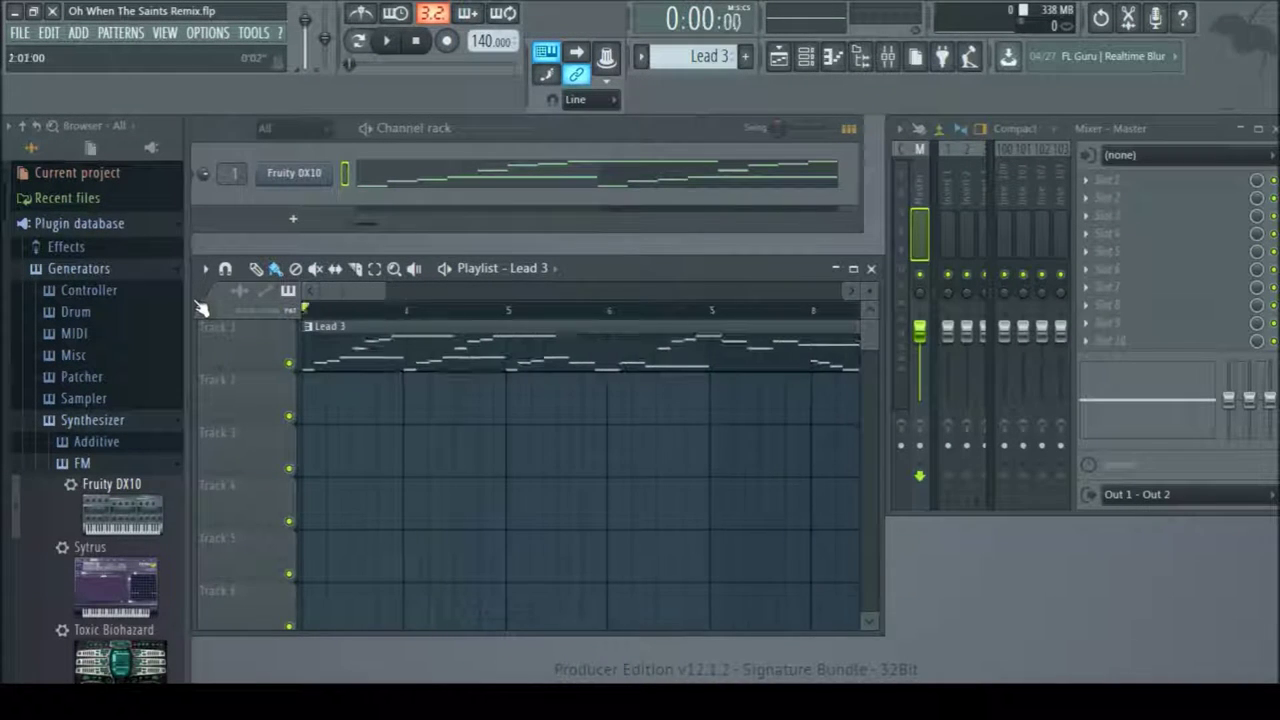
Play the arrangement from the start and check the change from Lead 1 to Lead 2 around bar 21
key(space)
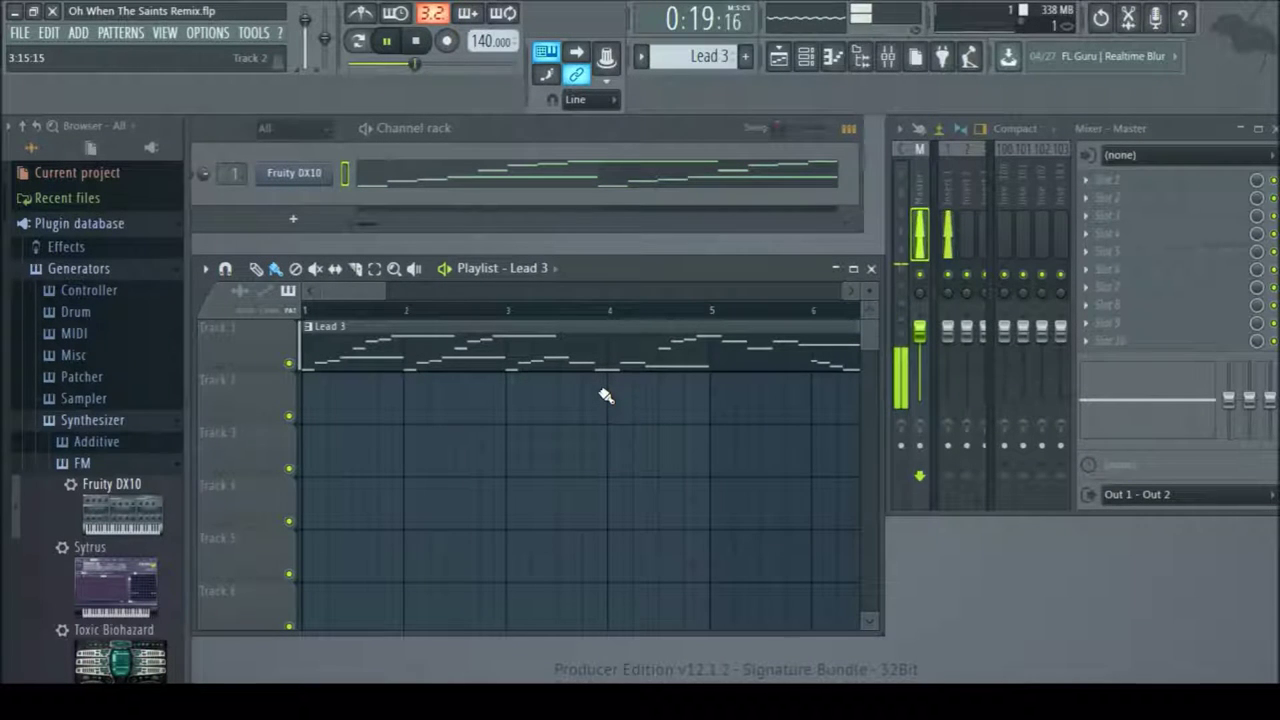
drag(358, 291, 575, 358)
click(553, 308)
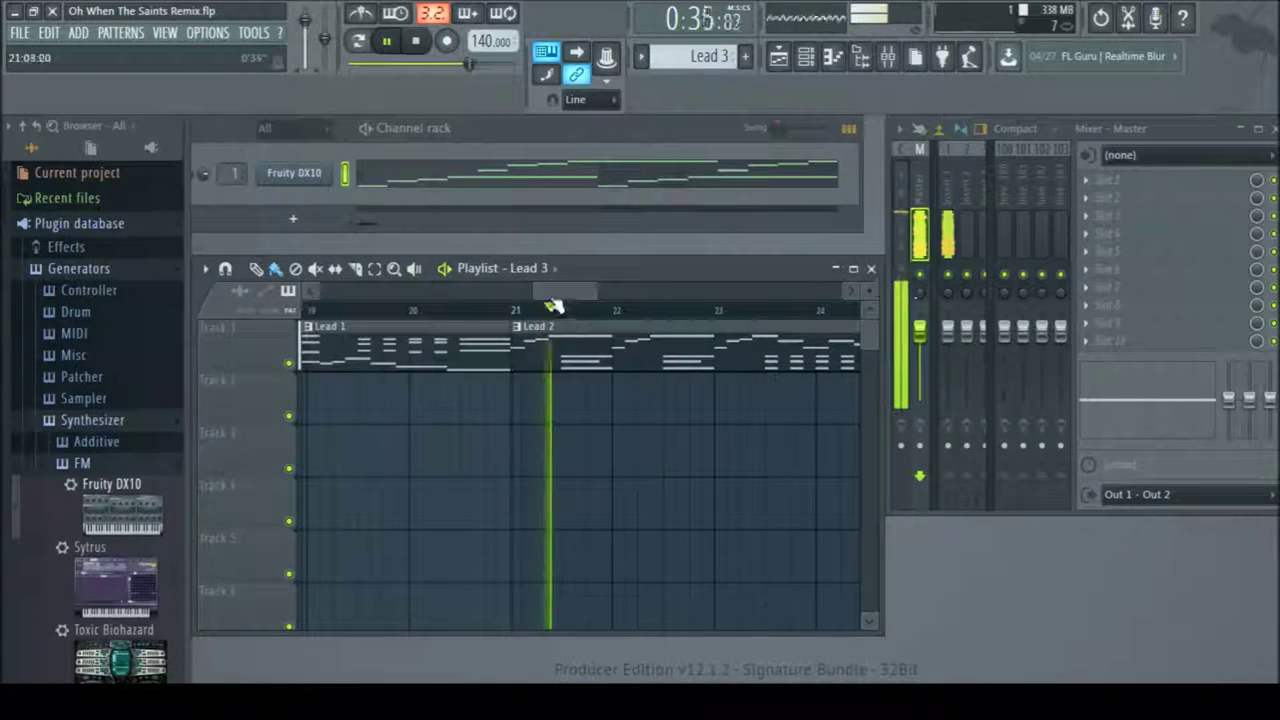
key(space)
Shift the Lead 2 clip at bar 21 later, move the Lead 1 clip to 13:15:00, and replay from bar 1
drag(472, 290, 555, 292)
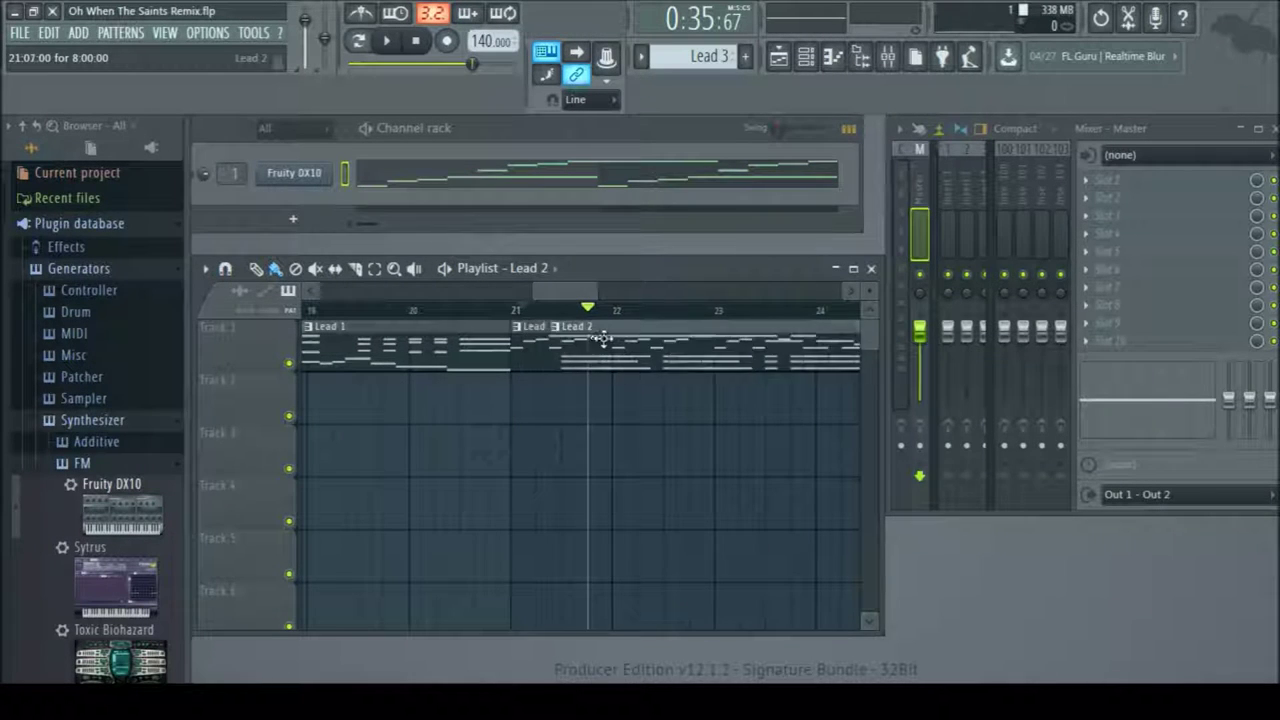
drag(605, 330, 650, 348)
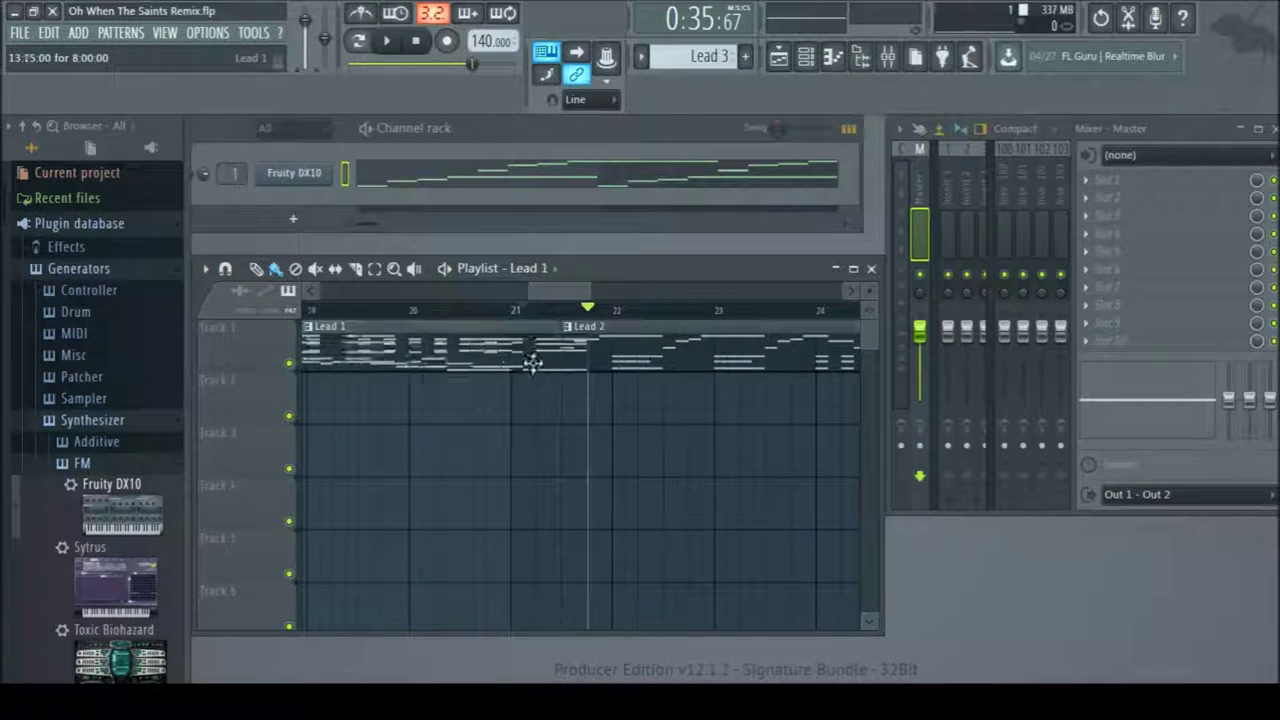
drag(545, 292, 294, 293)
click(302, 305)
drag(393, 298, 313, 313)
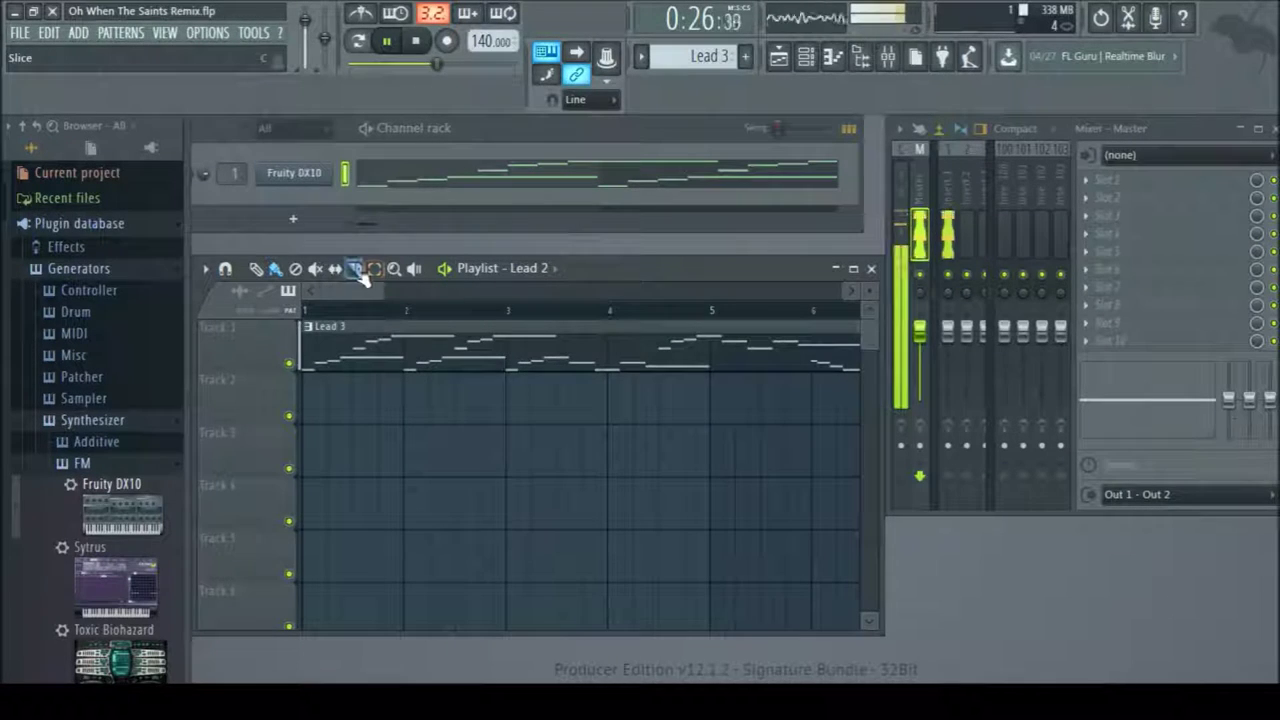